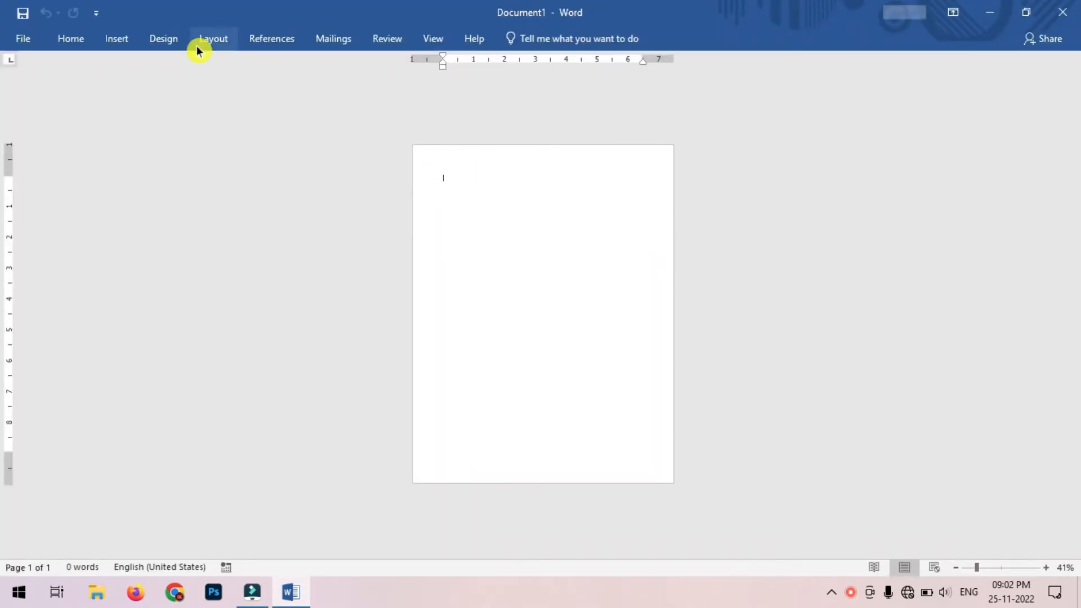
Step: Set the top, bottom, left and right page margins all to 0
click(227, 44)
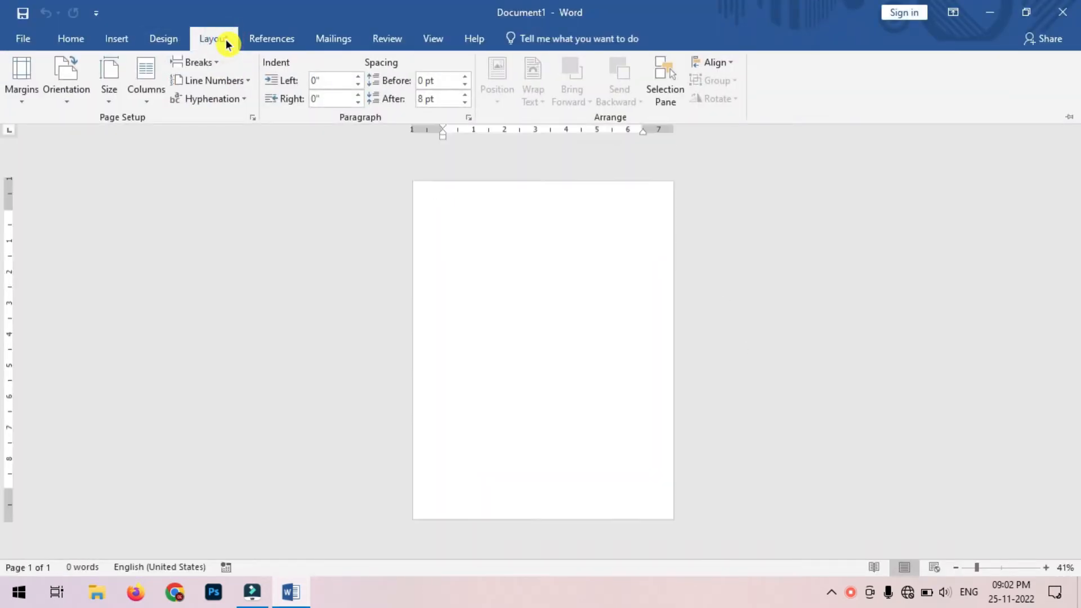
click(117, 87)
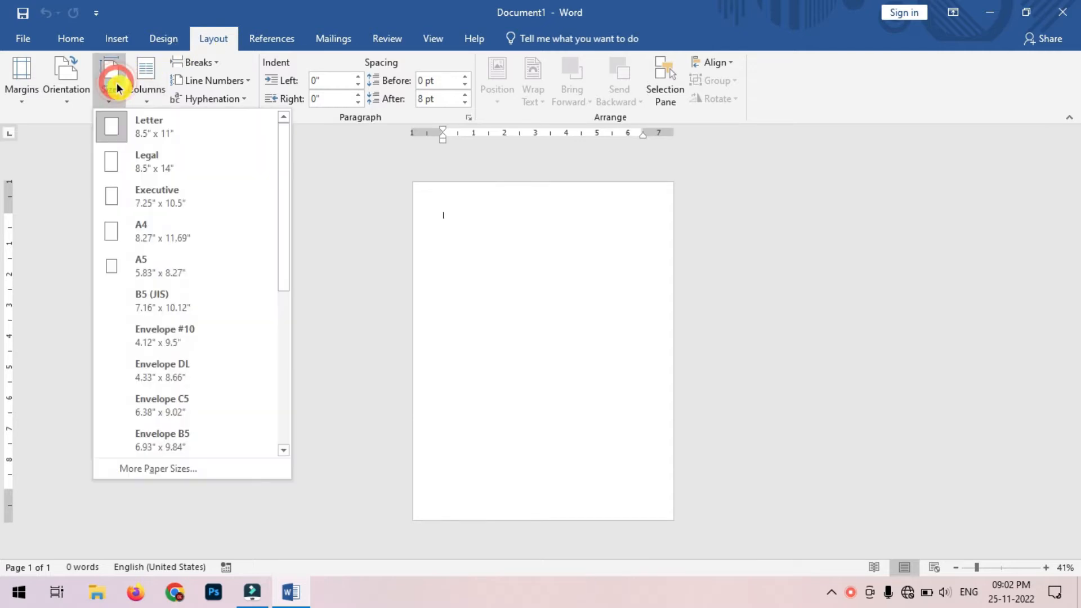
click(237, 479)
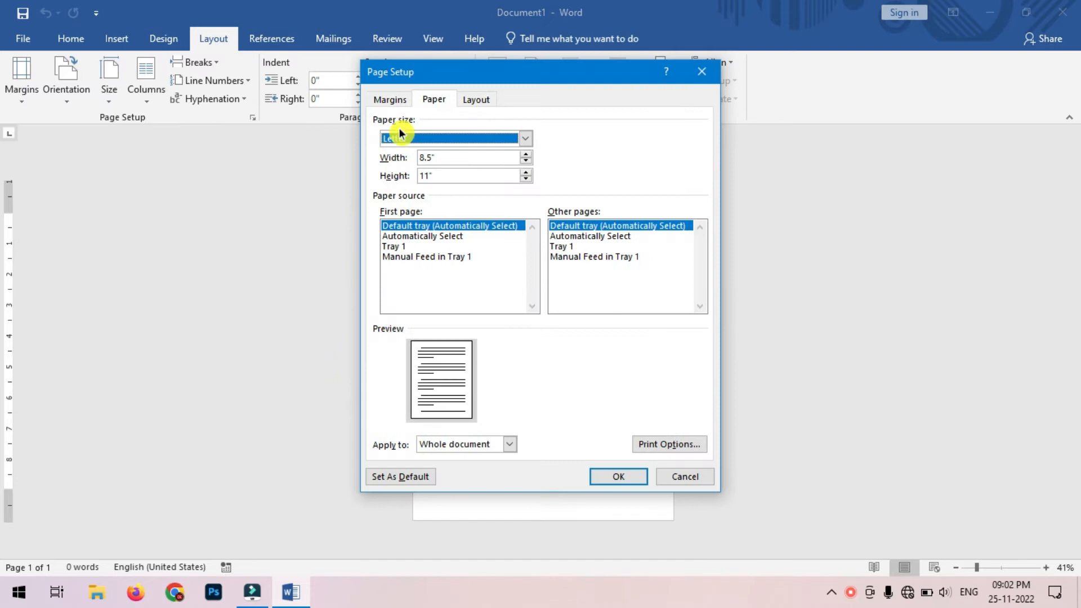
click(394, 100)
click(470, 138)
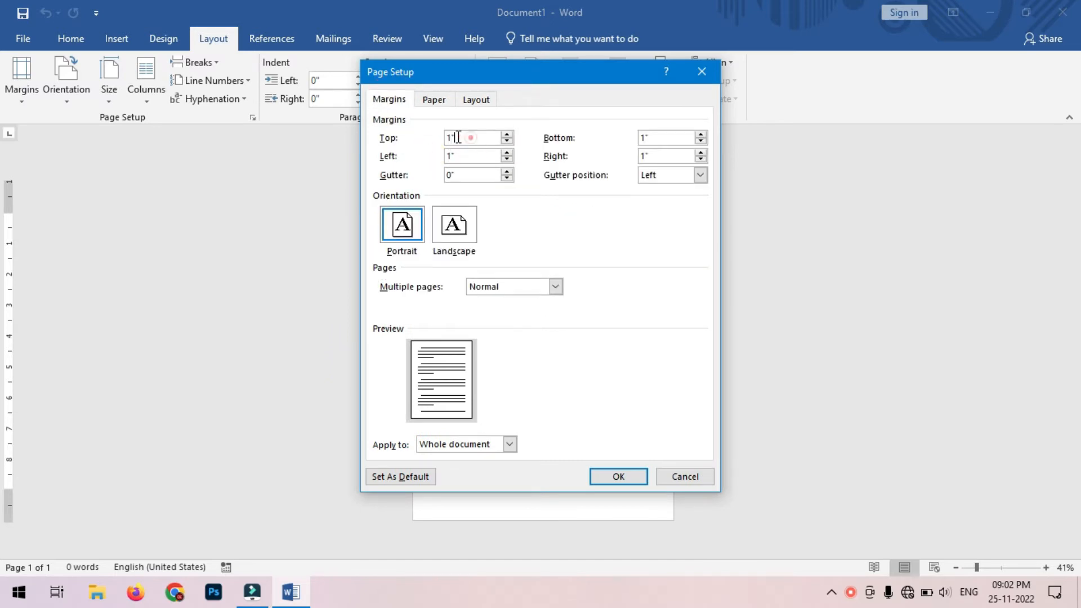
text(0)
click(658, 137)
text(0)
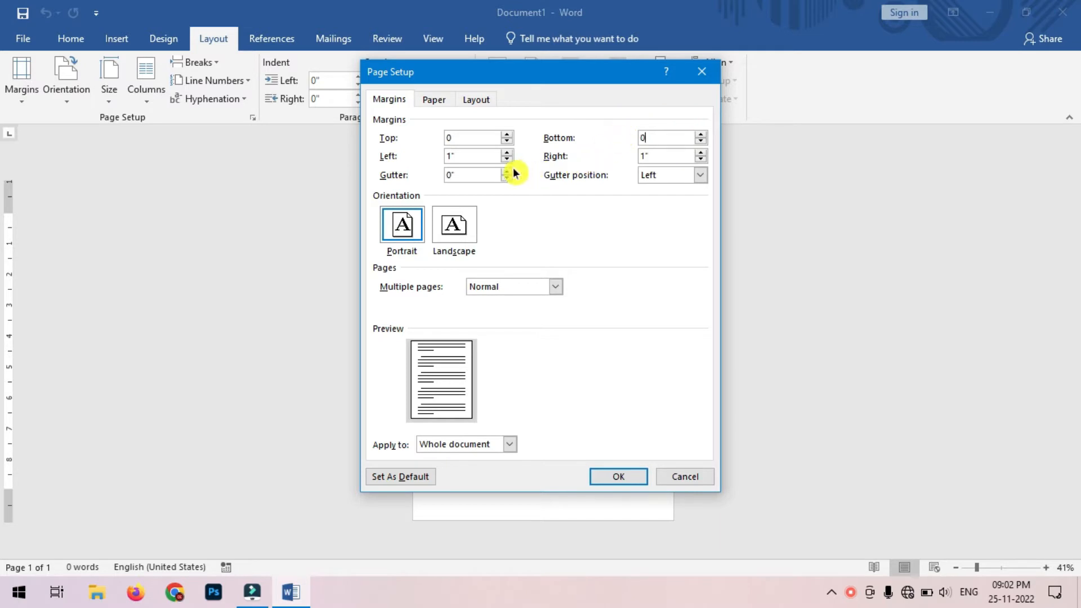
click(473, 157)
text(0)
click(664, 154)
text(0)
Step: Make the page 3.5 × 2 inches, keep the zero margins despite the warning, and zoom in
click(434, 99)
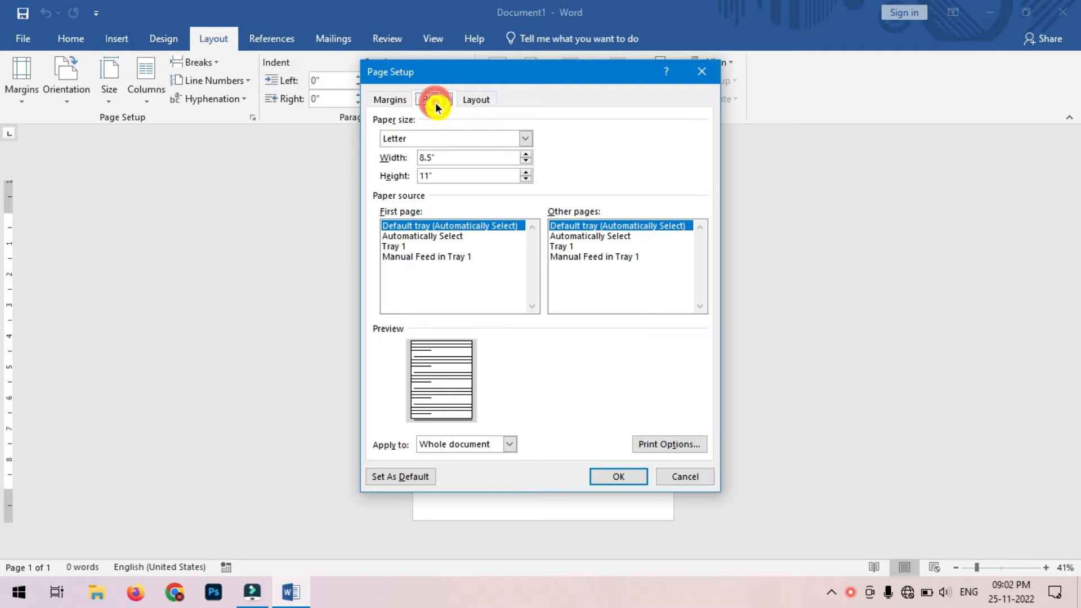
drag(455, 155, 370, 156)
text(3)
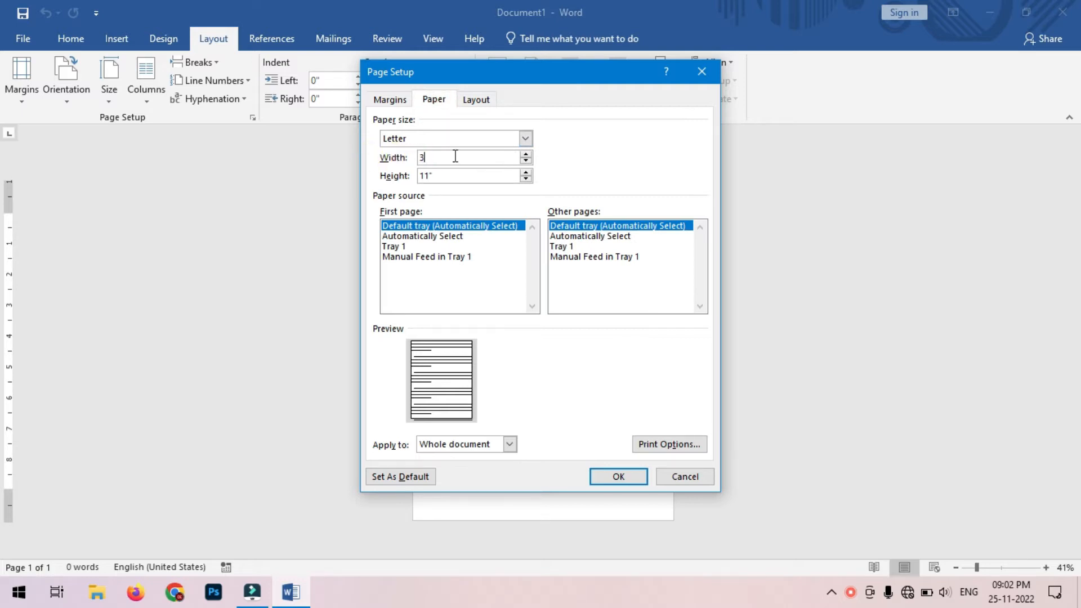
double_click(459, 175)
text(2)
click(618, 475)
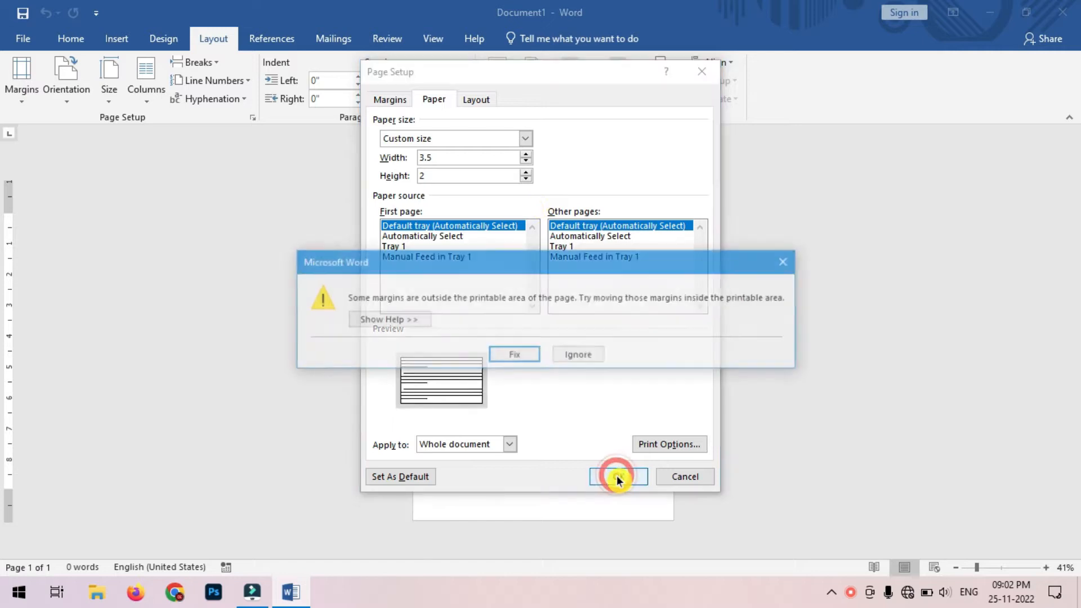
click(580, 356)
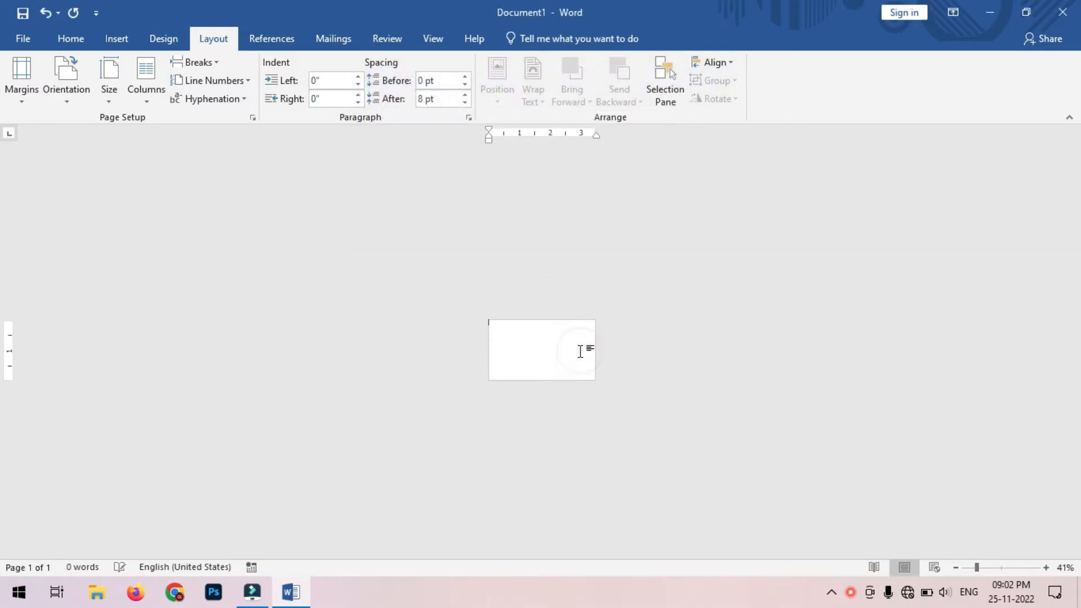
click(1043, 568)
click(1042, 569)
click(1042, 569)
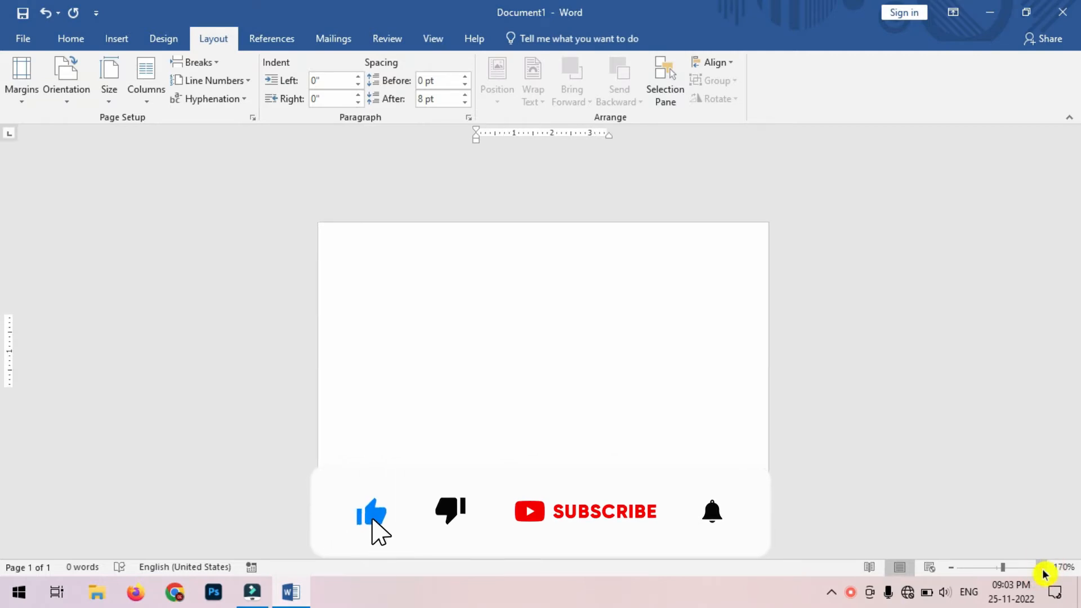
click(1043, 569)
click(1042, 569)
click(1042, 569)
click(1042, 568)
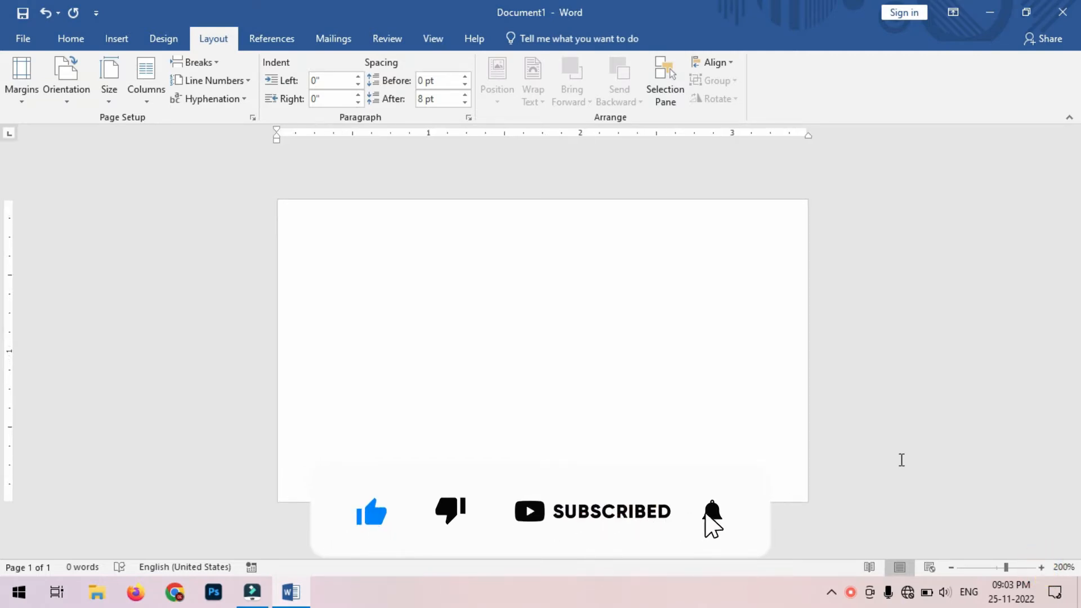
Step: Draw a rectangle spanning the whole card and fill it Dark Blue
click(133, 43)
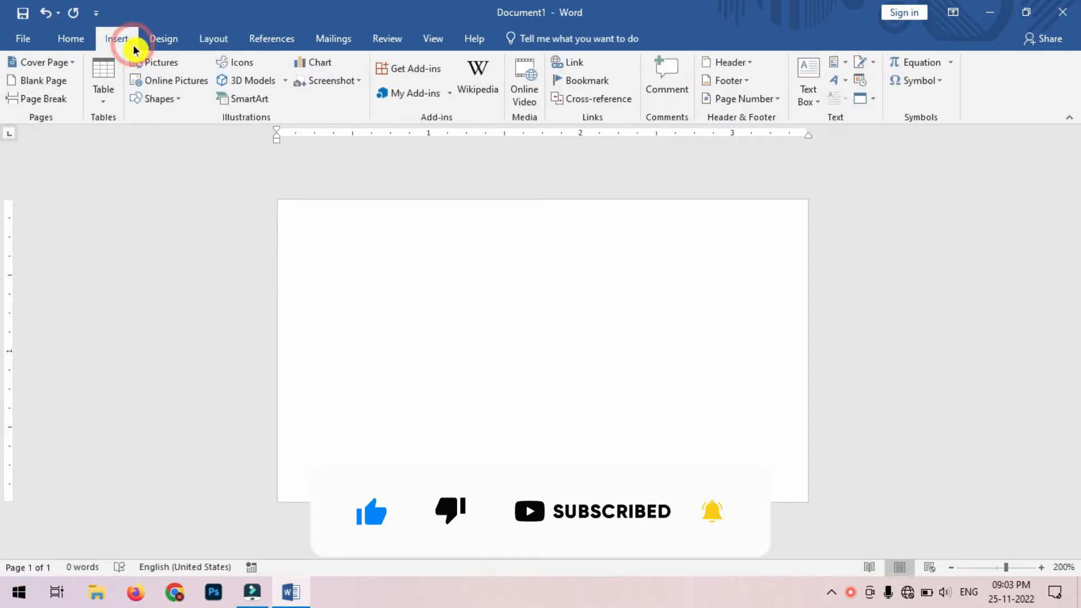
click(174, 104)
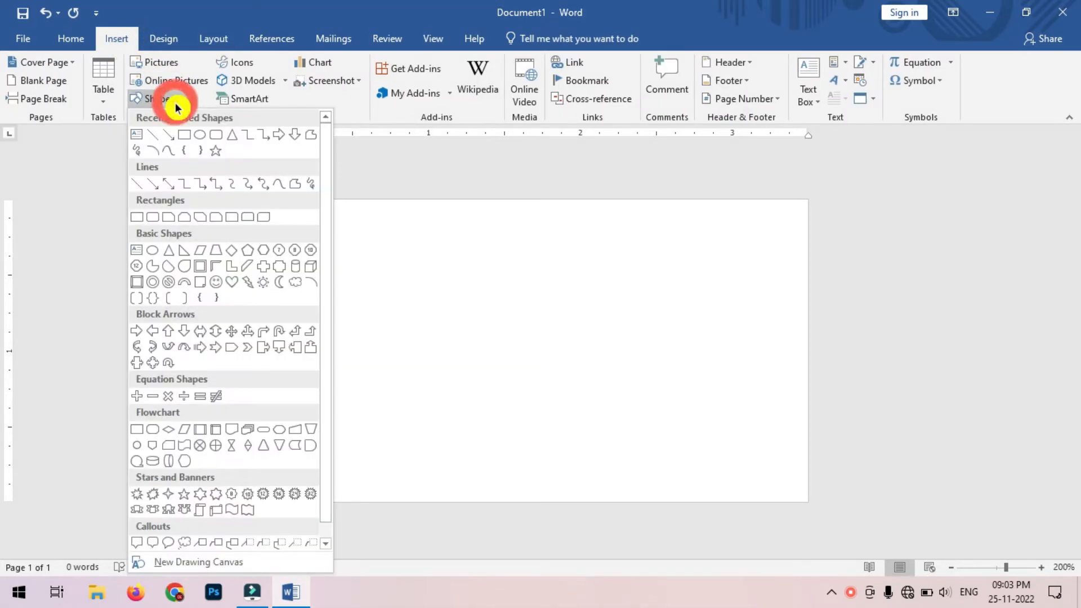
click(186, 140)
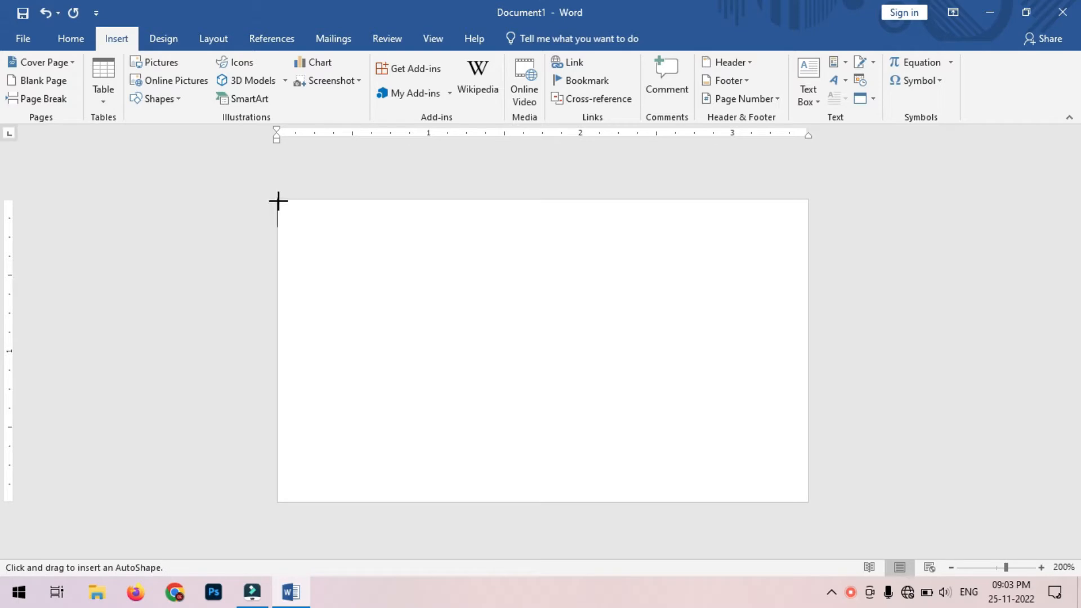
mouse_move(279, 200)
mouse_down()
mouse_move(440, 282)
mouse_move(732, 403)
mouse_move(818, 483)
mouse_move(807, 501)
mouse_up()
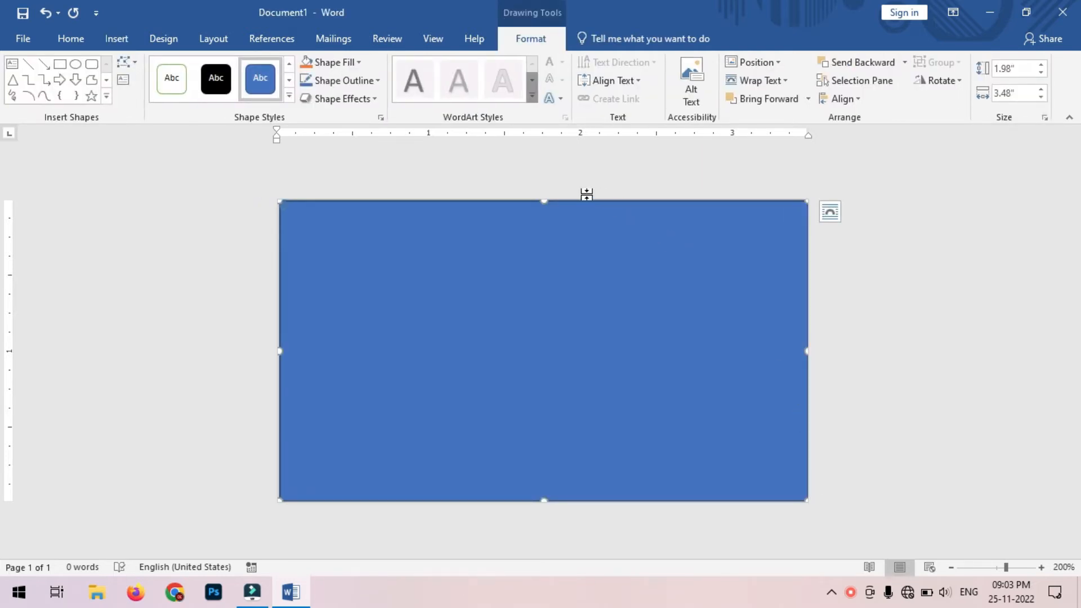
click(362, 68)
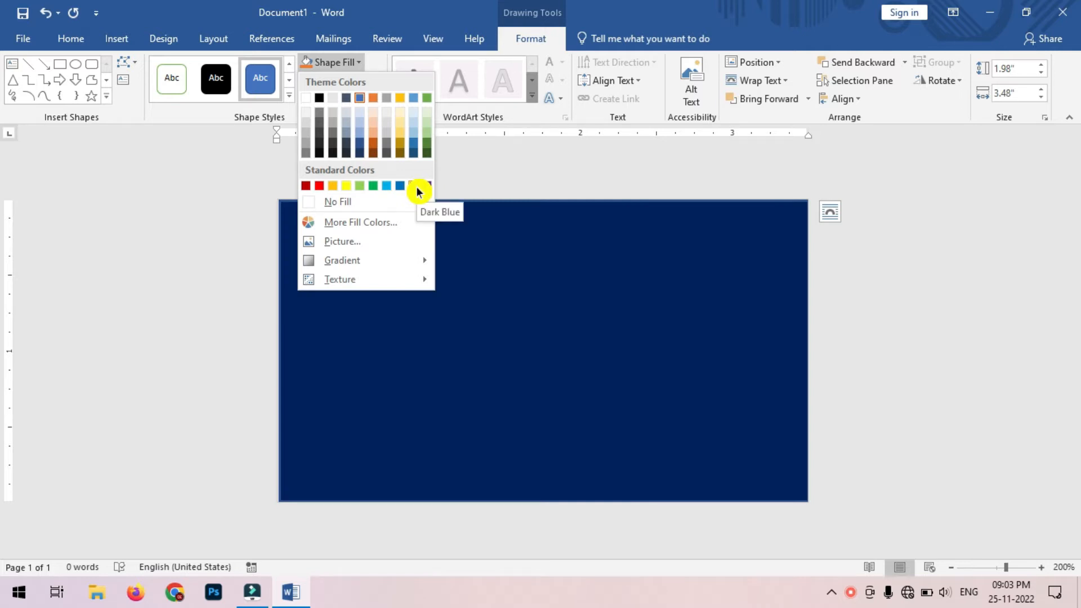
click(419, 187)
click(532, 173)
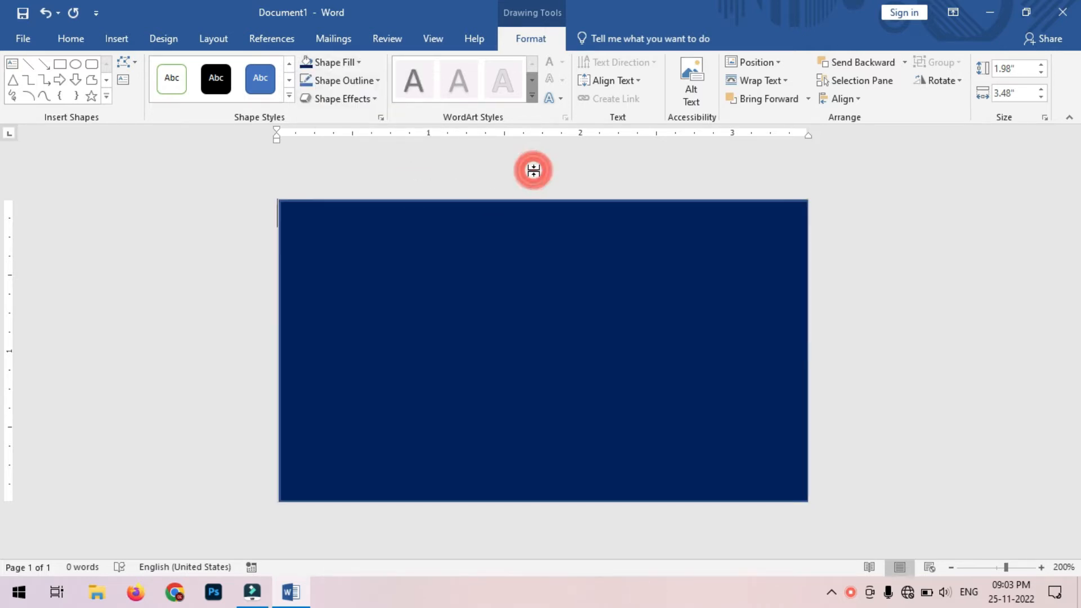
click(116, 44)
click(162, 101)
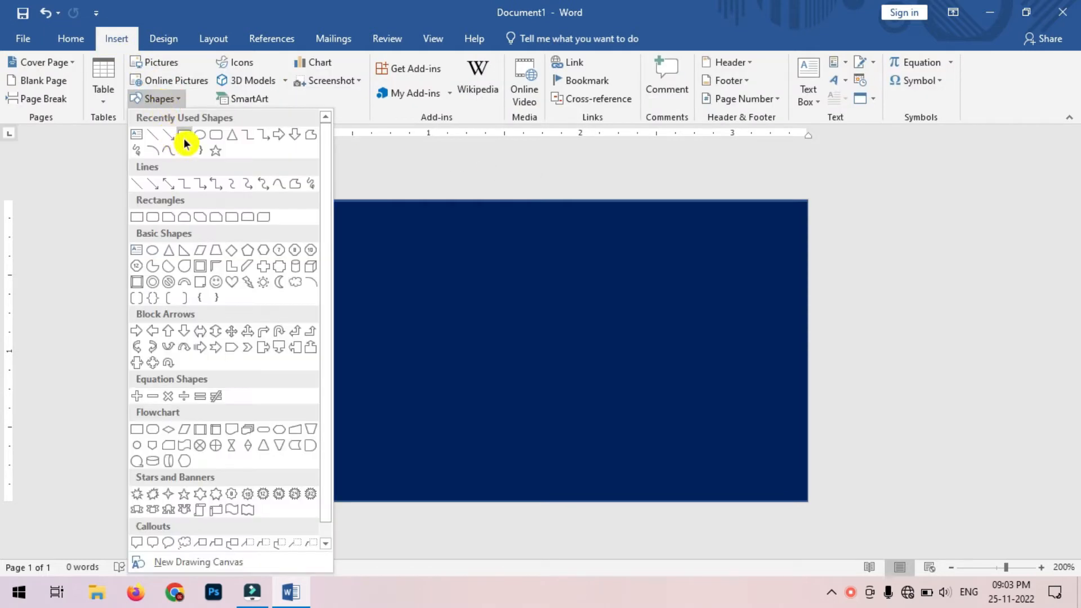
Step: Draw a rectangle across the card's top band with red fill and red outline
click(184, 137)
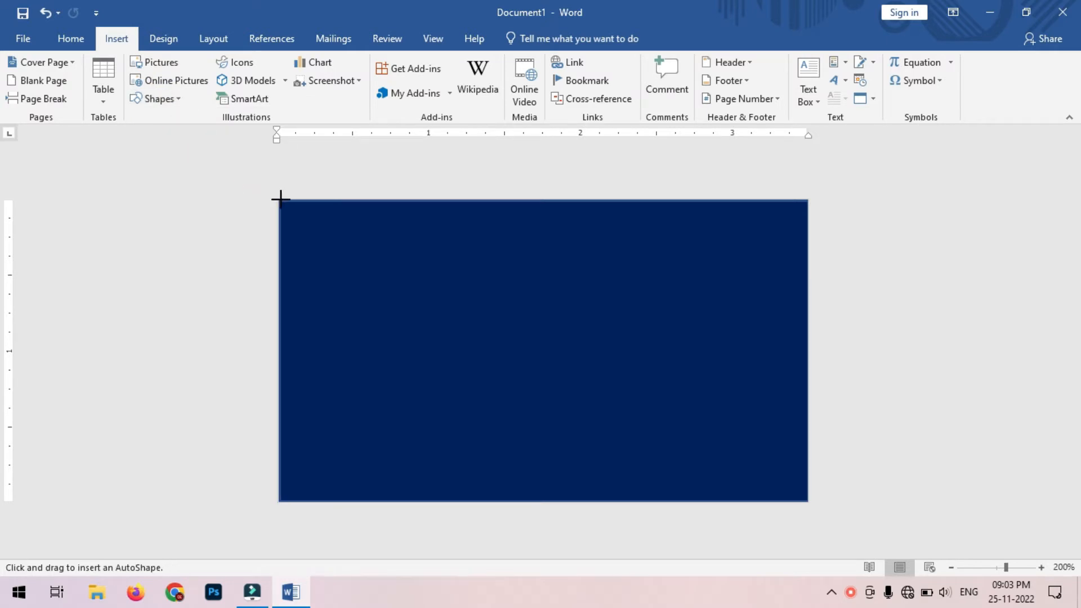
mouse_move(280, 198)
mouse_down()
mouse_move(362, 250)
mouse_move(683, 322)
mouse_move(809, 309)
mouse_move(806, 323)
mouse_up()
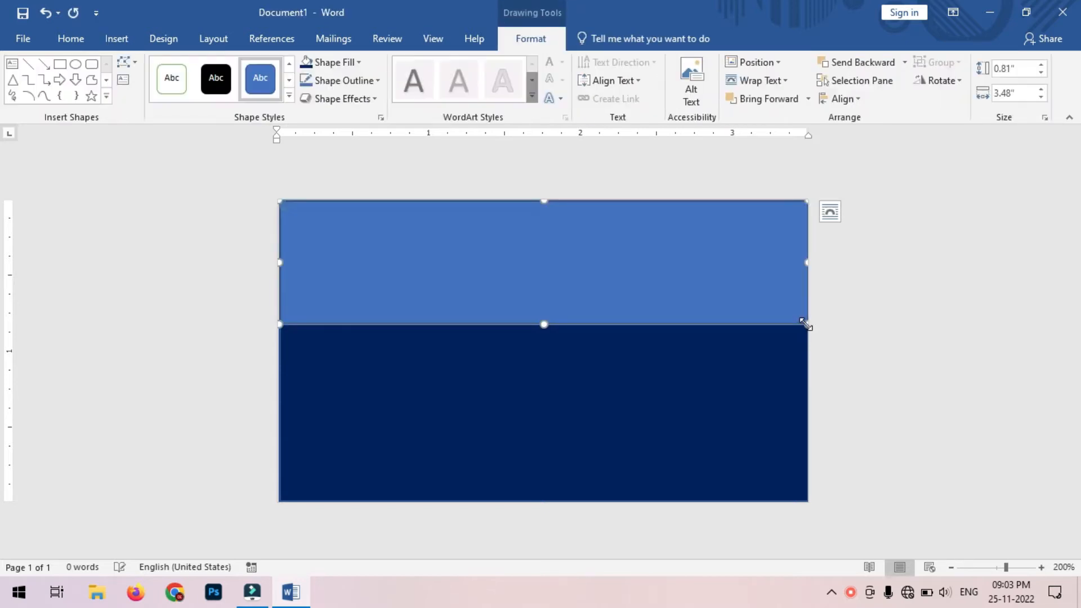
click(360, 63)
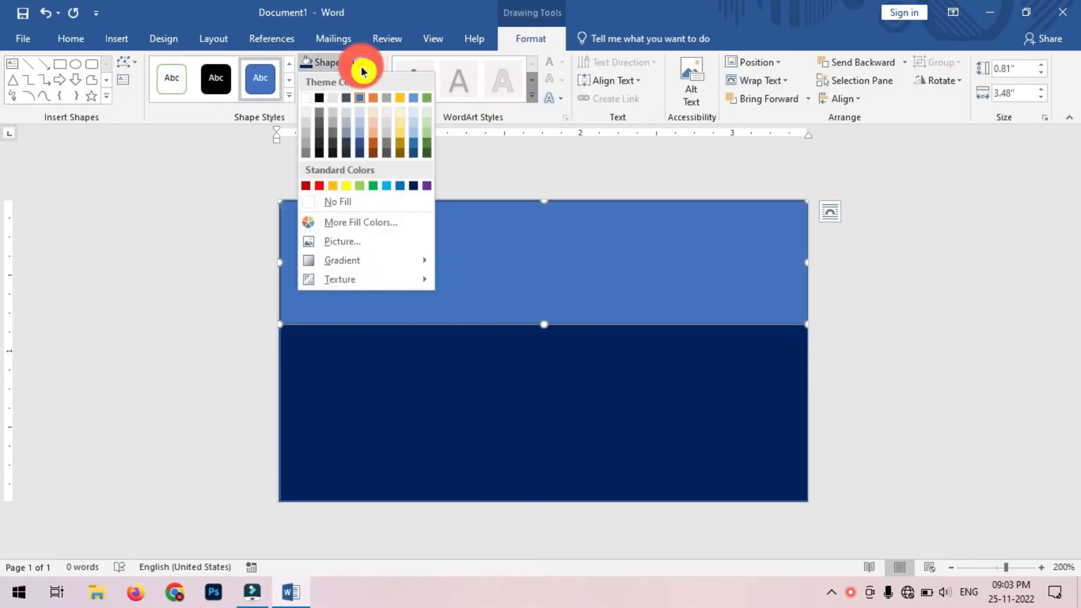
click(321, 186)
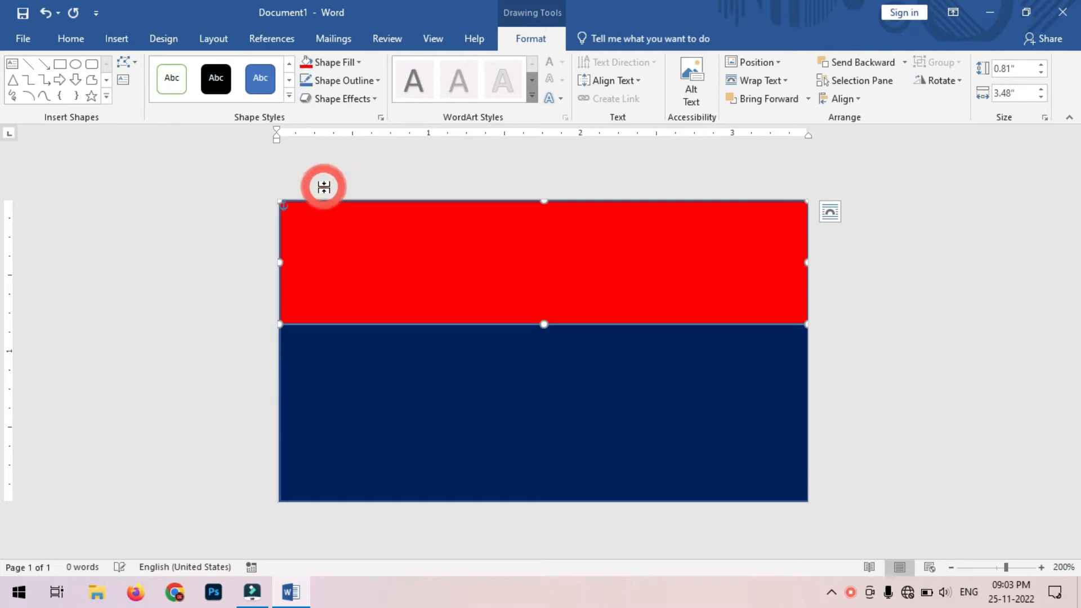
click(374, 81)
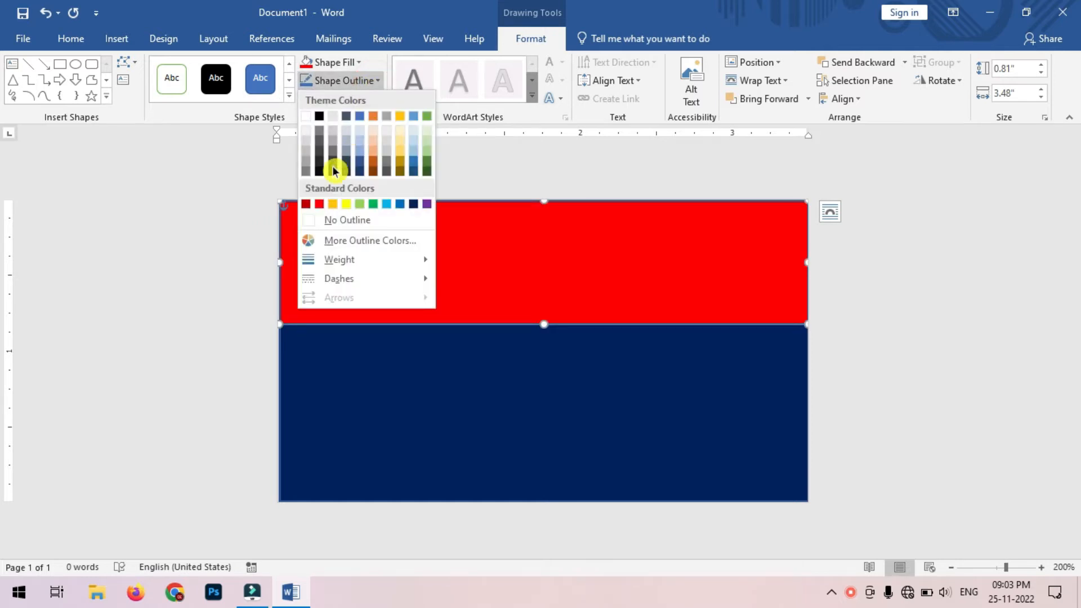
click(322, 204)
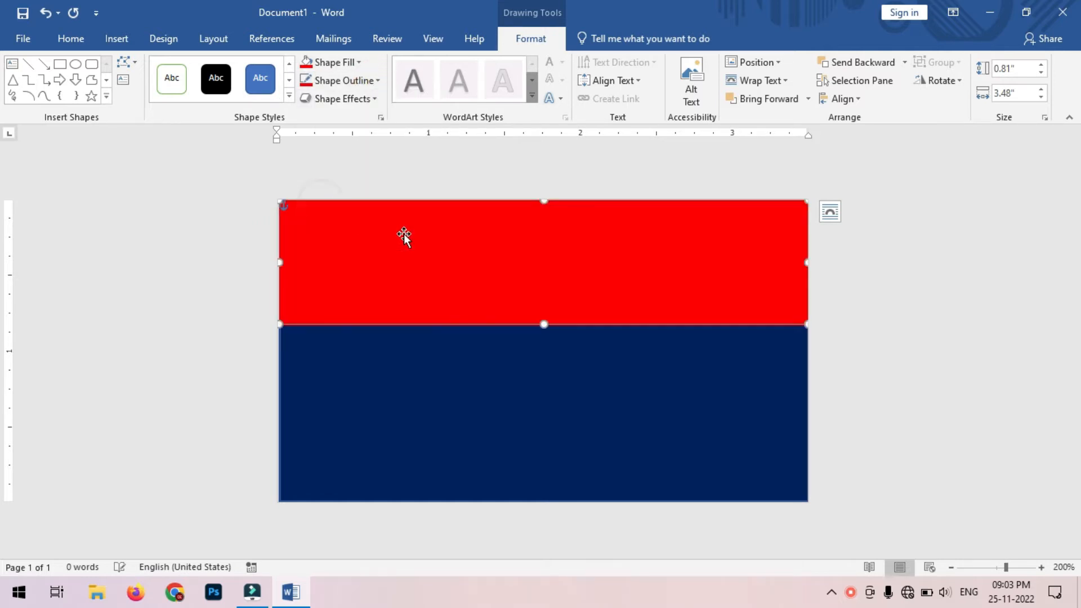
Step: Edit the red rectangle's points, raising its bottom-right corner and bending the lower edge into a wave
right_click(589, 264)
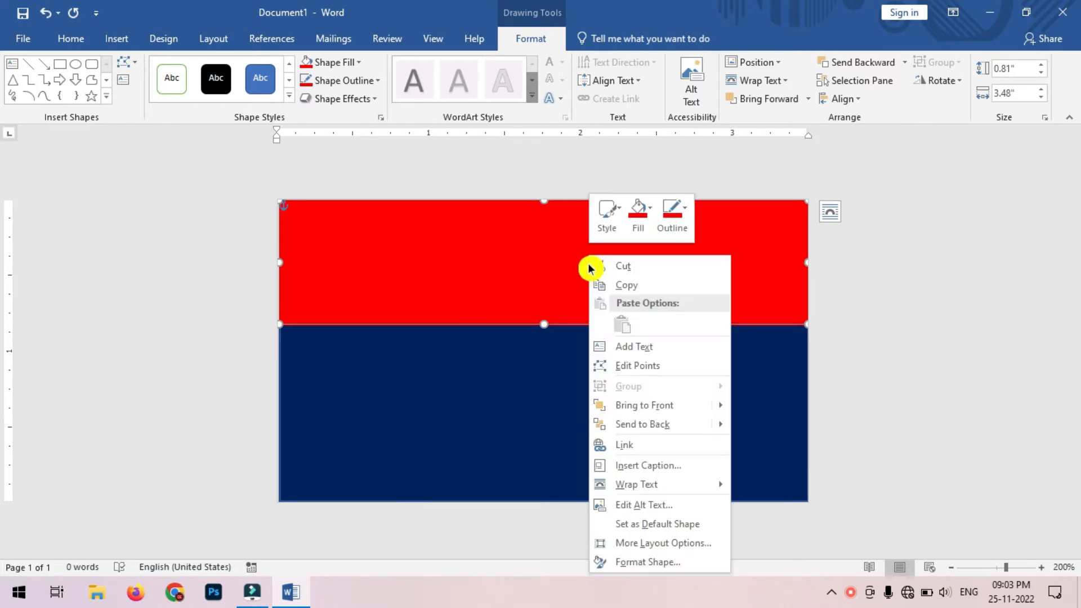
click(680, 368)
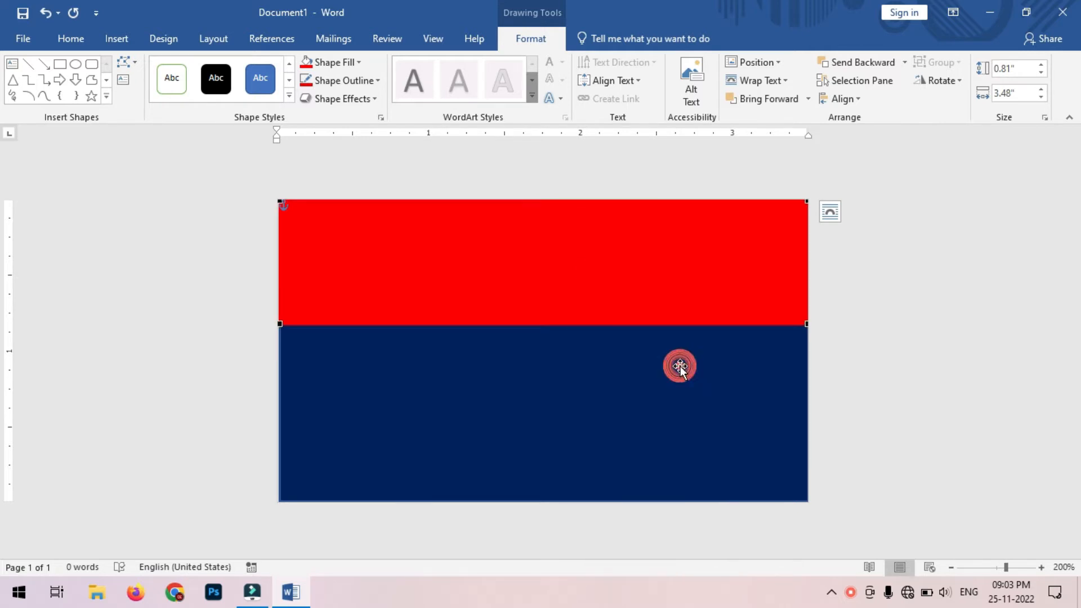
click(807, 325)
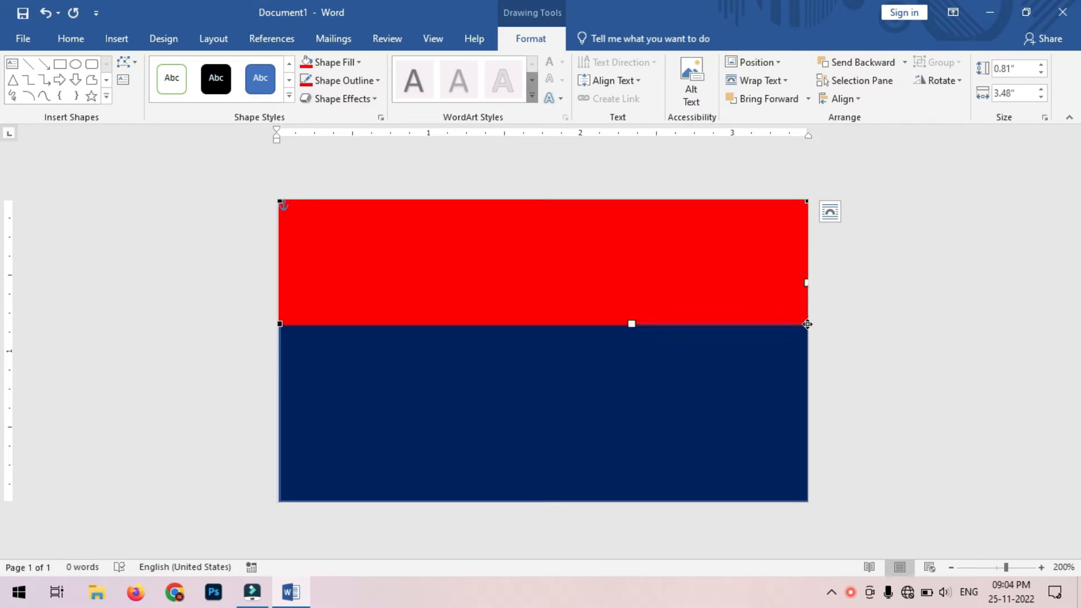
drag(808, 323, 806, 285)
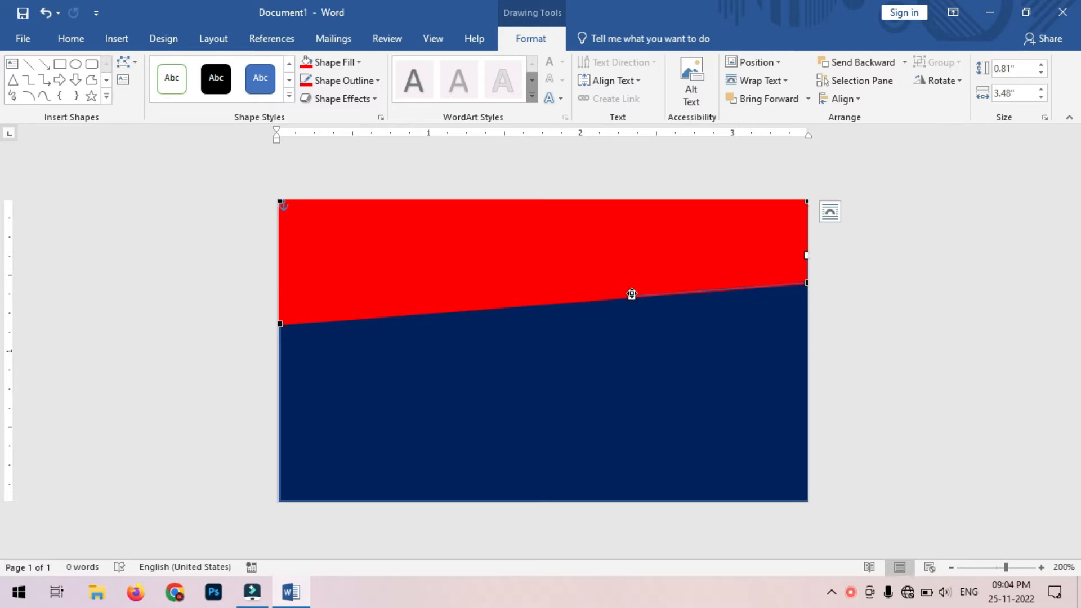
drag(632, 296, 570, 246)
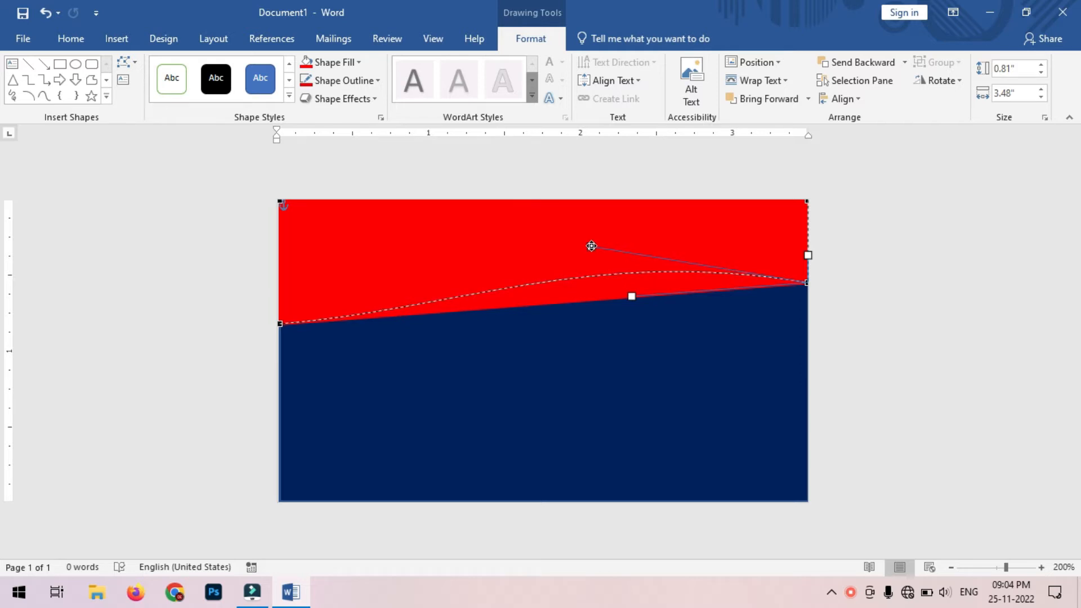
drag(593, 247, 596, 251)
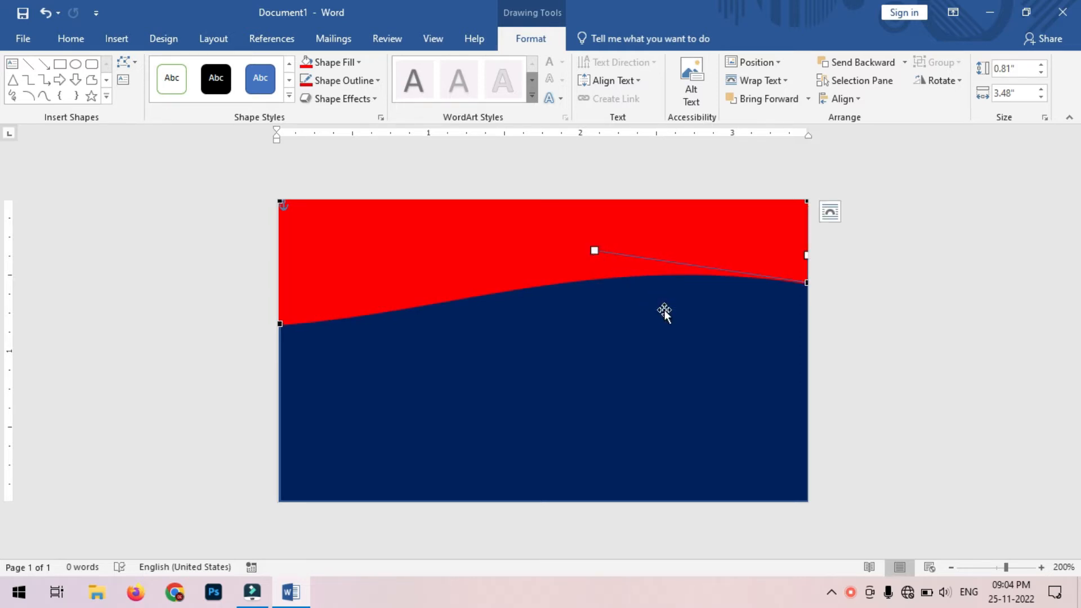
click(922, 346)
click(474, 257)
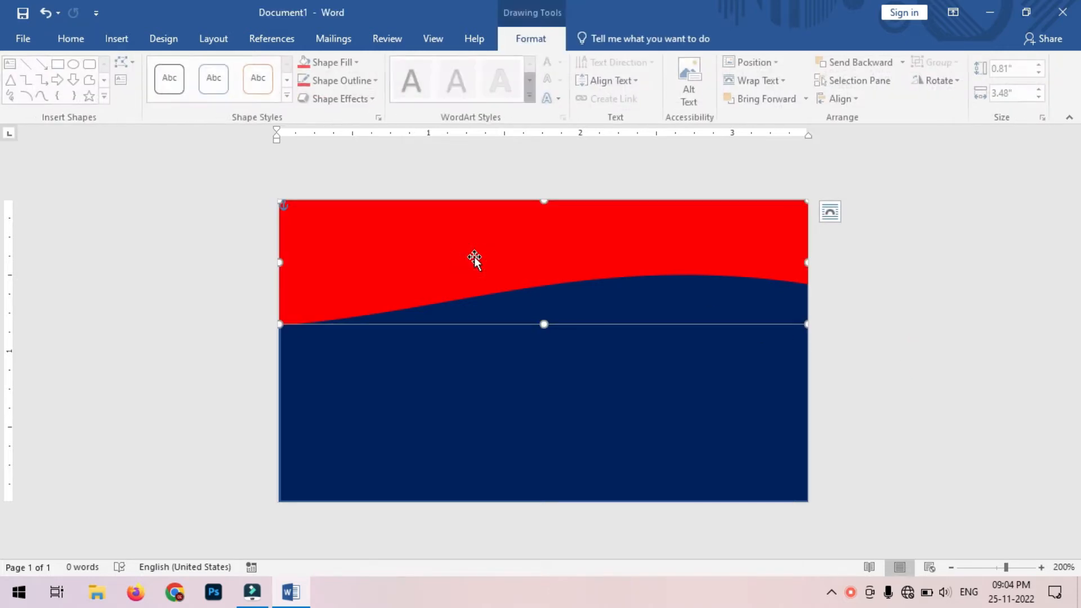
Step: Duplicate the red wave and give the copy a yellow fill and outline
drag(476, 261, 488, 266)
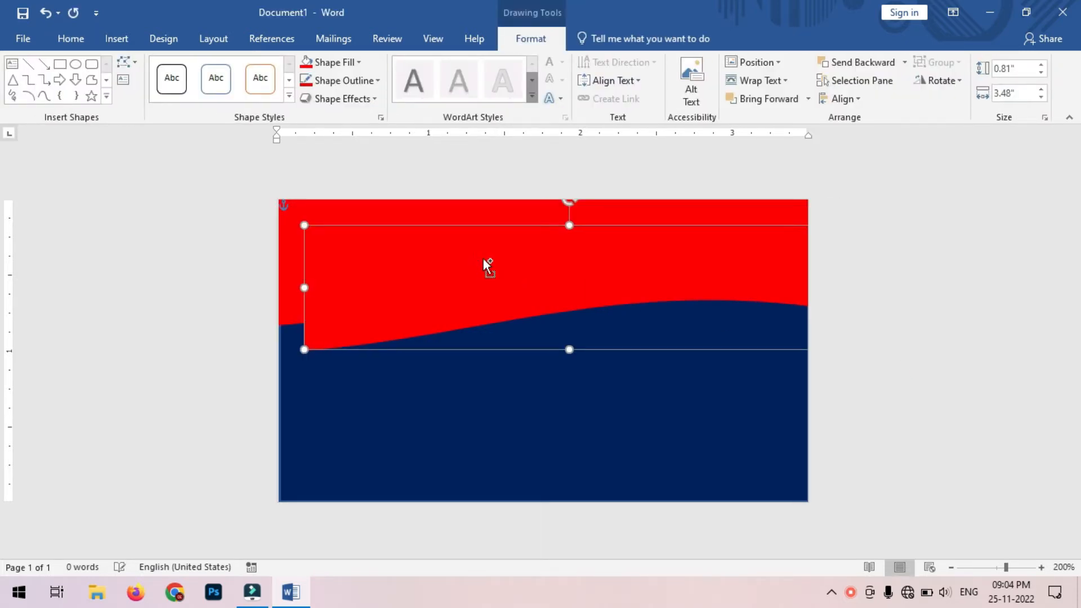
click(359, 66)
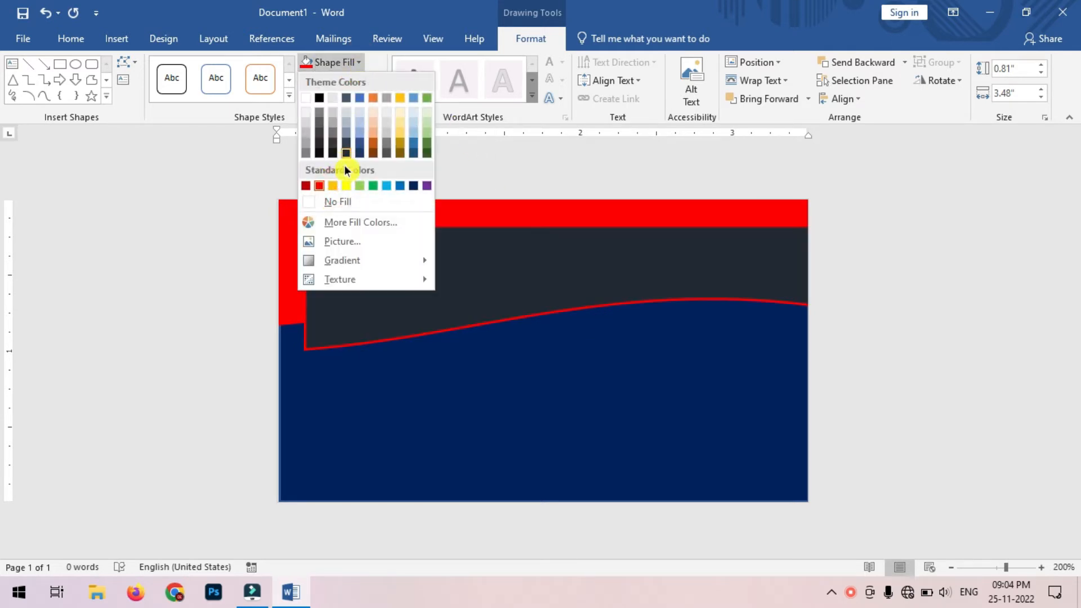
click(332, 186)
click(352, 82)
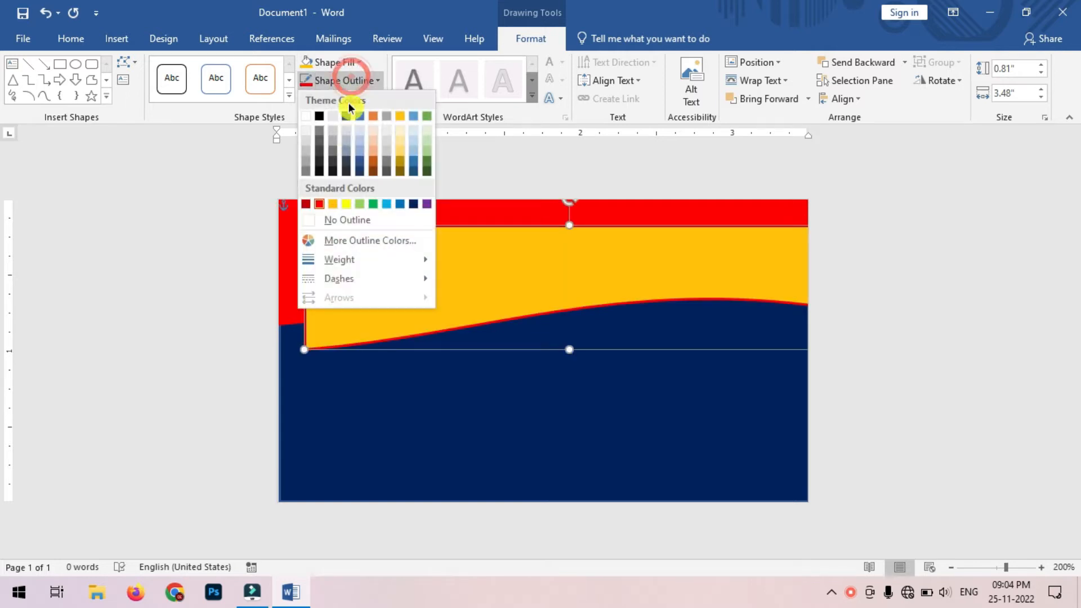
click(333, 204)
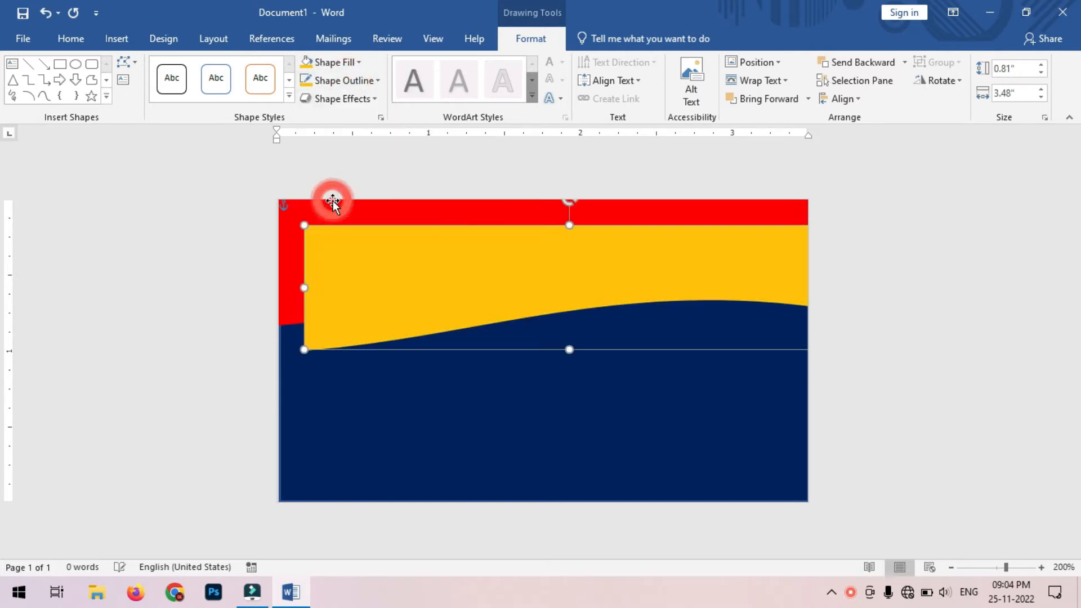
Step: Align the yellow wave over the red one, leaving a thin red stripe along the curve
drag(353, 234, 374, 189)
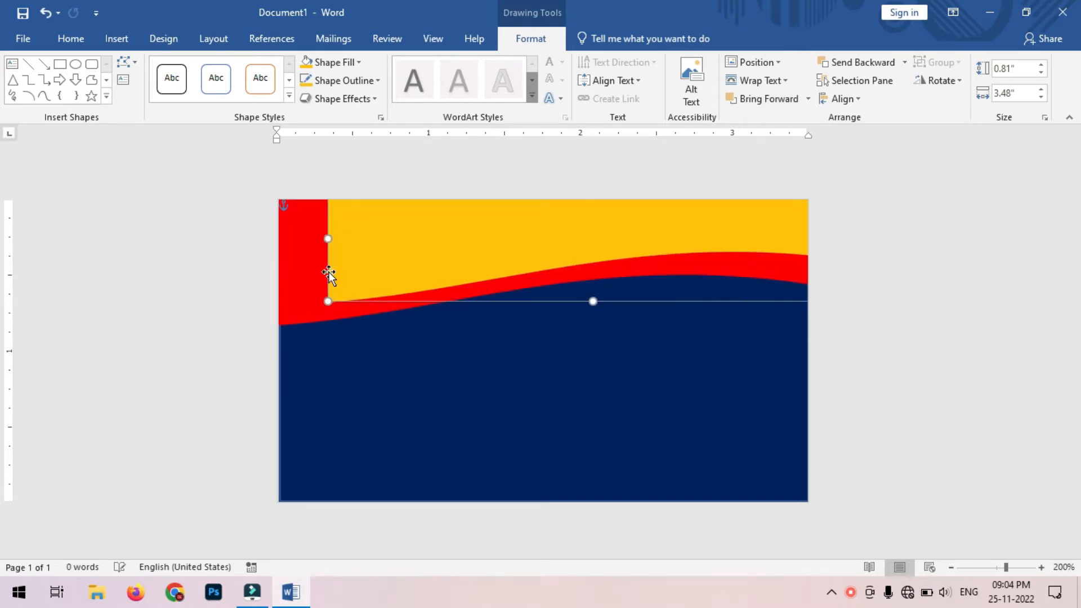
click(302, 291)
drag(545, 325, 545, 339)
click(475, 252)
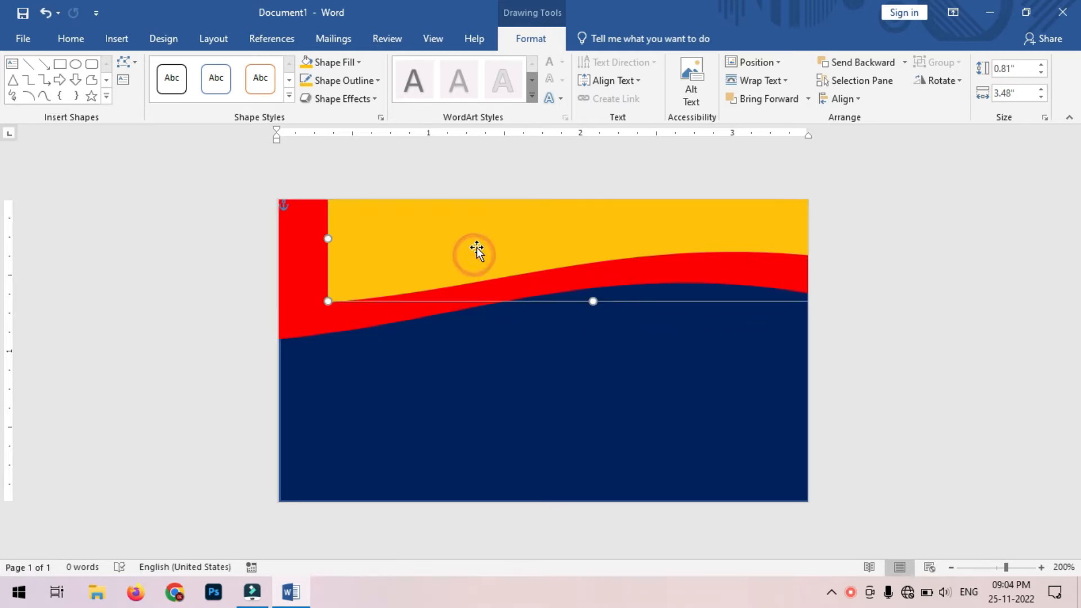
drag(476, 251, 429, 266)
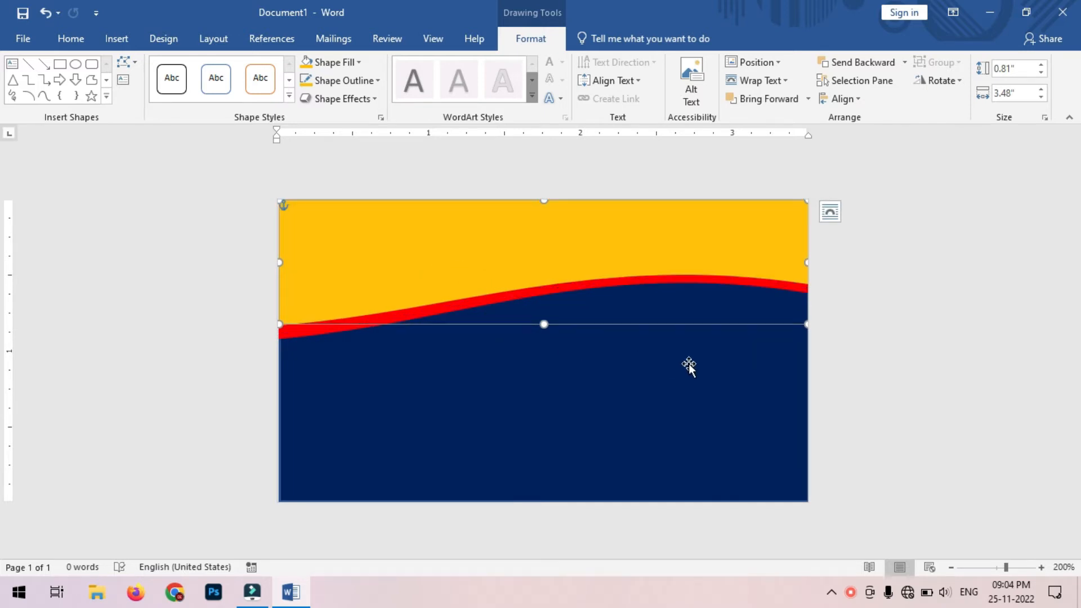
click(549, 313)
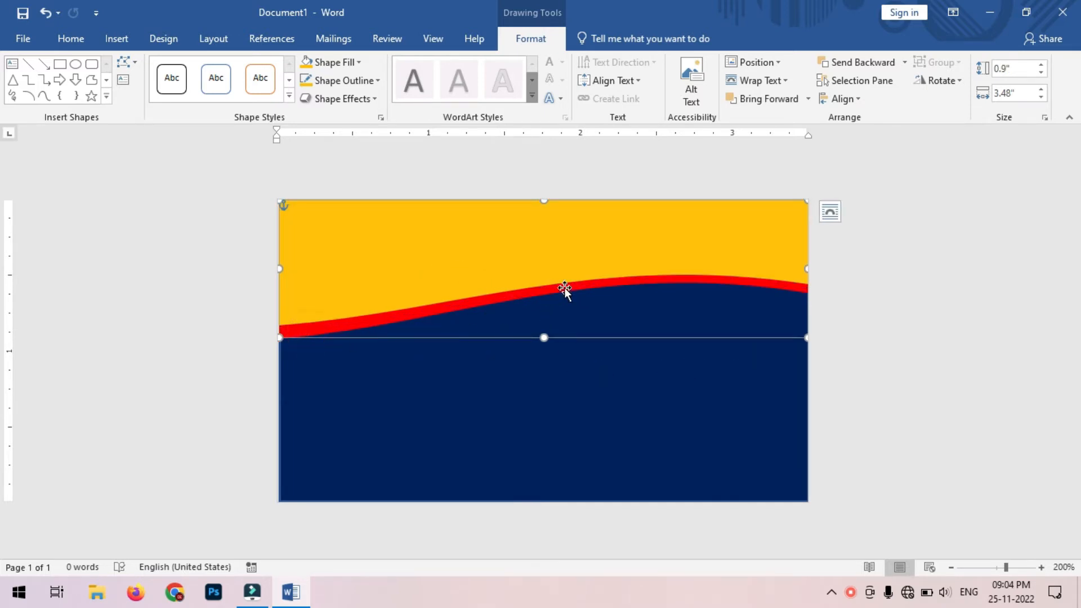
key(ctrl+z)
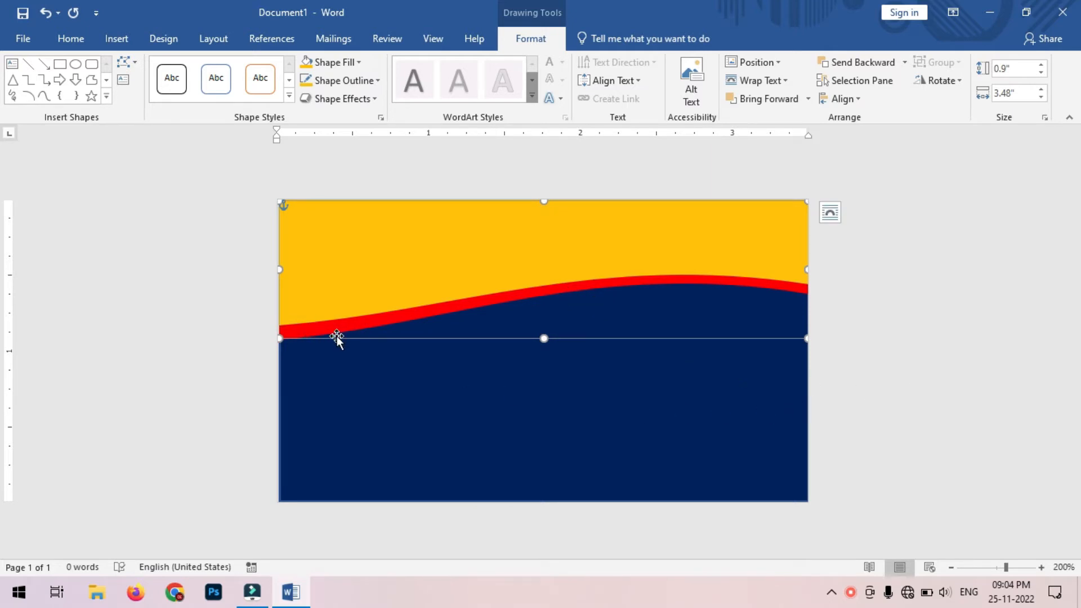
key(Down)
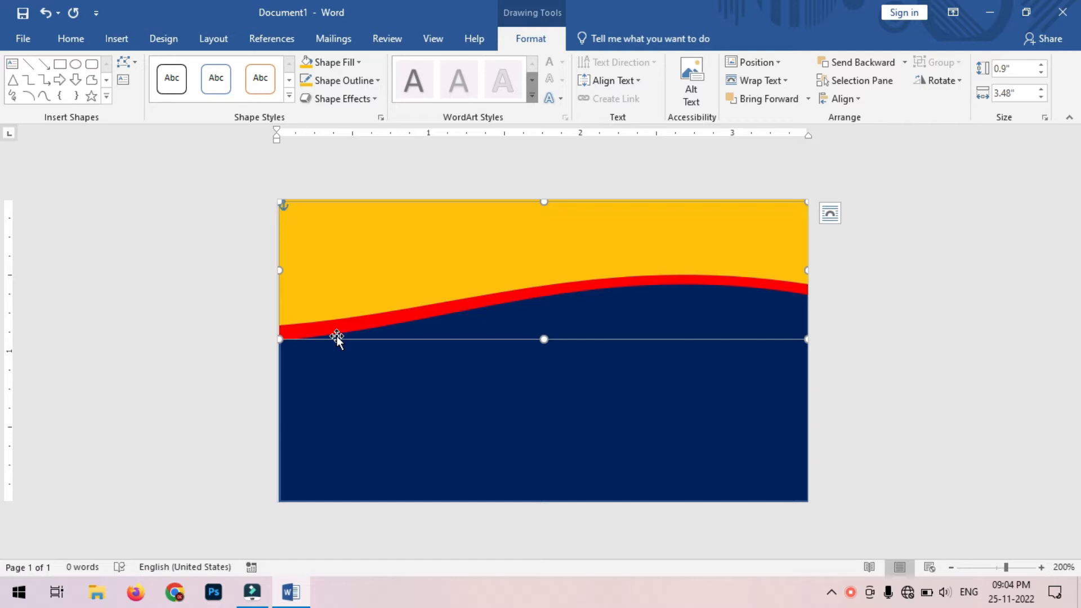
click(350, 285)
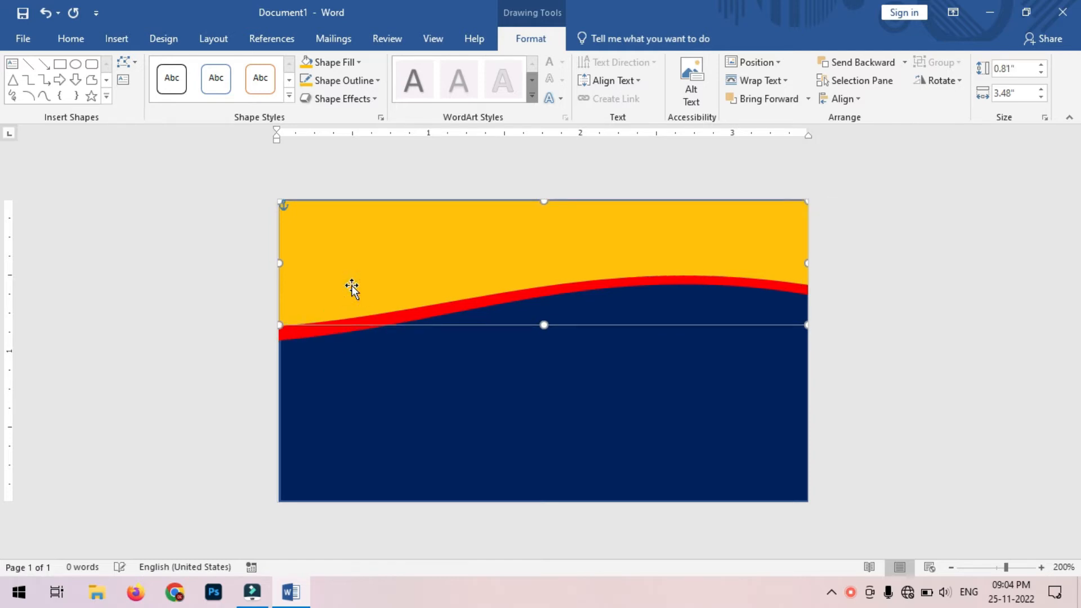
key(Down)
key(Down)
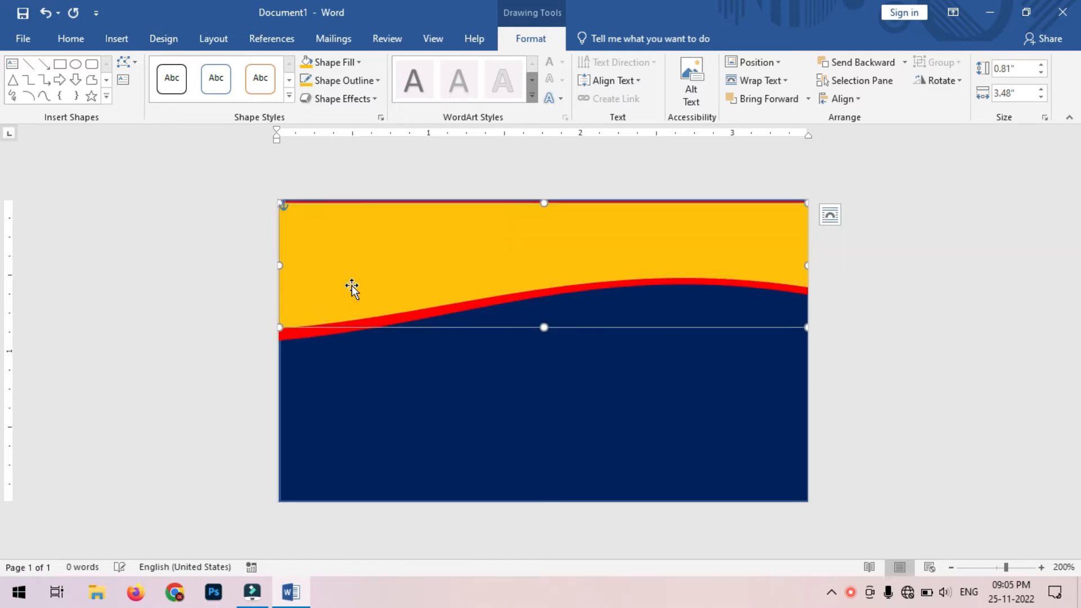
drag(545, 206, 544, 197)
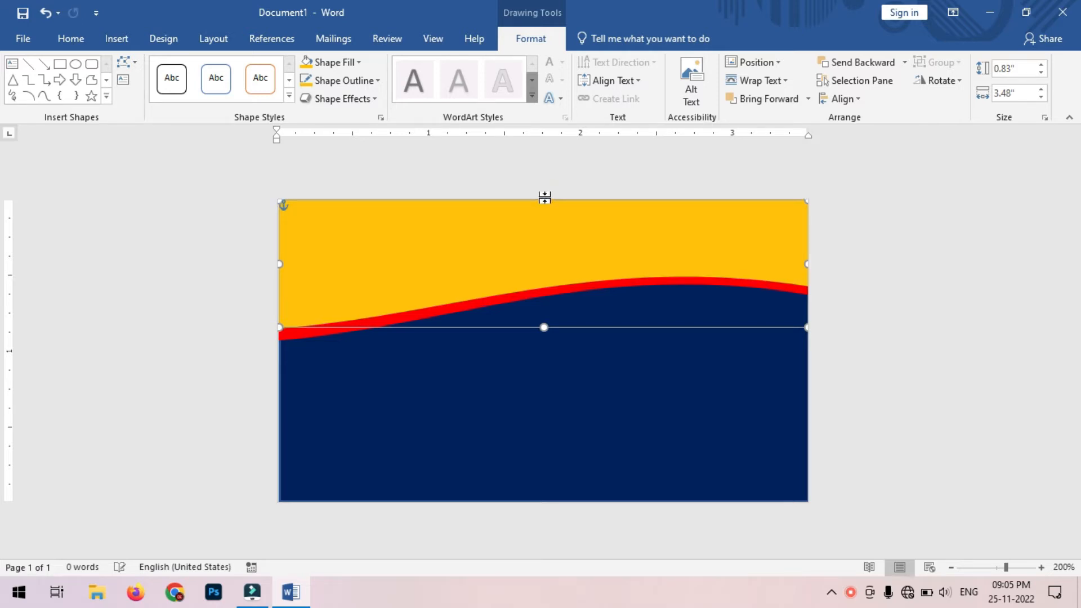
Step: Insert the picture DRISHTI LOGO2.jpg from the Downloads folder onto the card
click(889, 307)
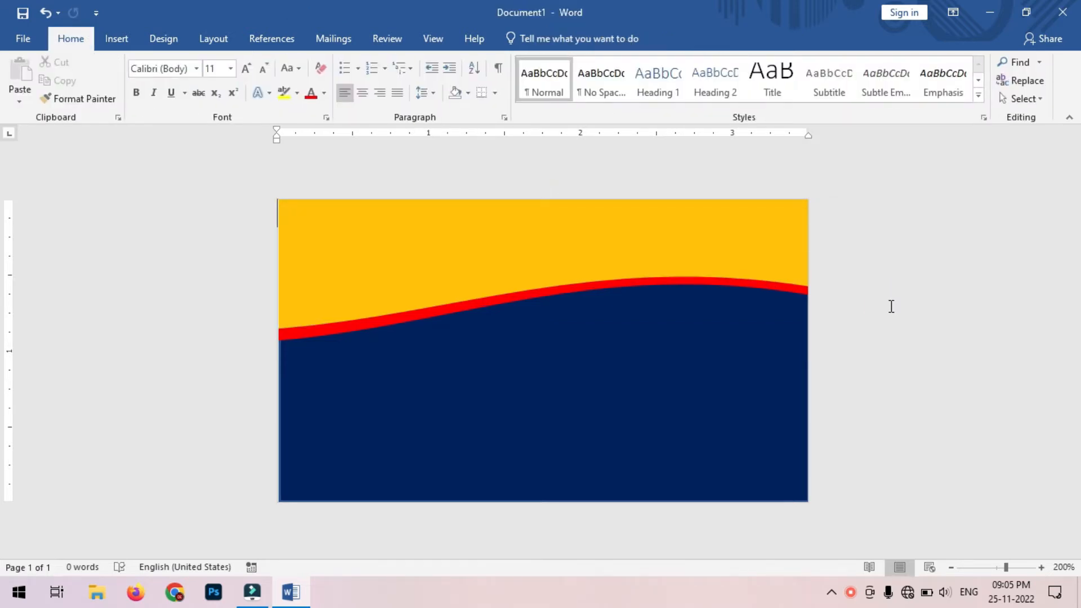
click(124, 39)
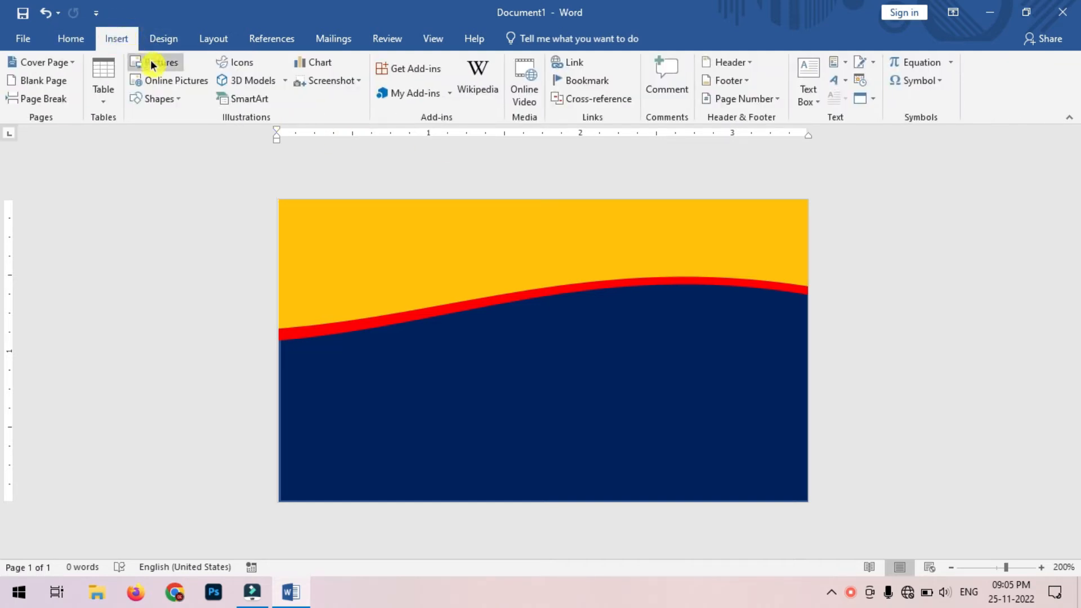
click(183, 66)
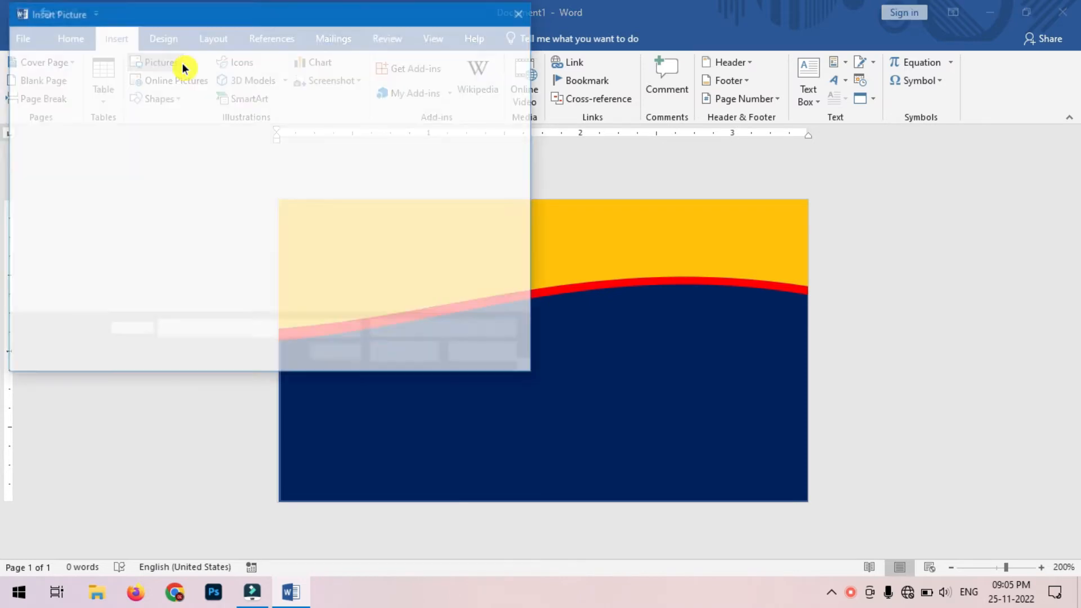
click(94, 201)
click(188, 162)
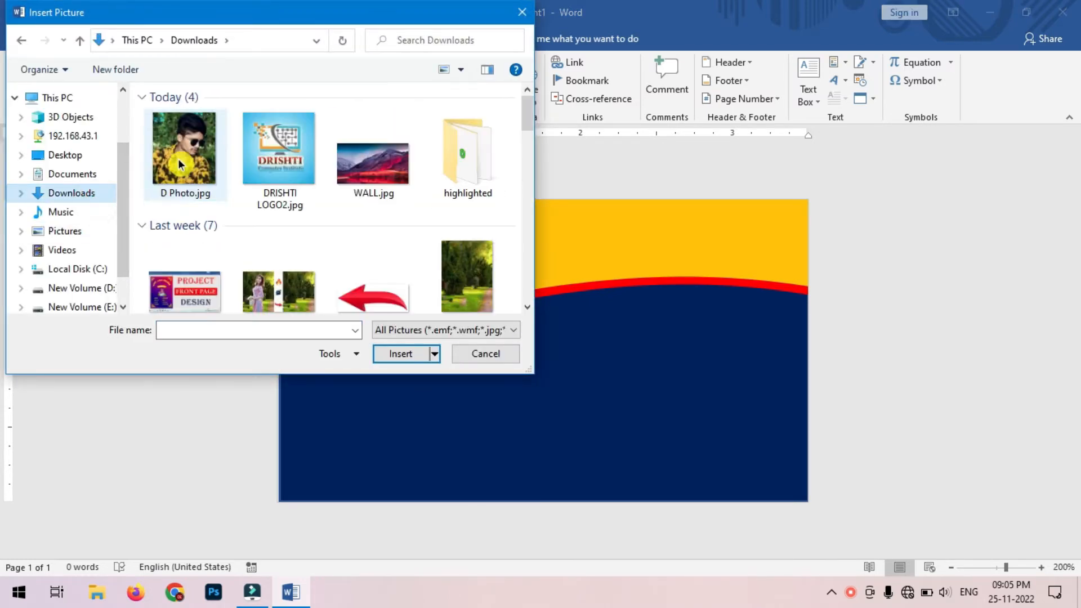
double_click(285, 164)
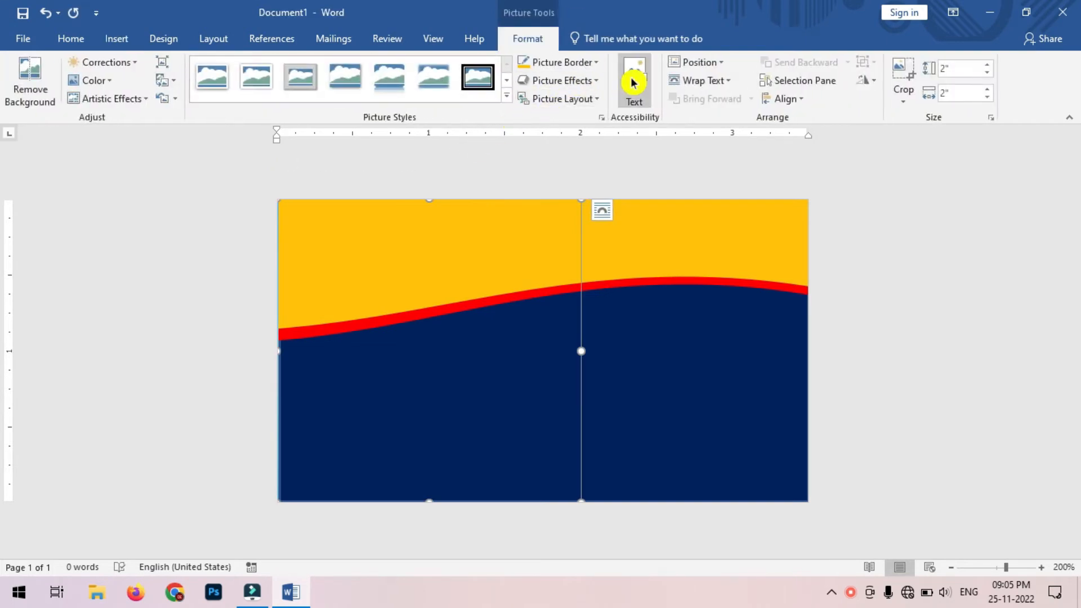
Step: Place the logo in front of the shapes, shrink it, and apply a round picture style with no border
click(726, 63)
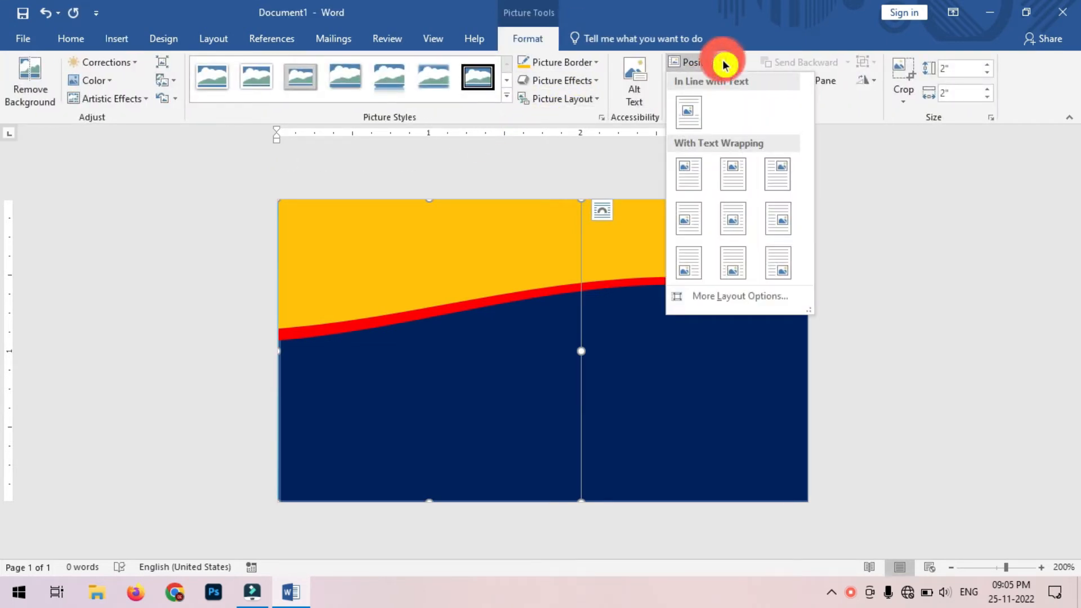
click(741, 227)
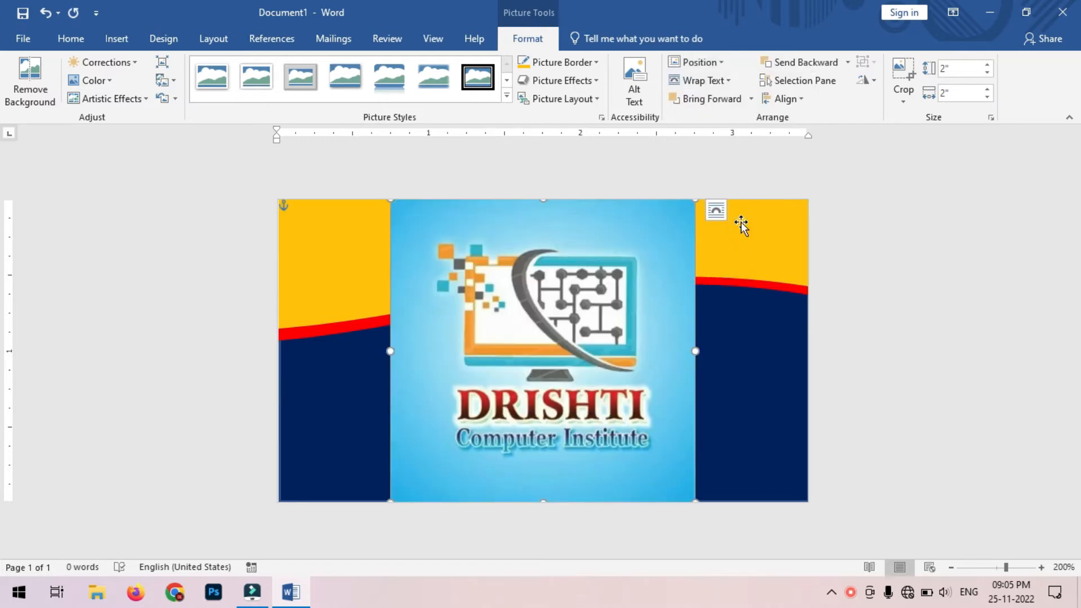
drag(696, 500, 558, 366)
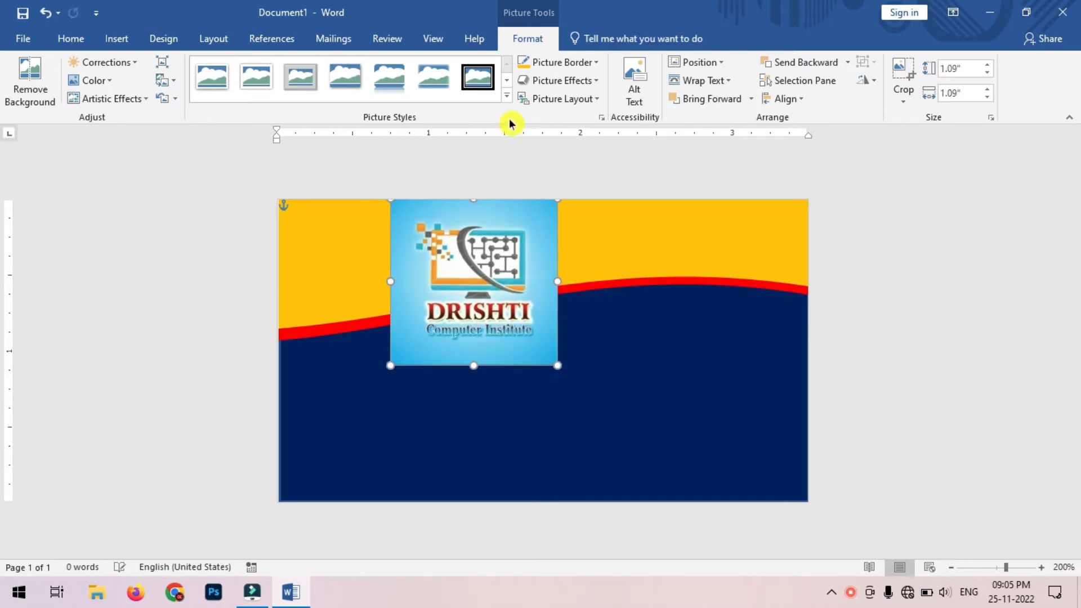
click(508, 97)
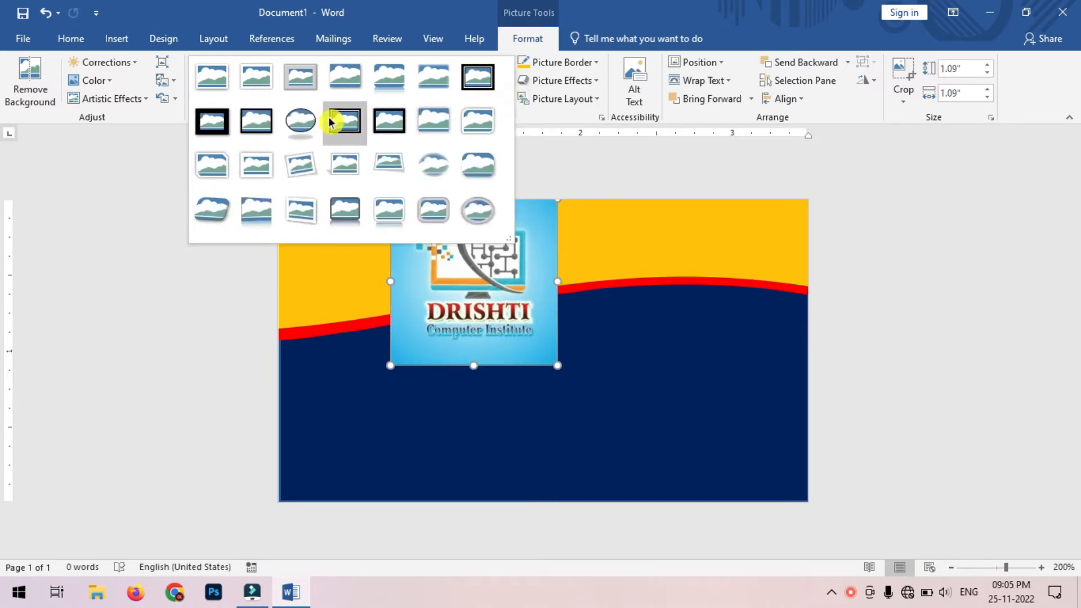
click(300, 127)
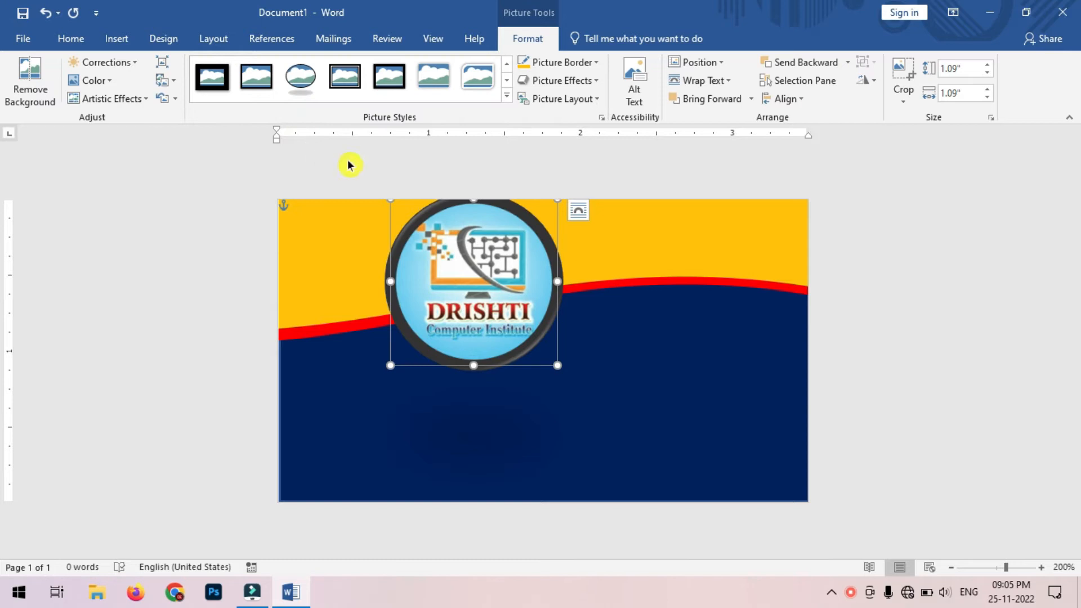
click(586, 68)
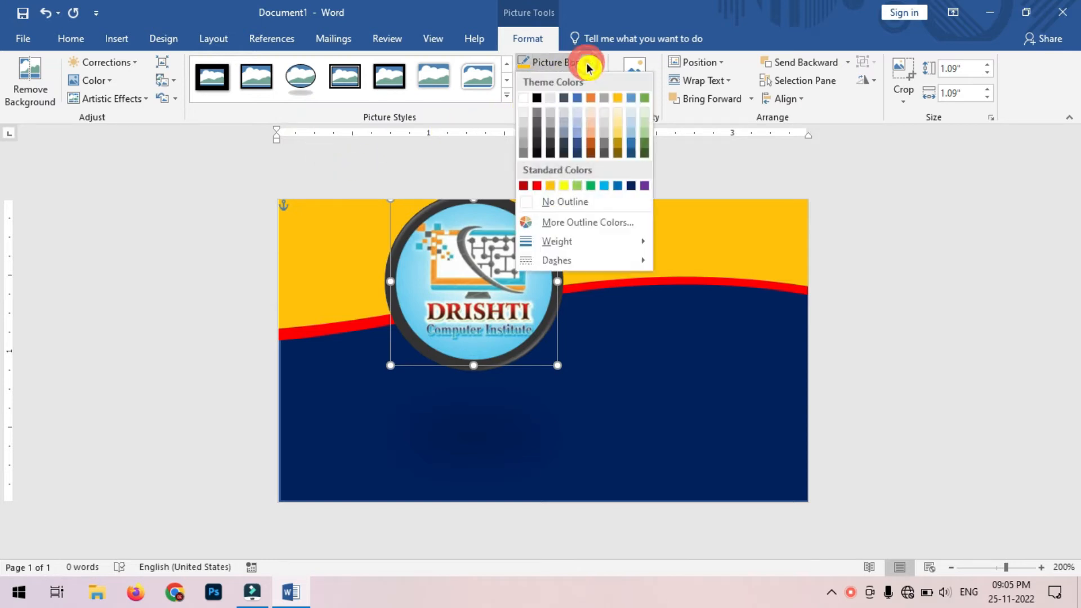
click(580, 205)
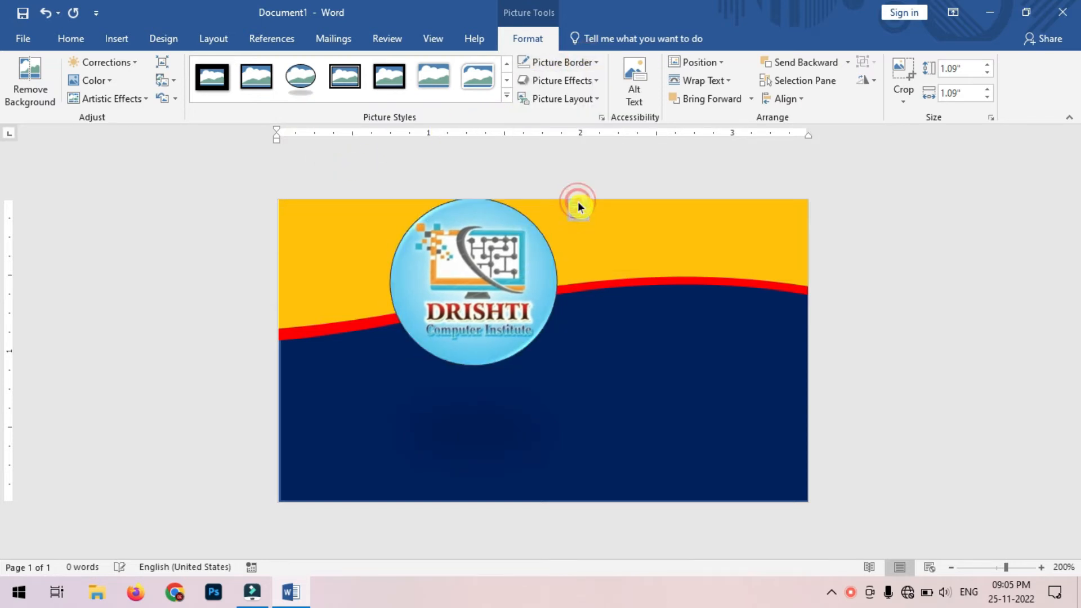
Step: Size the logo to about 0.69 inch and set it in the header's top-left corner
drag(557, 363, 490, 298)
drag(463, 261, 364, 274)
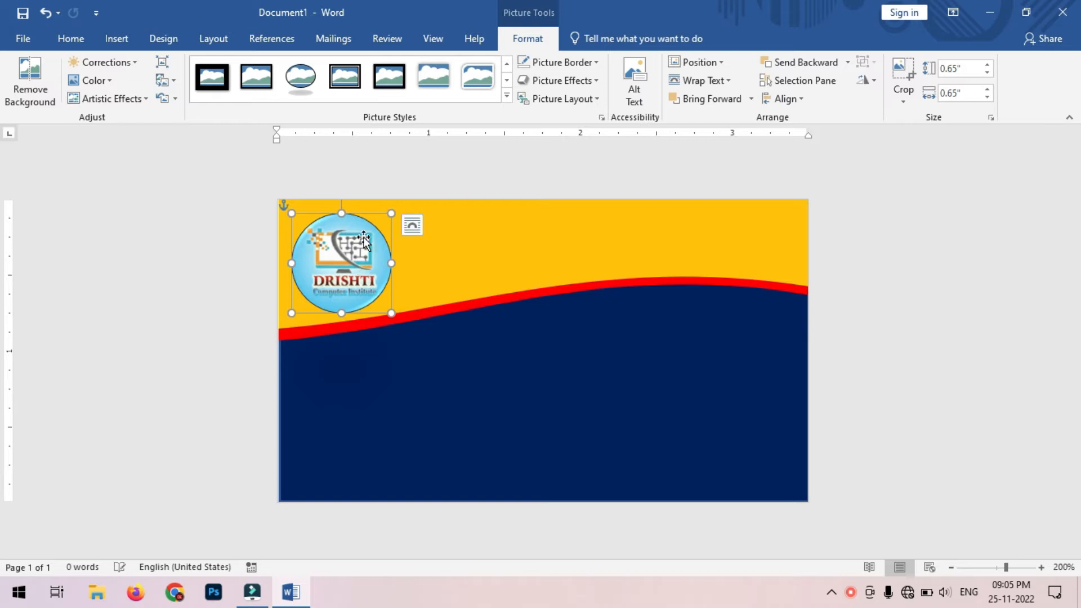
drag(291, 214, 286, 207)
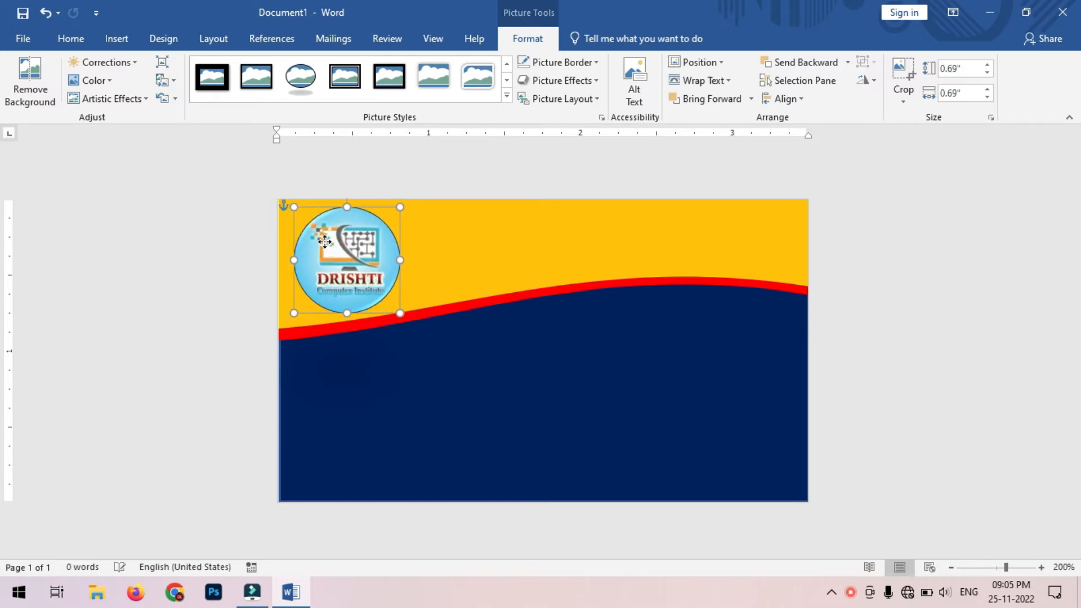
drag(321, 241, 313, 241)
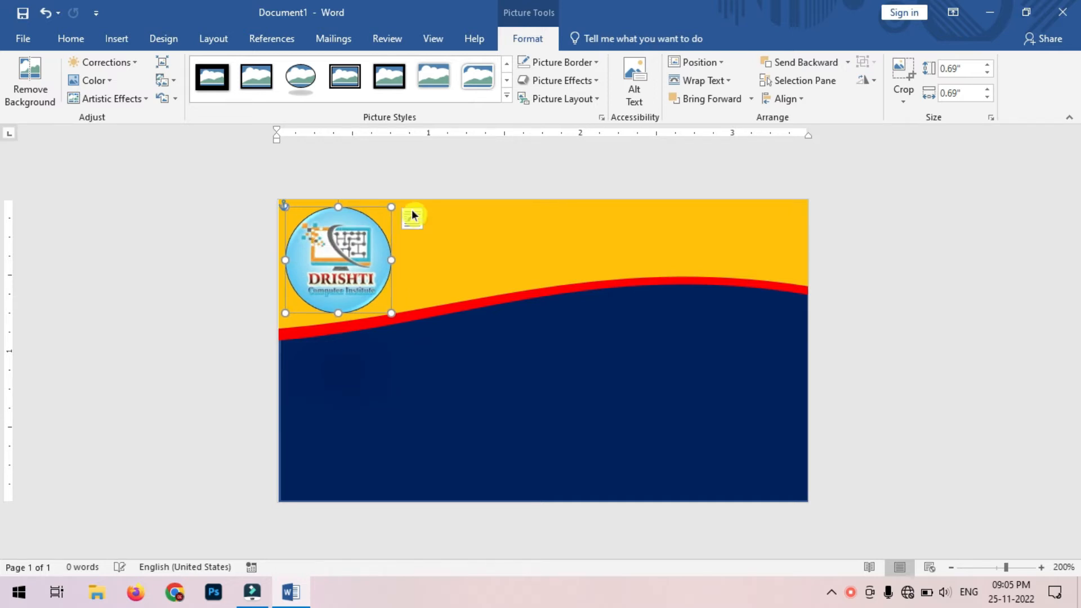
click(893, 236)
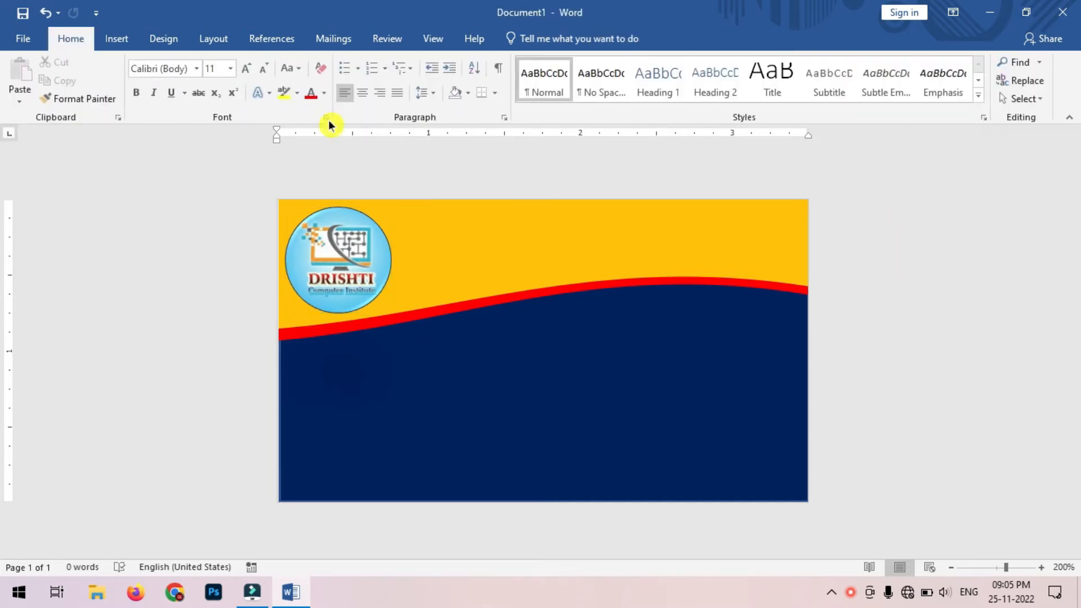
Step: Draw a text box right of the logo and type DRISHTI COMPUTER INSTITUTE
click(128, 41)
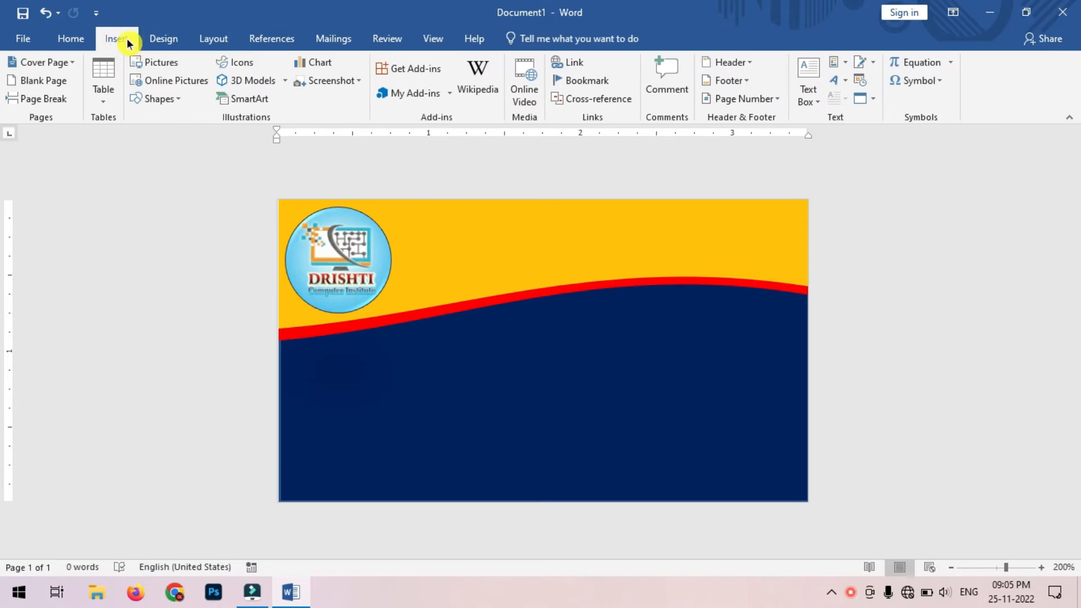
click(178, 105)
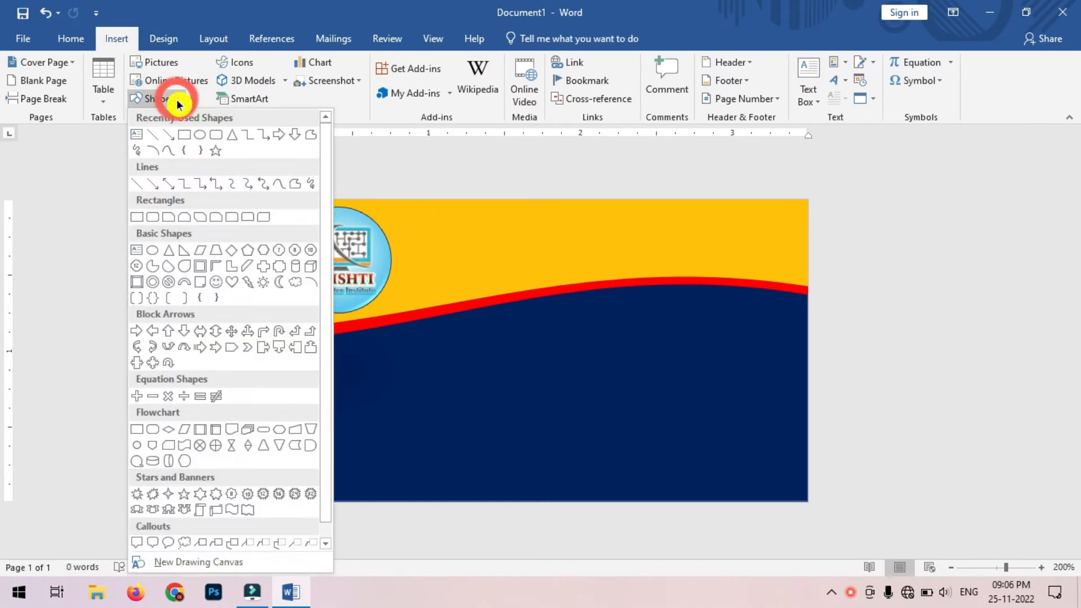
click(133, 138)
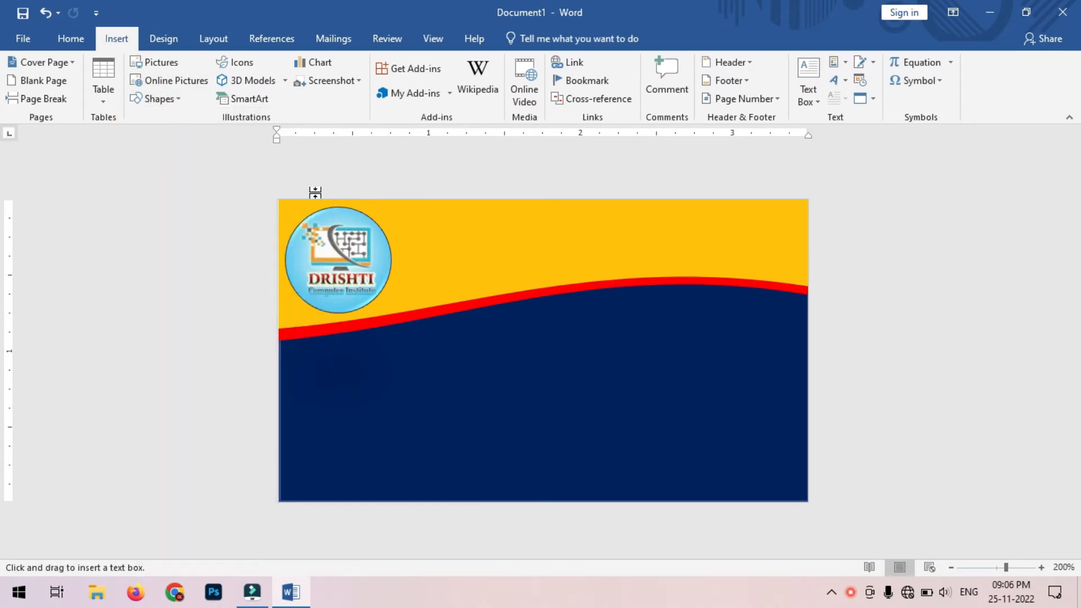
mouse_move(391, 202)
mouse_down()
mouse_move(412, 218)
mouse_move(705, 276)
mouse_move(799, 280)
mouse_move(805, 261)
mouse_up()
text(D)
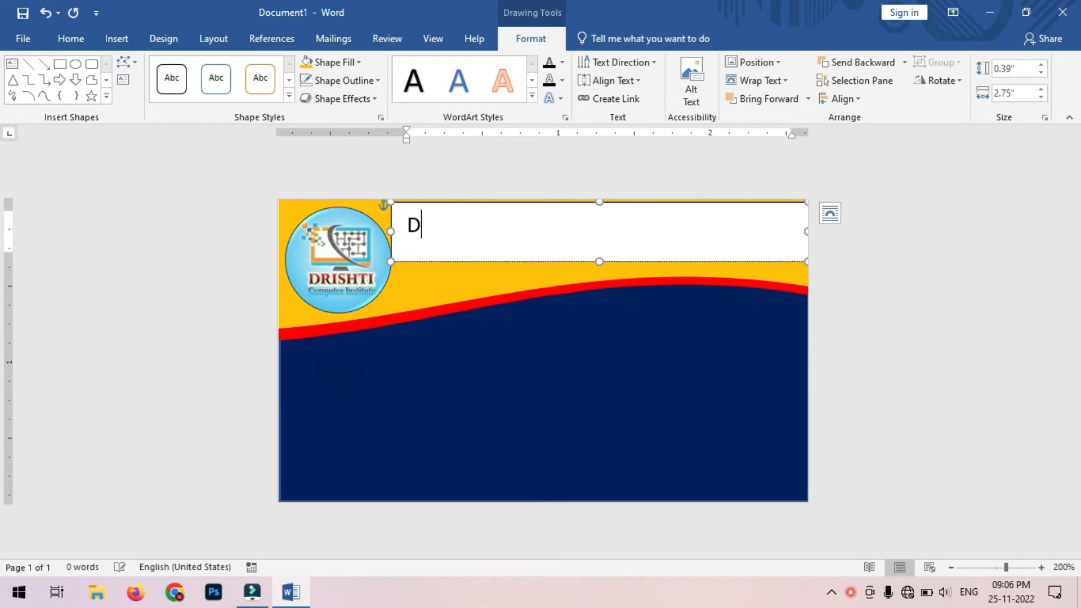
text(RIS)
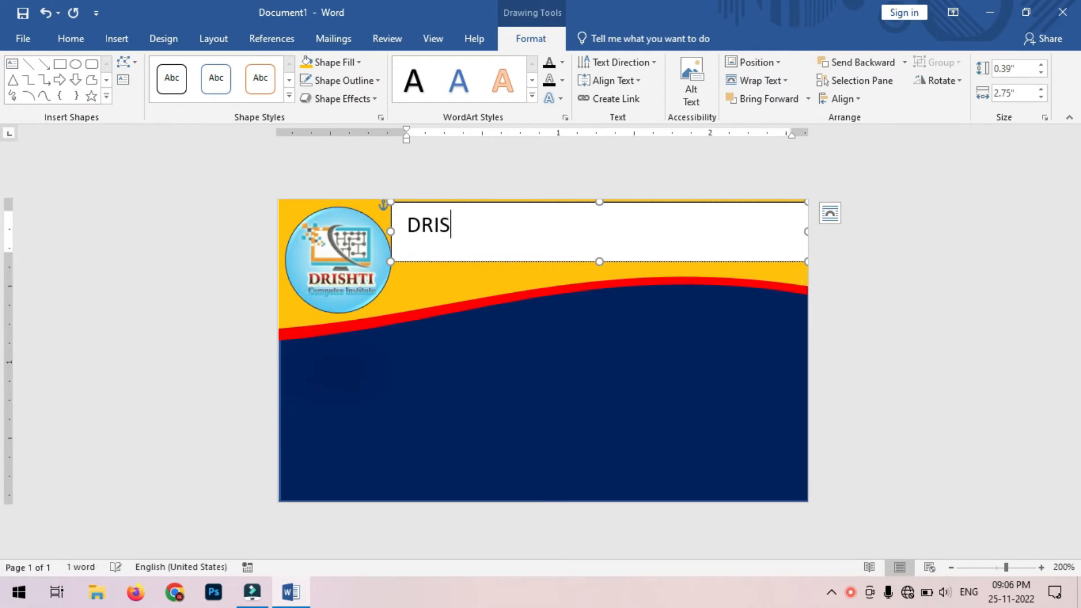
text(HTI COMPUTER INSTITUT)
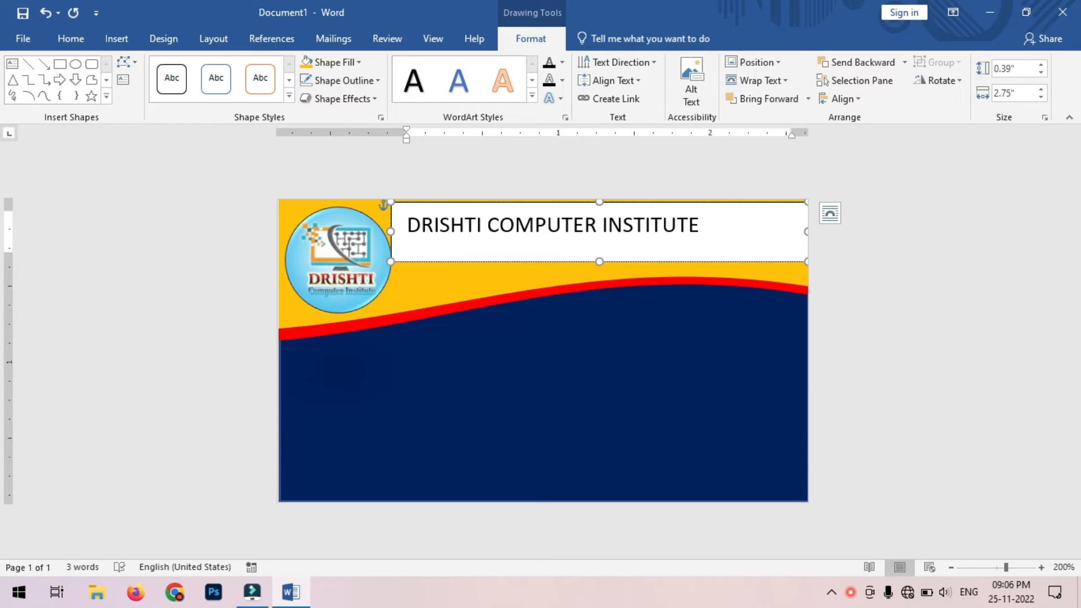
text(E)
key(ctrl+a)
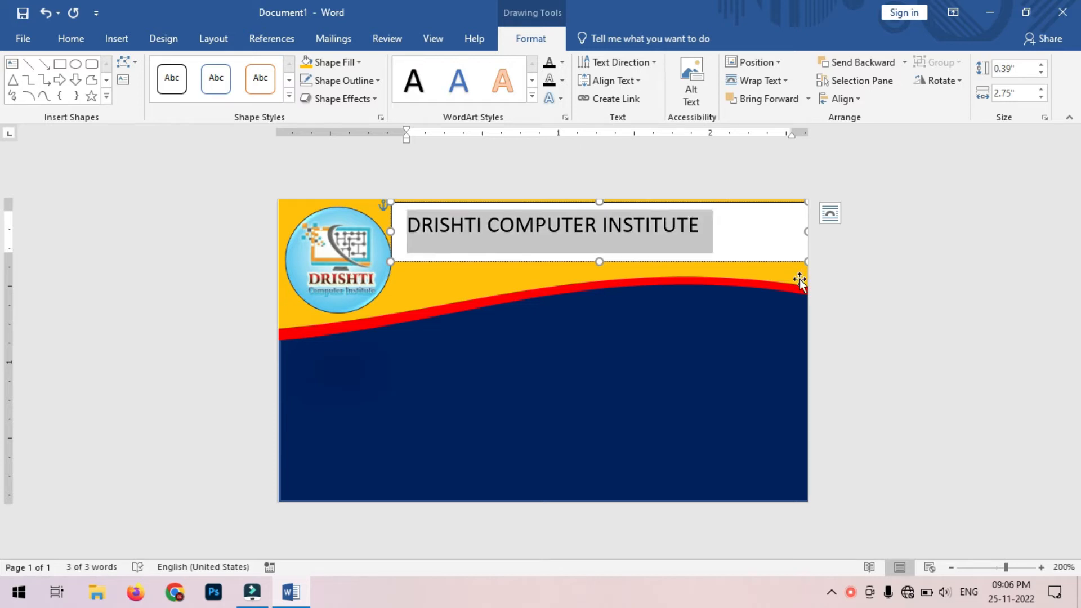
Step: Set the title to Algerian 14 pt, centred, and widen its box to fit one line
click(78, 40)
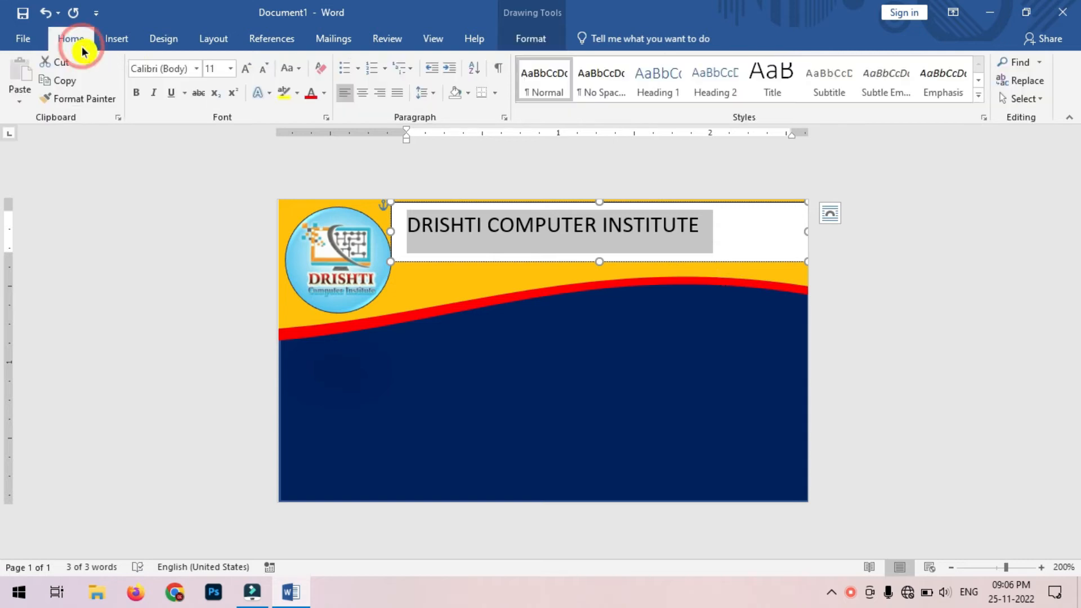
click(197, 68)
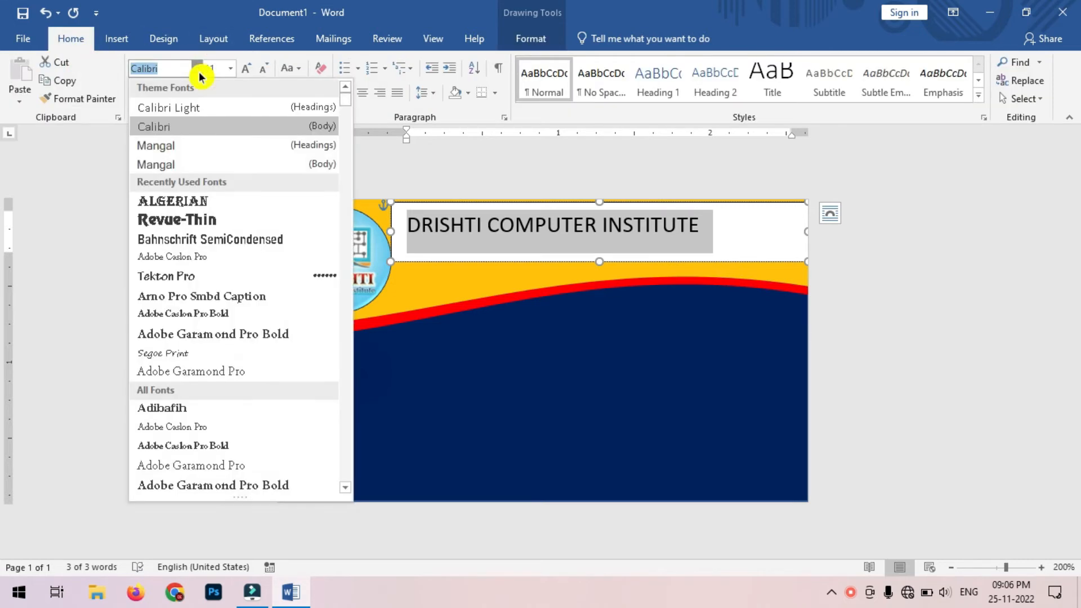
click(207, 210)
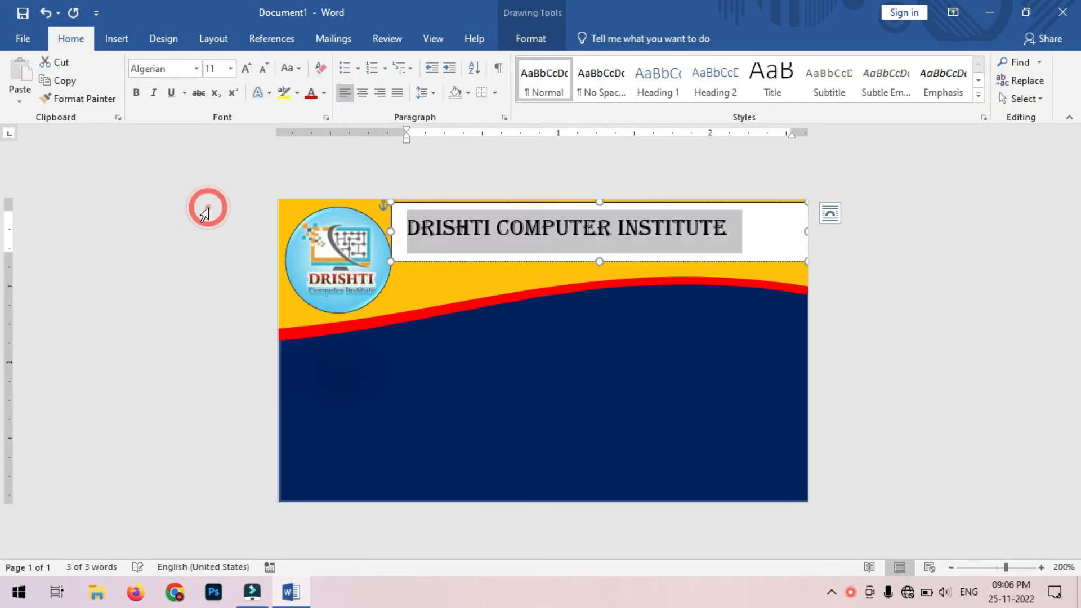
click(251, 70)
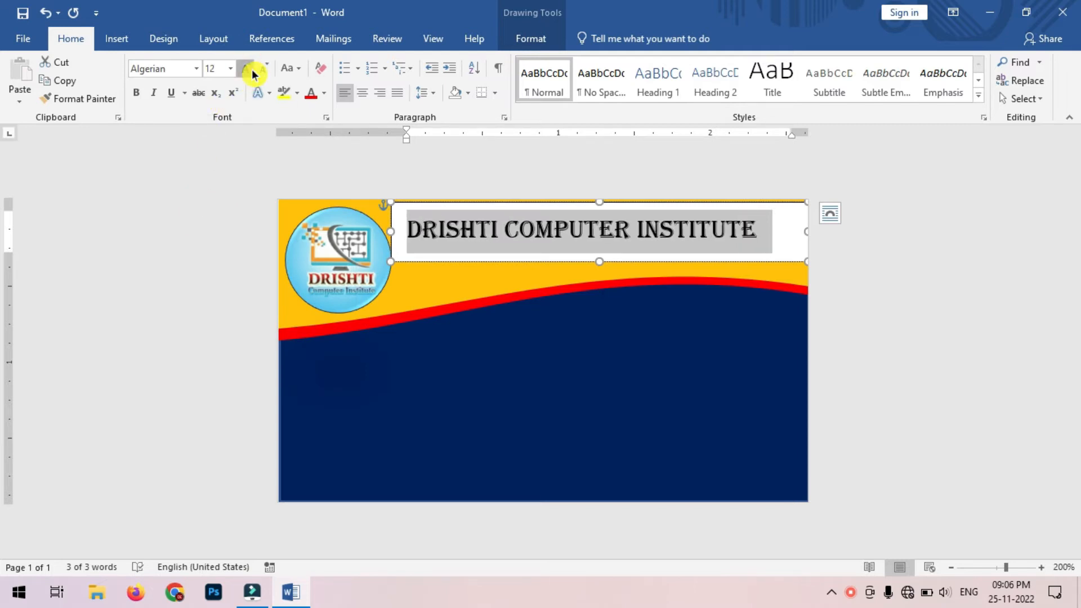
click(248, 69)
click(266, 70)
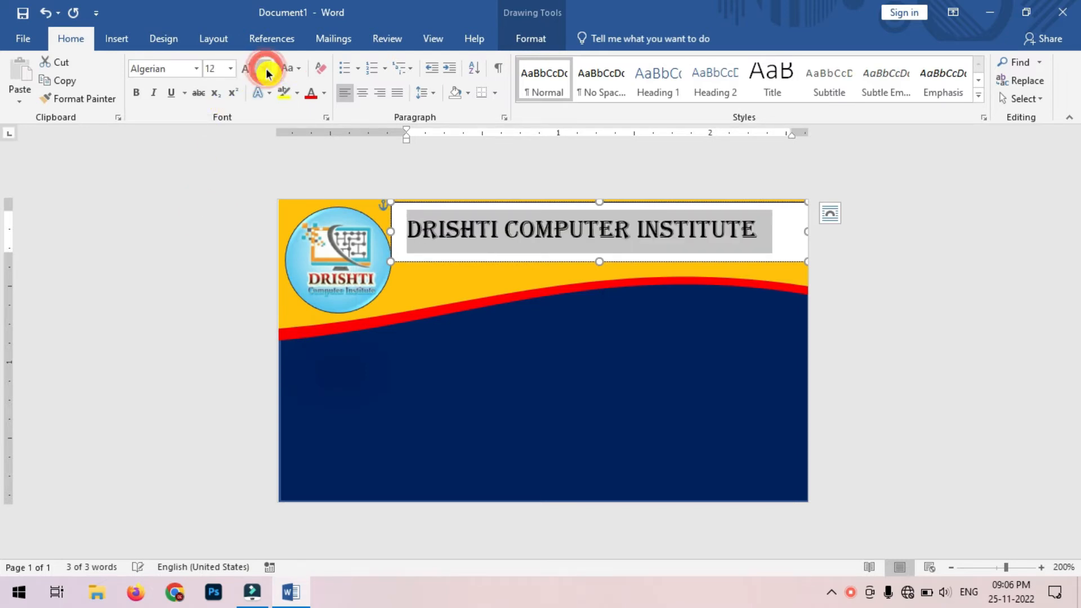
click(364, 94)
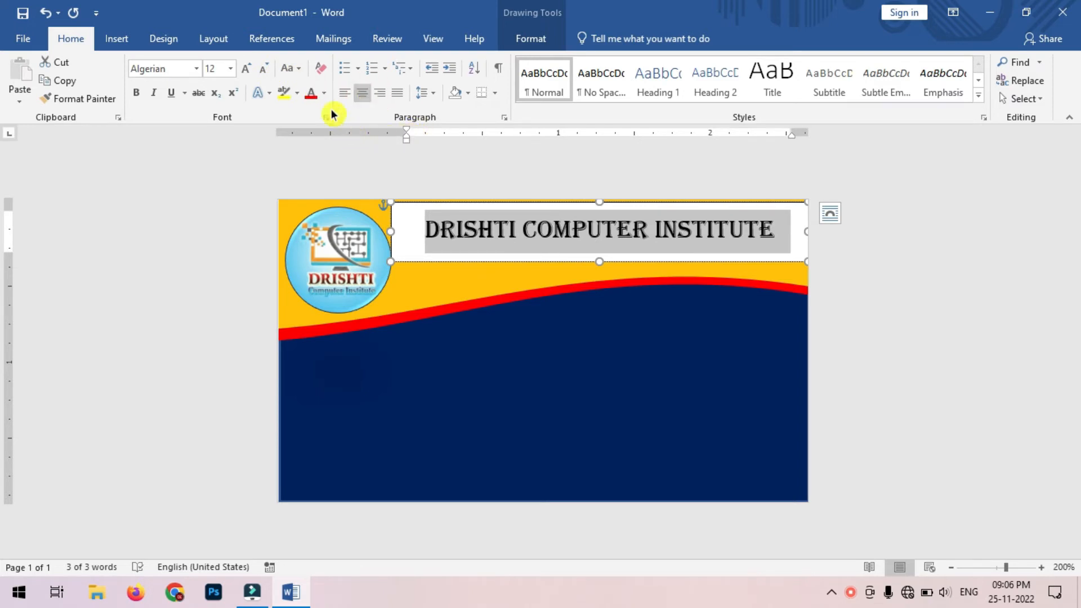
click(251, 73)
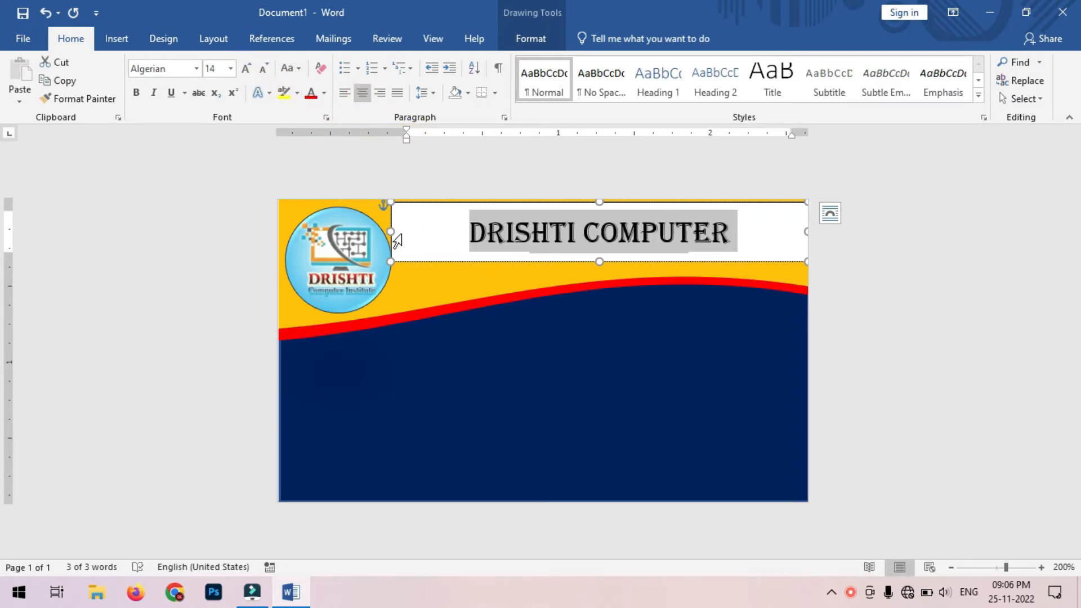
drag(810, 236, 838, 232)
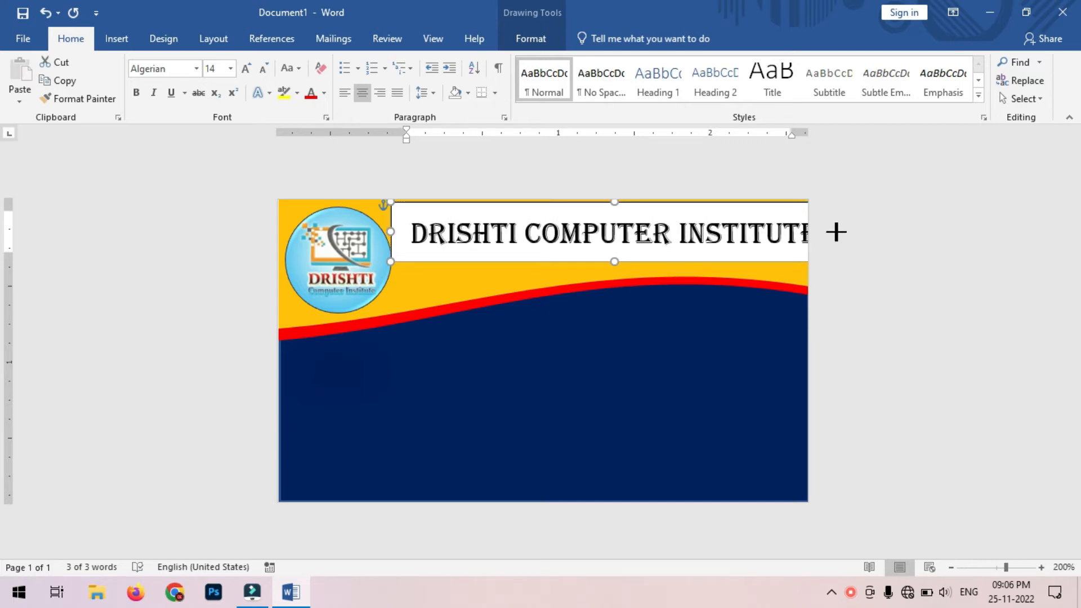
drag(707, 199, 695, 200)
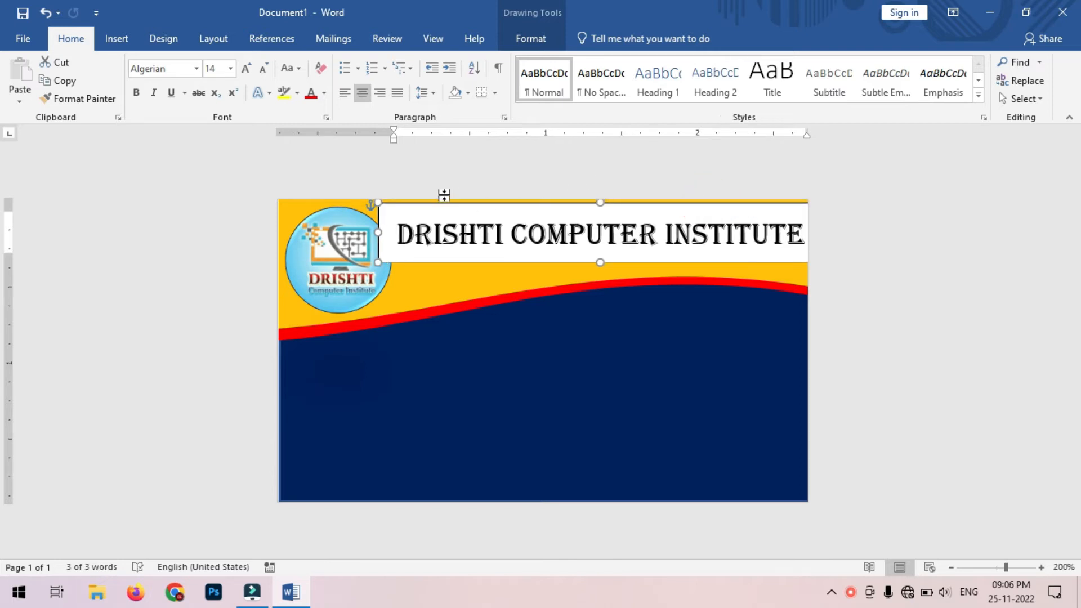
Step: Remove the title box's fill and outline
click(532, 42)
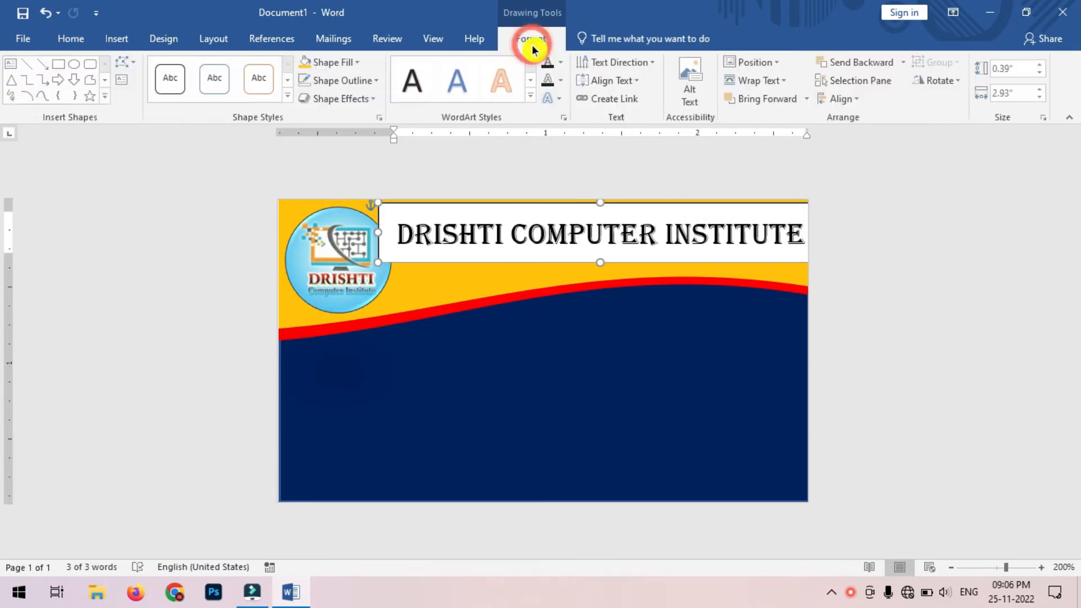
click(358, 62)
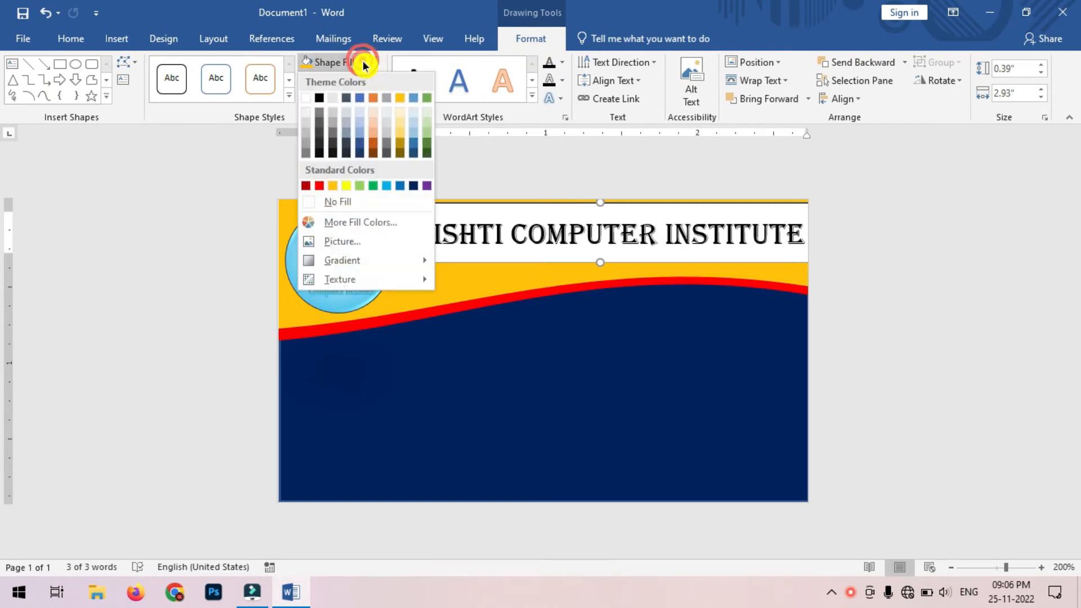
click(361, 202)
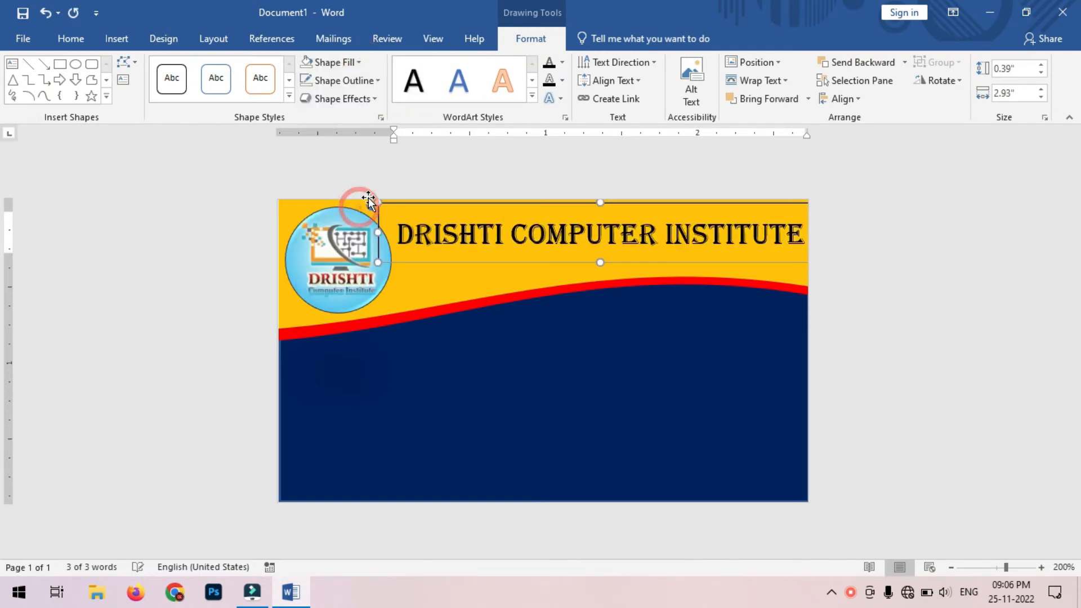
click(374, 82)
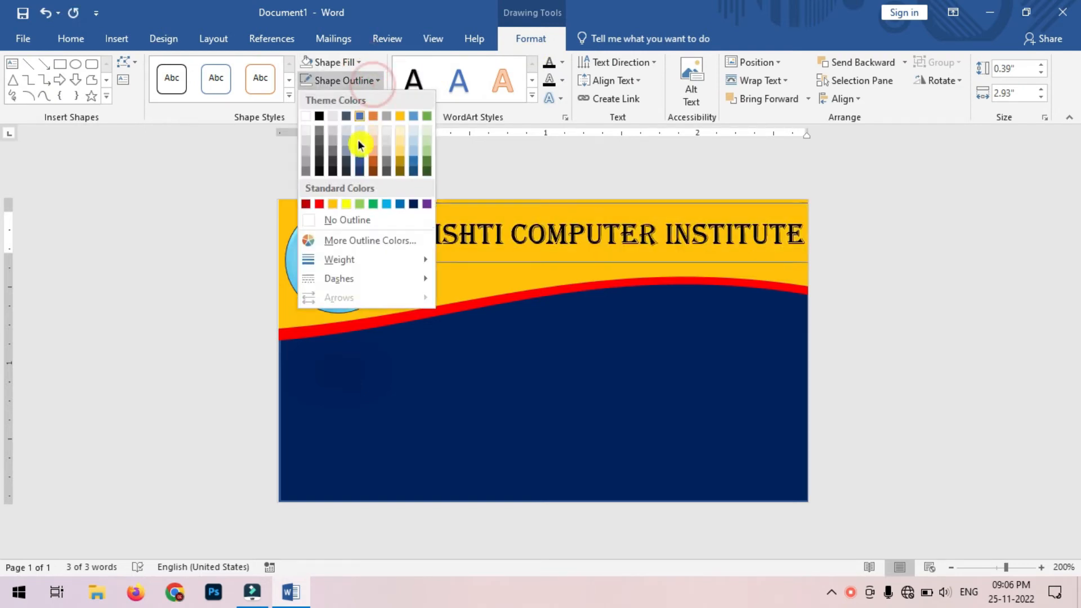
click(355, 220)
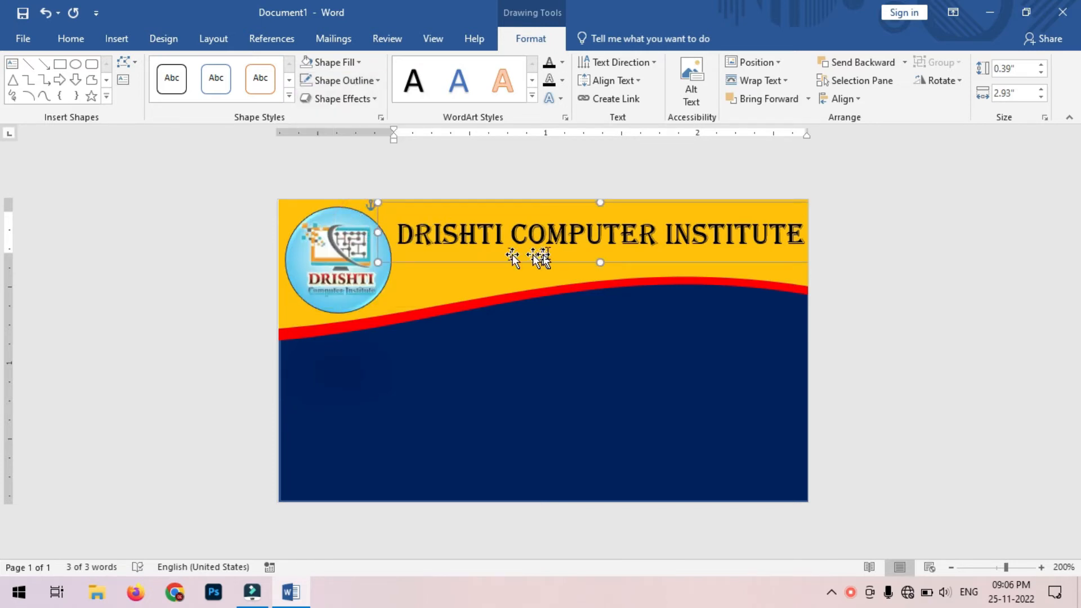
Step: Move the title box slightly higher on the yellow header
drag(633, 203, 627, 192)
click(624, 188)
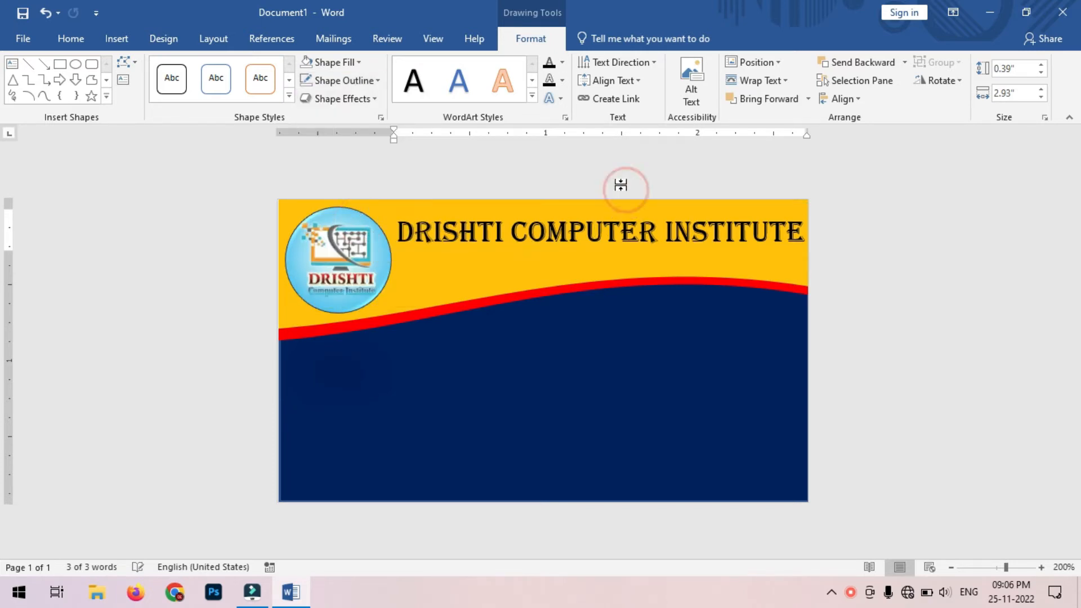
click(620, 225)
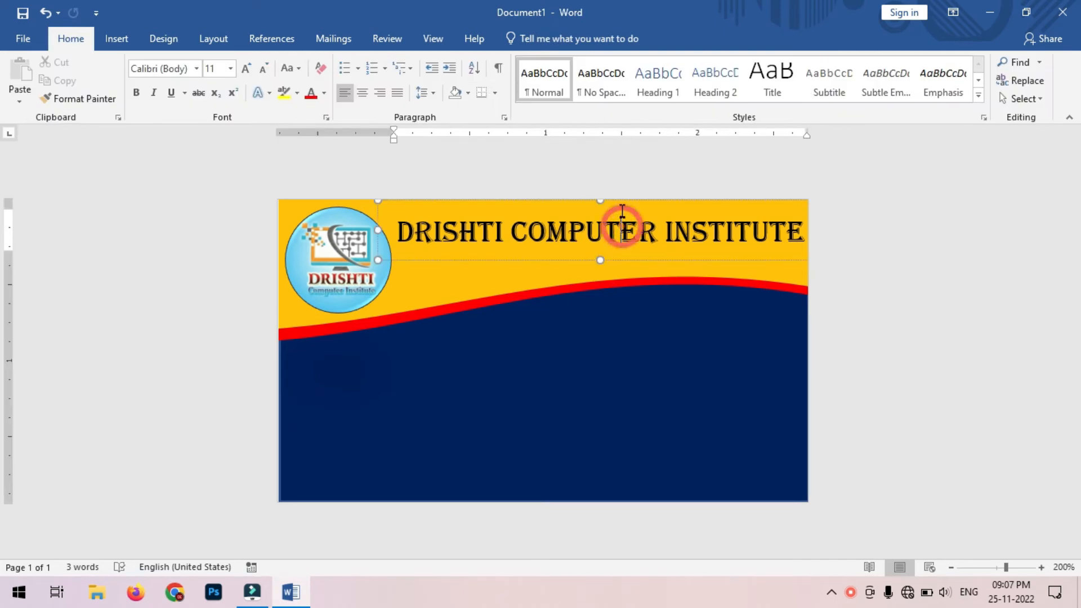
click(535, 194)
click(541, 203)
mouse_move(541, 204)
mouse_down()
mouse_move(539, 191)
mouse_move(532, 197)
mouse_up()
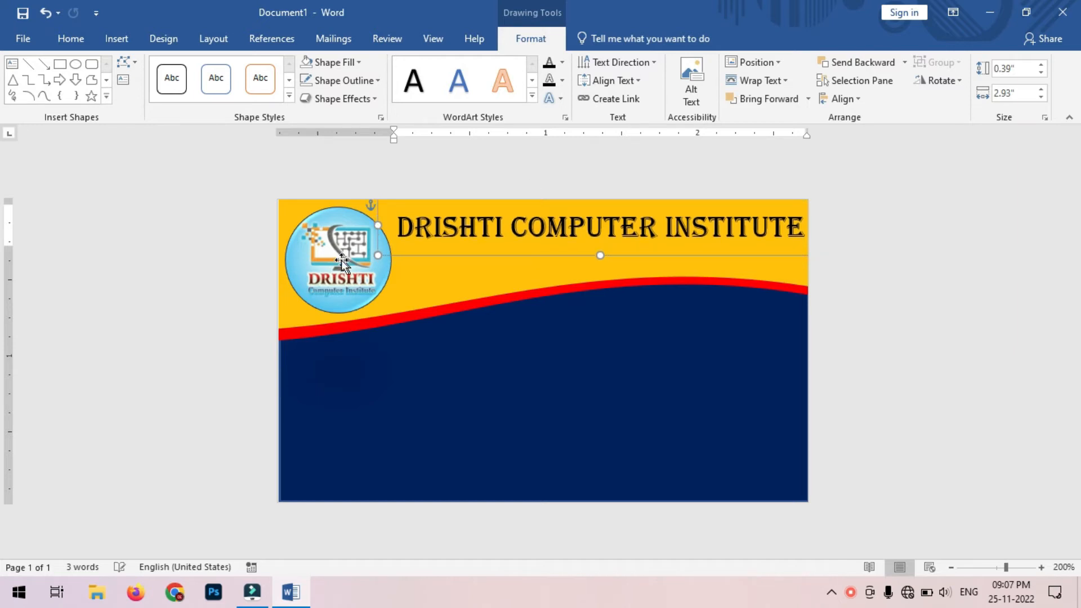
Step: Shrink the logo slightly and nudge it down and right beside the title
click(391, 309)
mouse_move(393, 310)
mouse_down()
mouse_move(386, 297)
mouse_move(385, 307)
mouse_up()
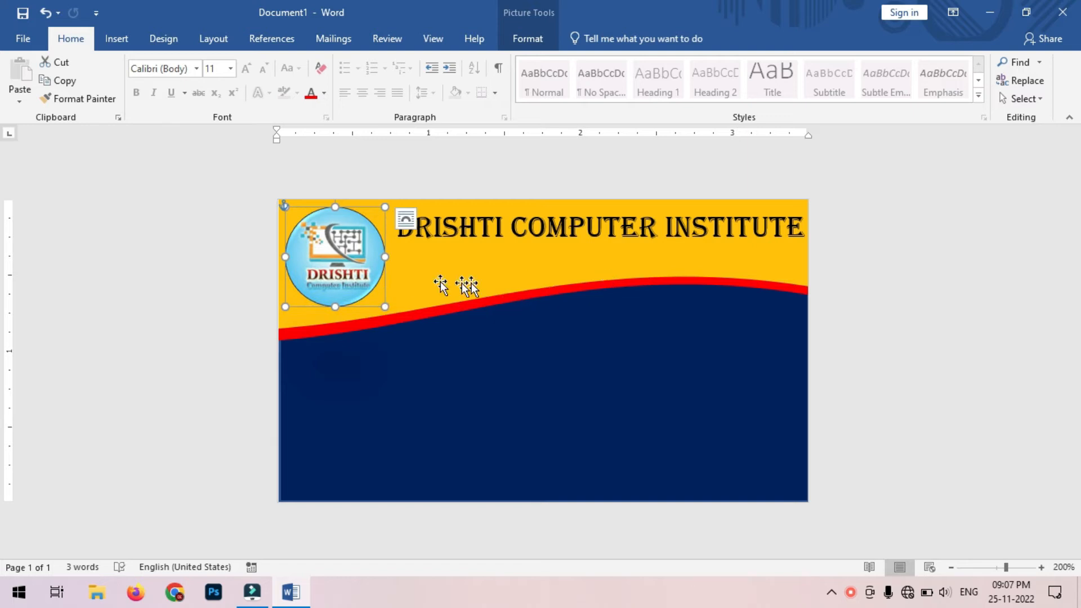
click(911, 287)
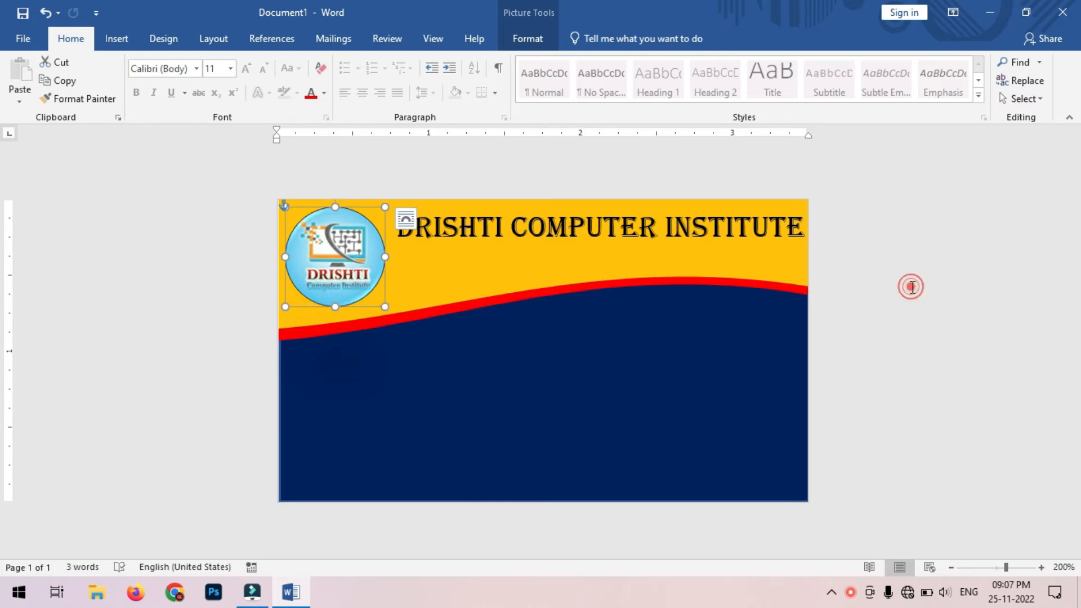
click(339, 256)
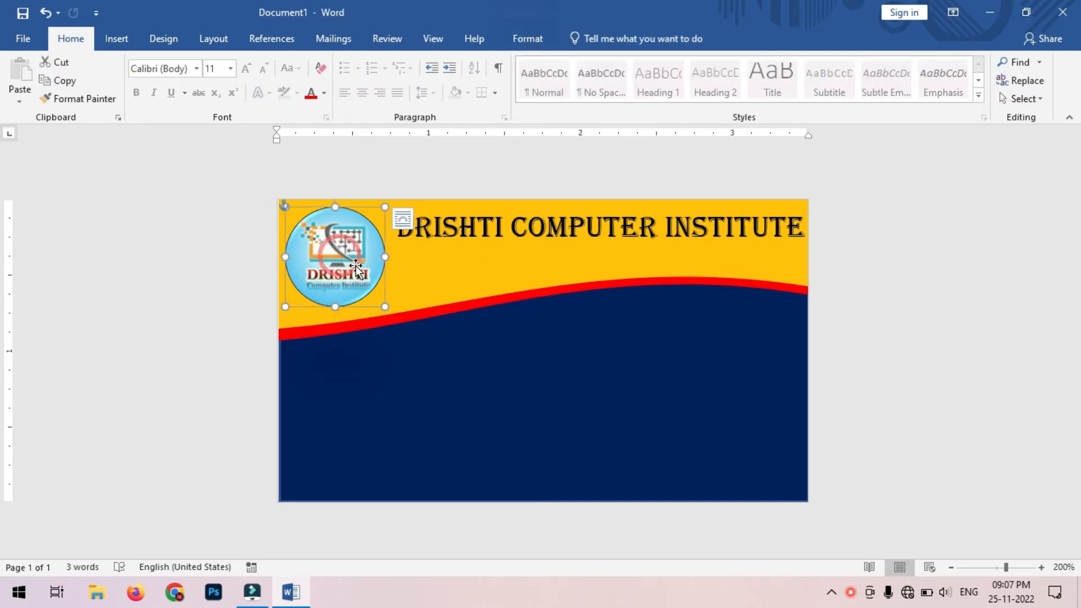
key(Down)
key(Down)
key(Down)
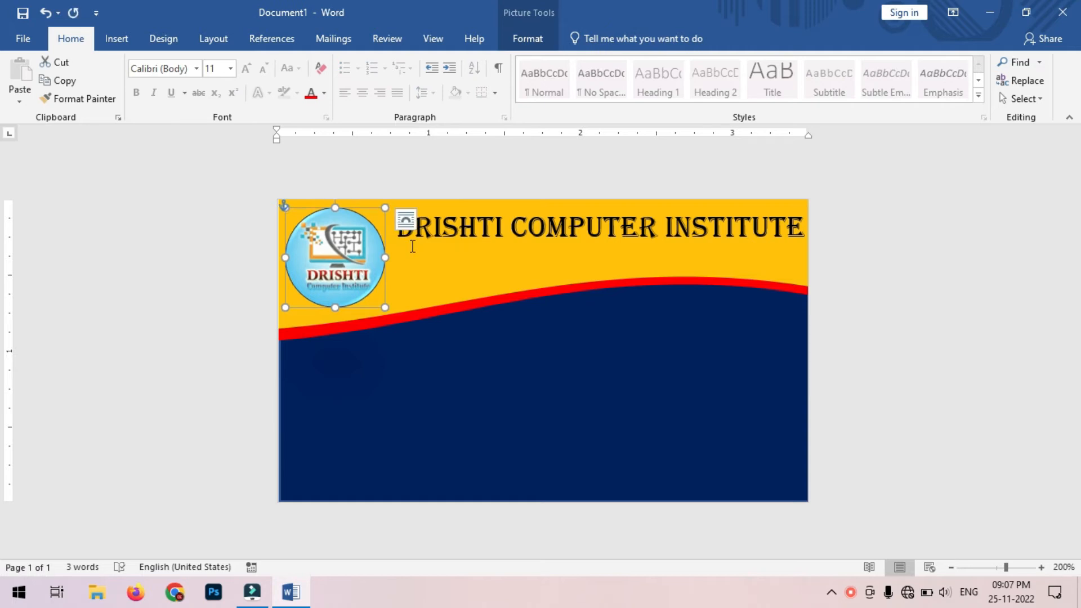
key(Right)
key(Down)
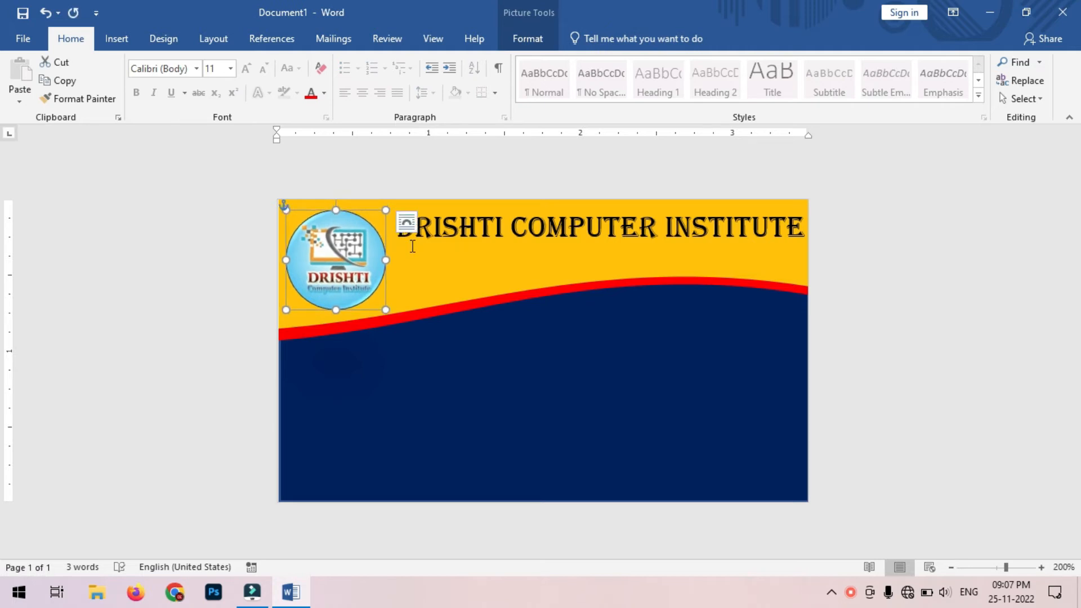
click(954, 232)
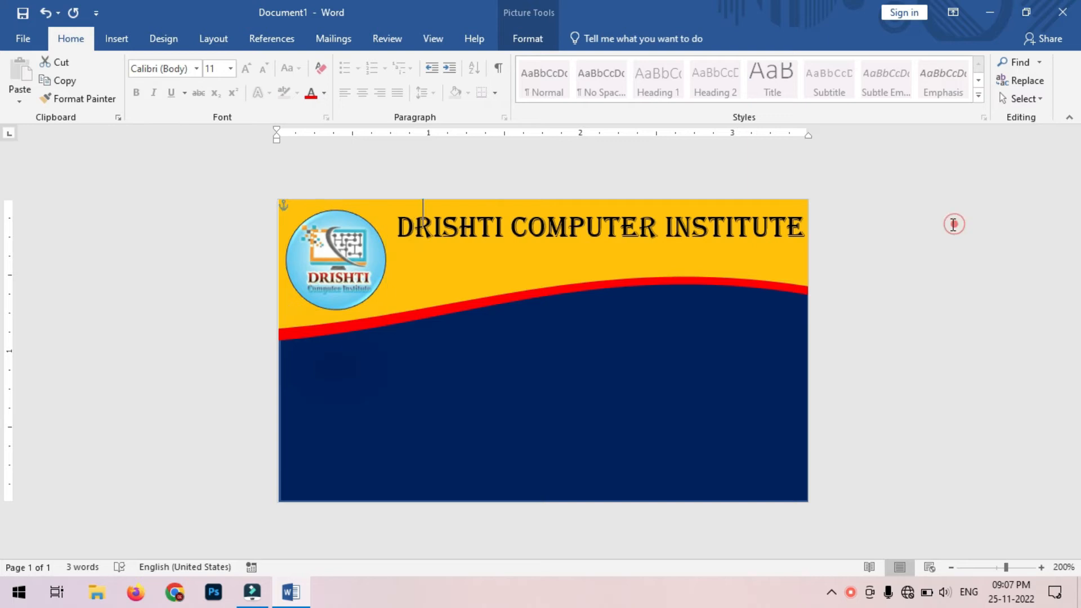
click(675, 236)
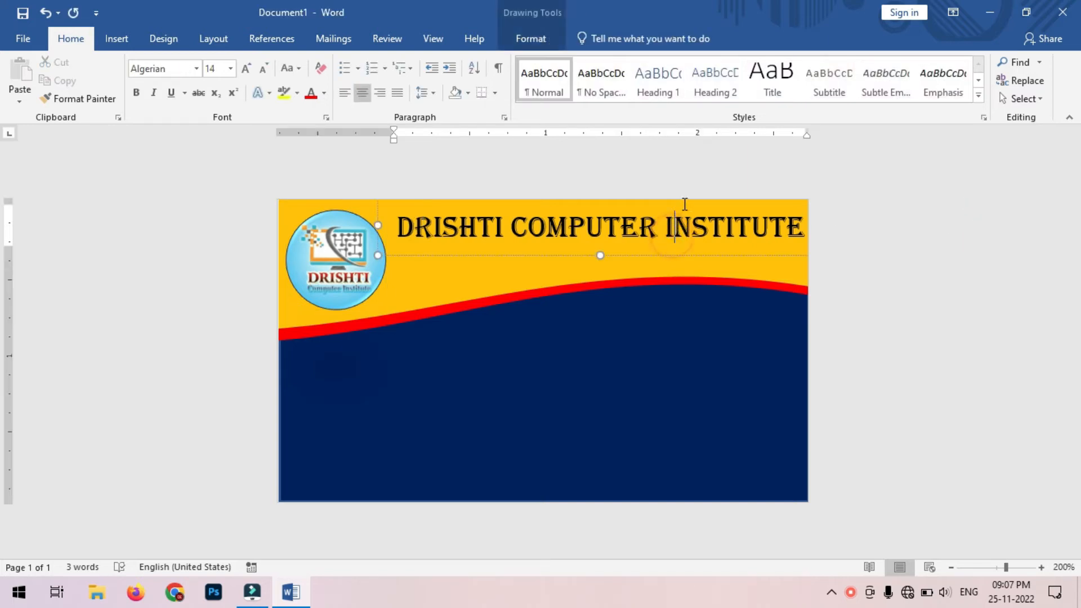
click(684, 251)
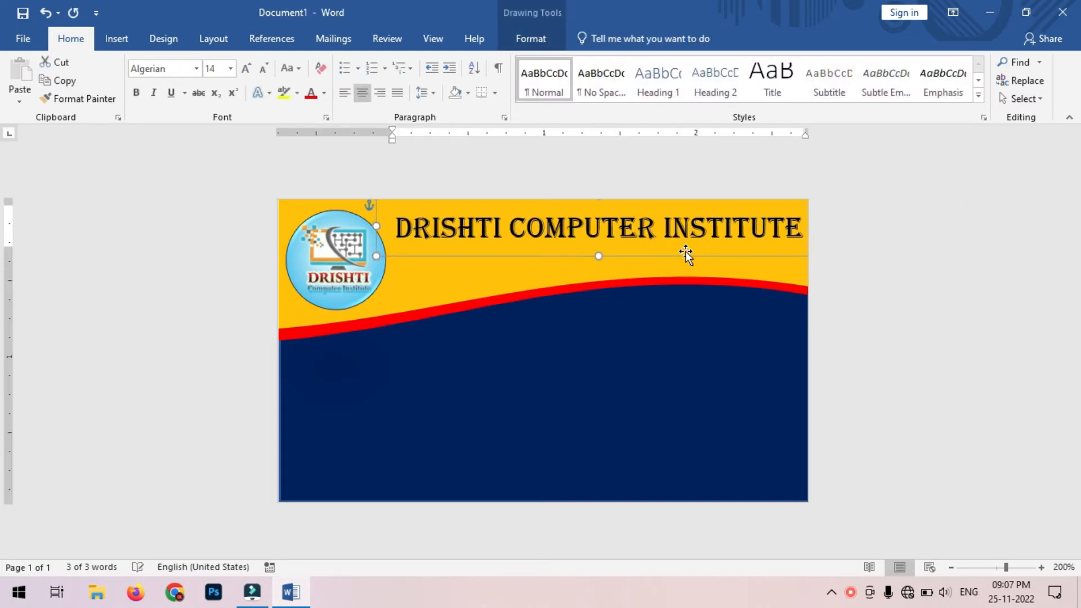
click(870, 267)
Step: Draw a slim text box below the title and make it slightly taller
click(109, 40)
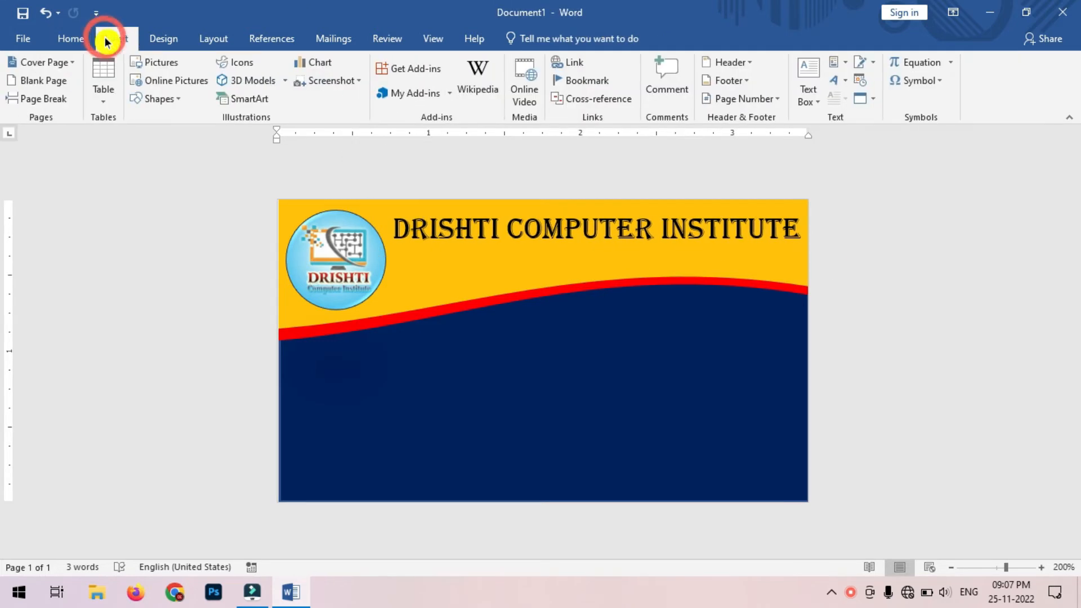
click(179, 105)
click(143, 137)
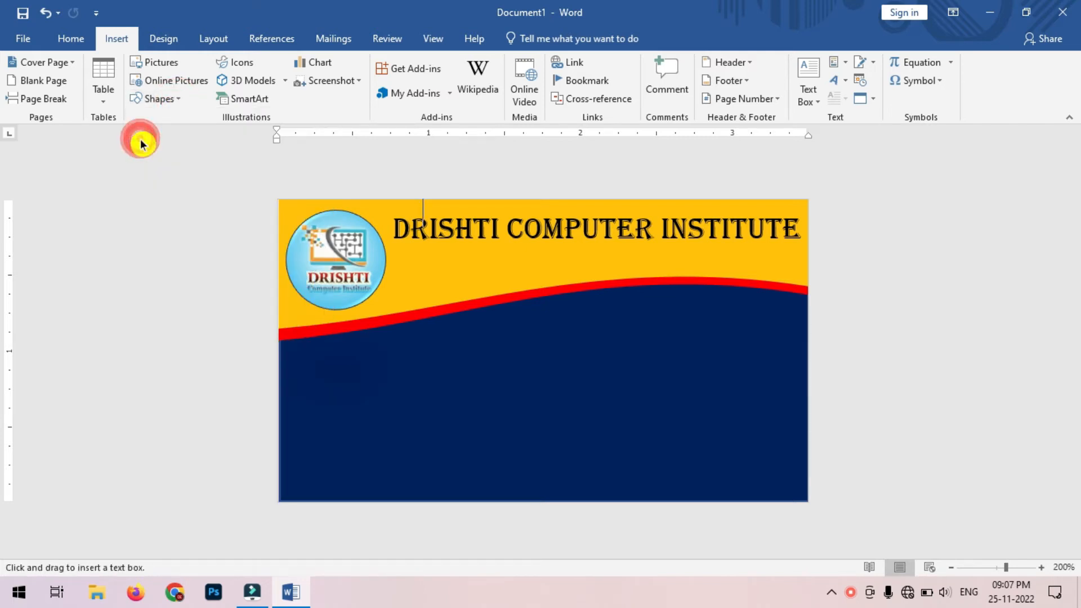
mouse_move(398, 248)
mouse_down()
mouse_move(591, 285)
mouse_move(796, 269)
mouse_up()
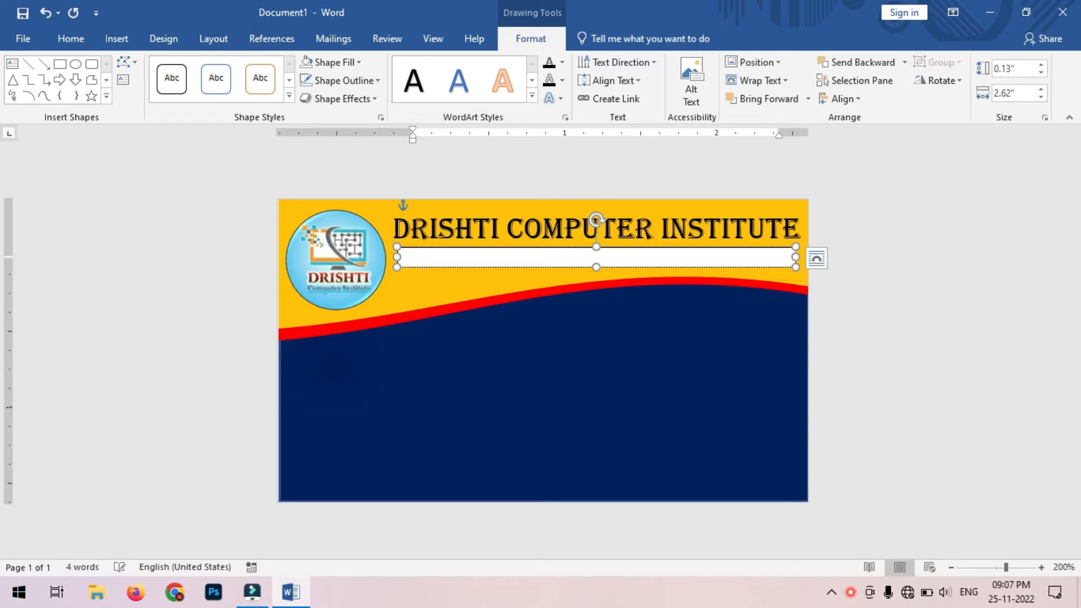
drag(596, 267, 594, 278)
Step: Type the institute's street address and phone number in the box and select the line
text(M)
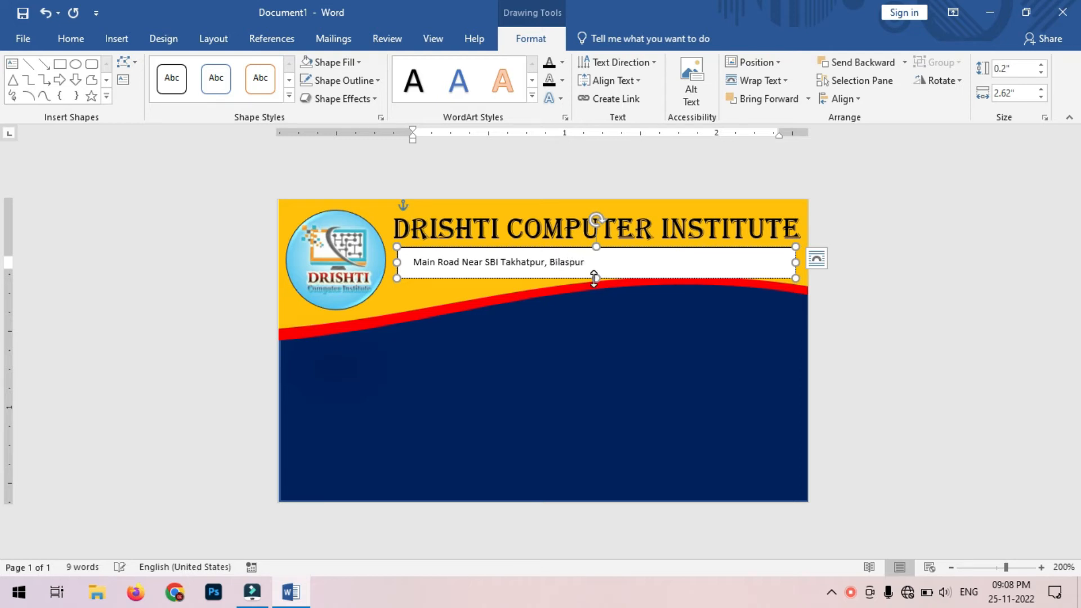
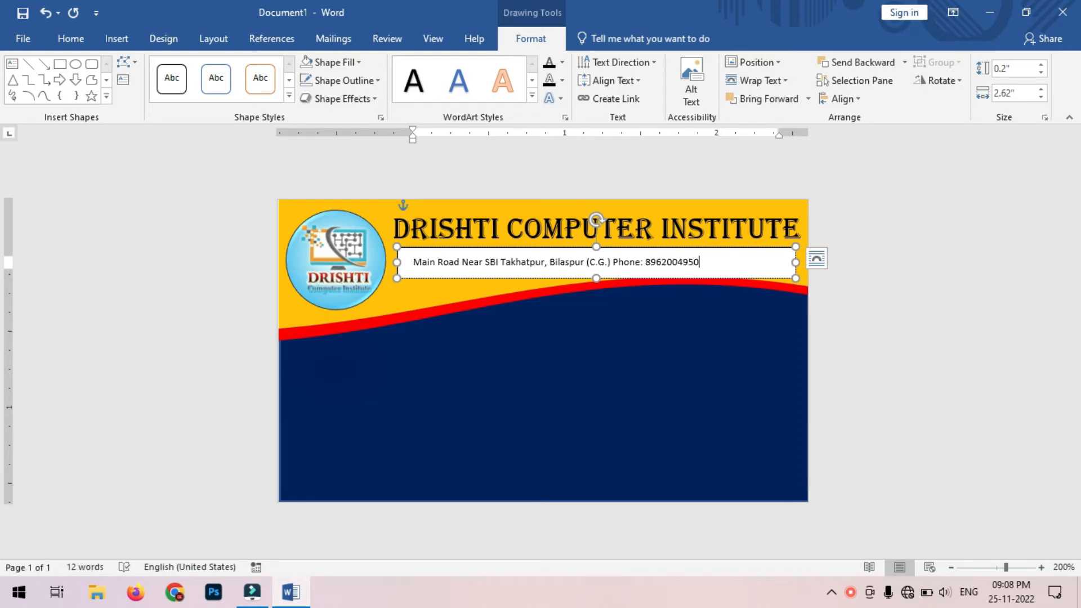
key(ctrl+a)
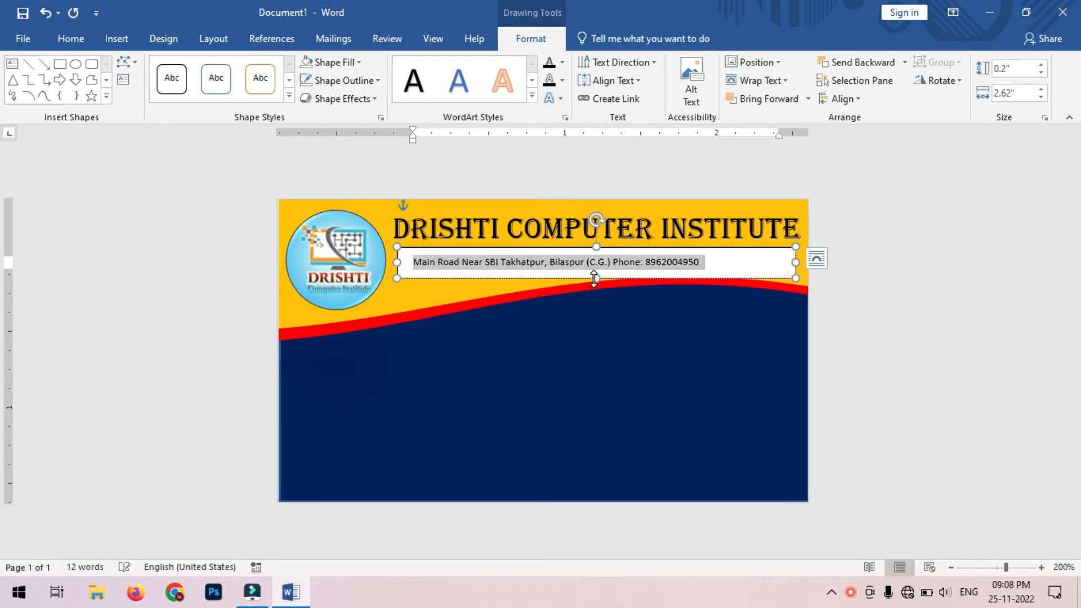
Step: Format the address line as 6 pt Adobe Caslon Pro, centered in its box
click(71, 39)
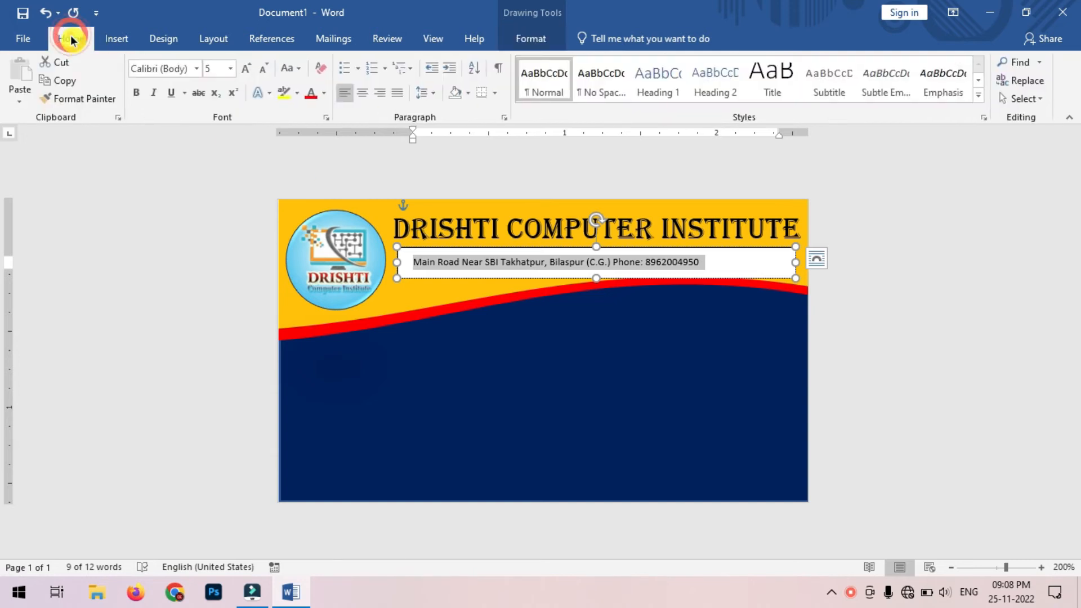
click(246, 70)
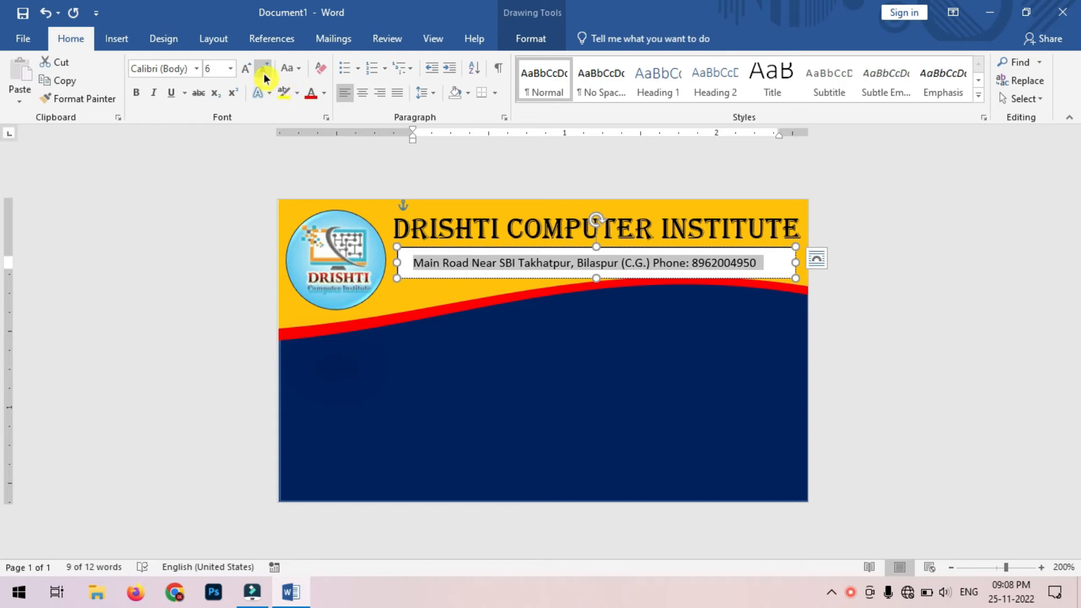
click(251, 70)
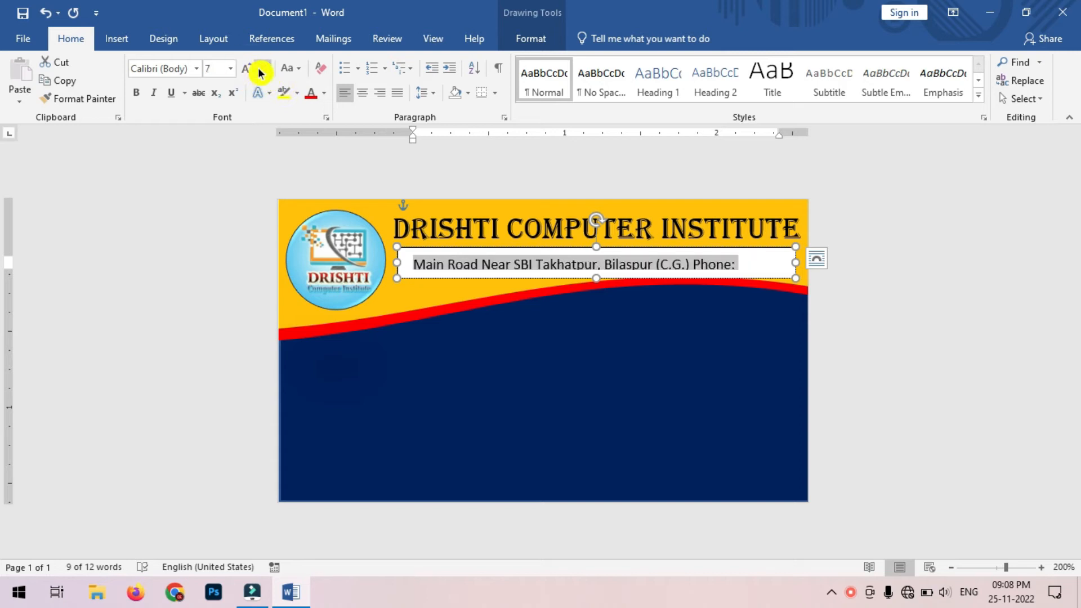
click(265, 69)
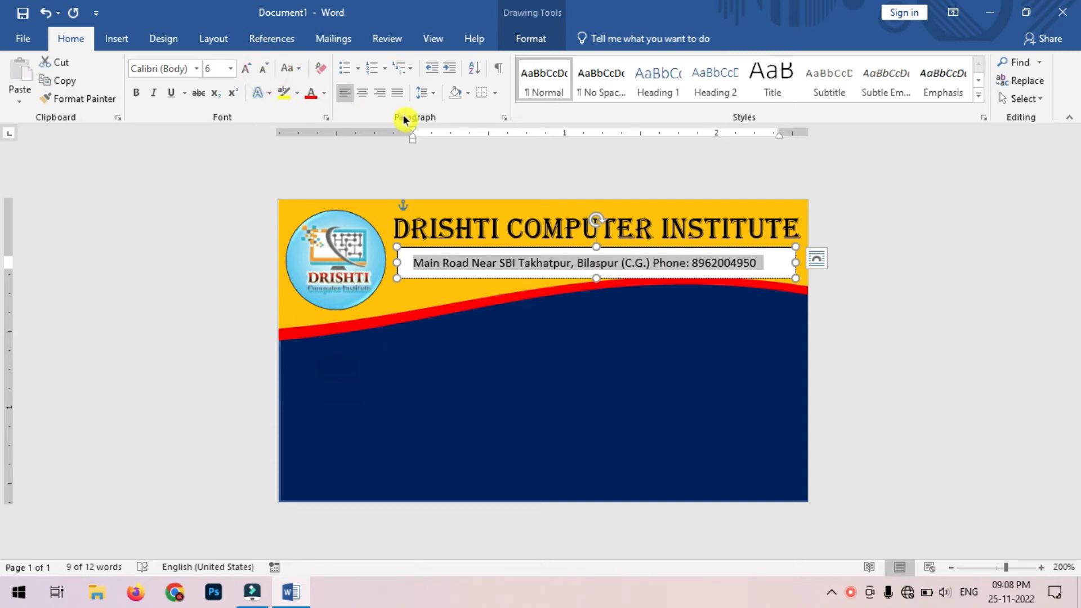
click(363, 95)
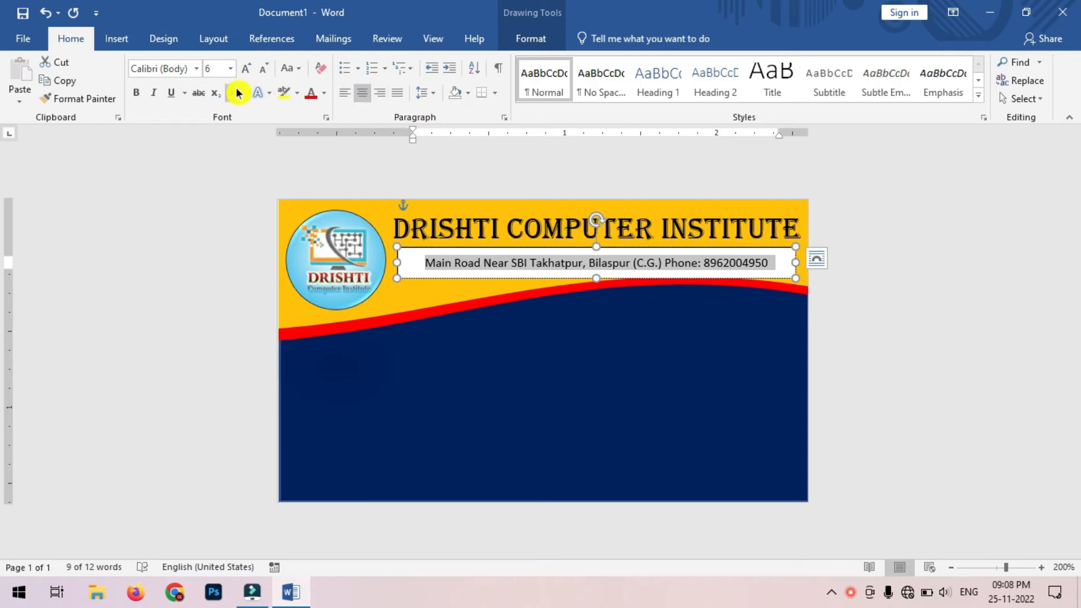
click(196, 69)
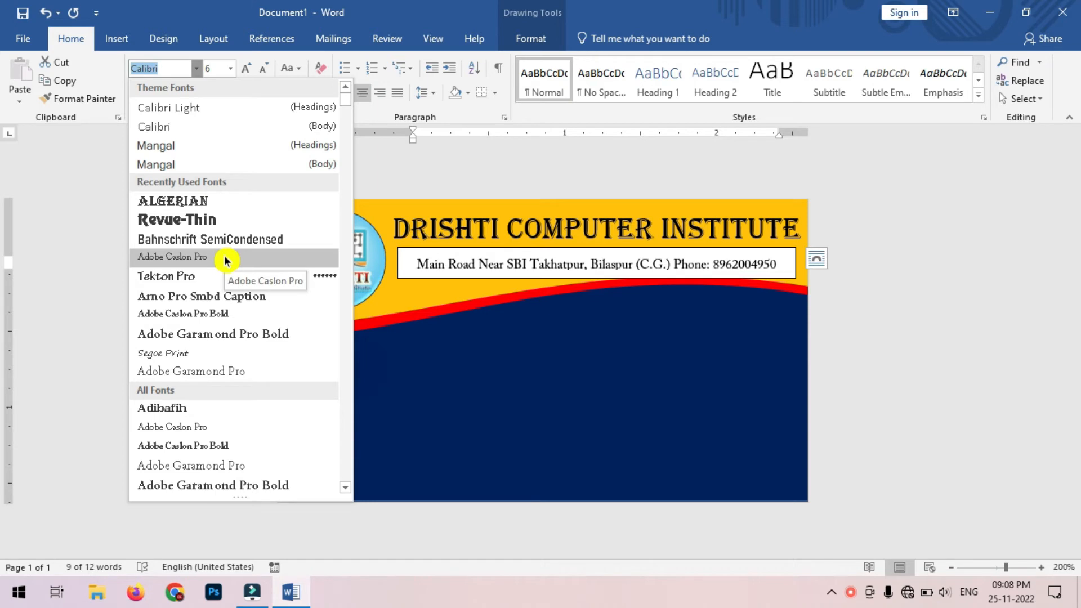
click(225, 261)
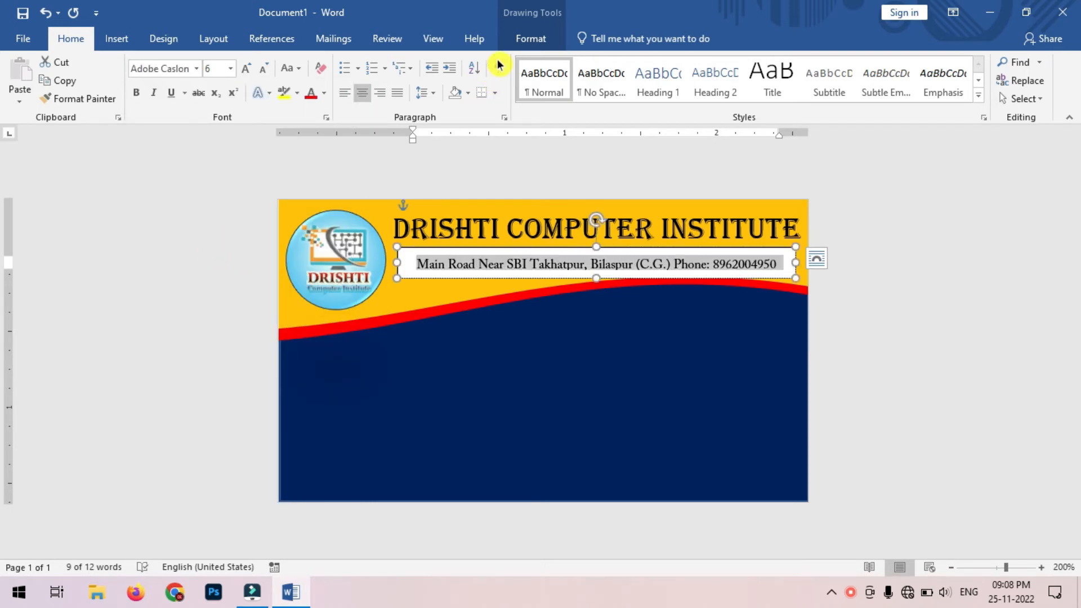
click(529, 39)
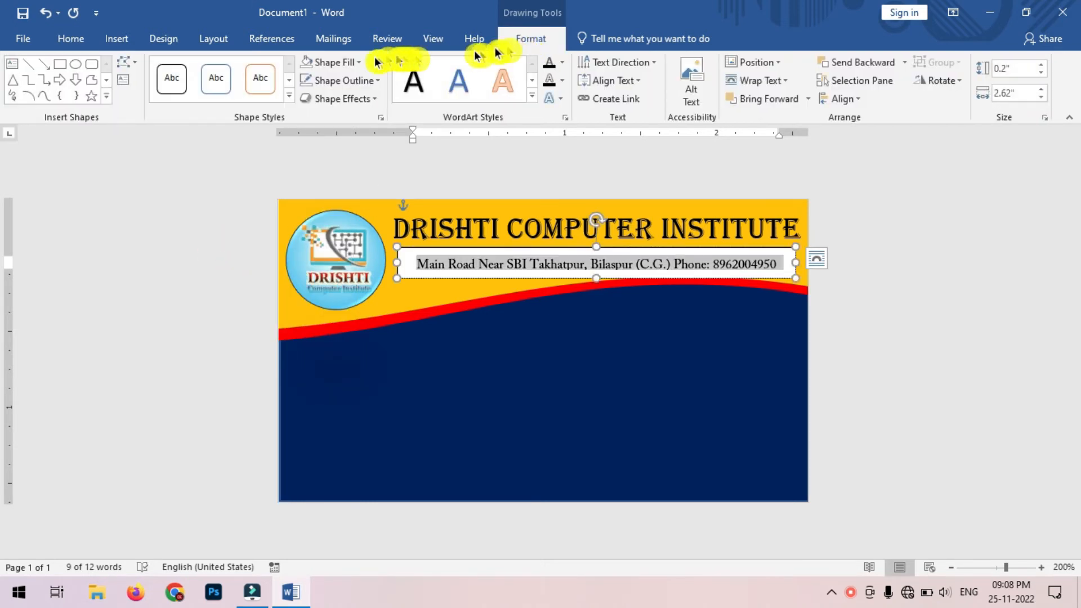
Step: Give the address box No Fill and No Outline
click(357, 62)
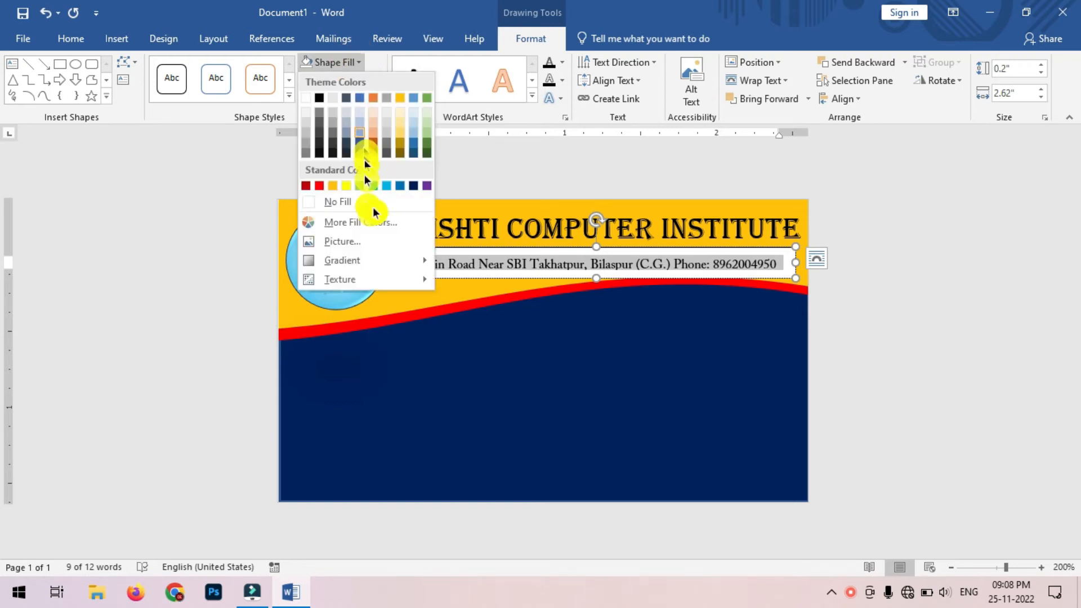
click(400, 204)
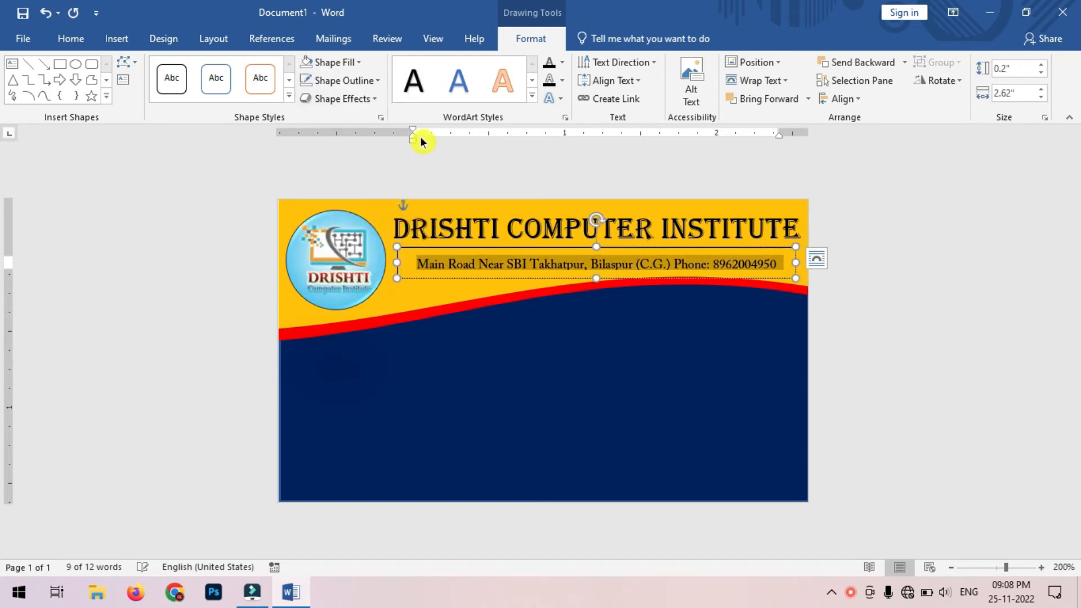
click(366, 82)
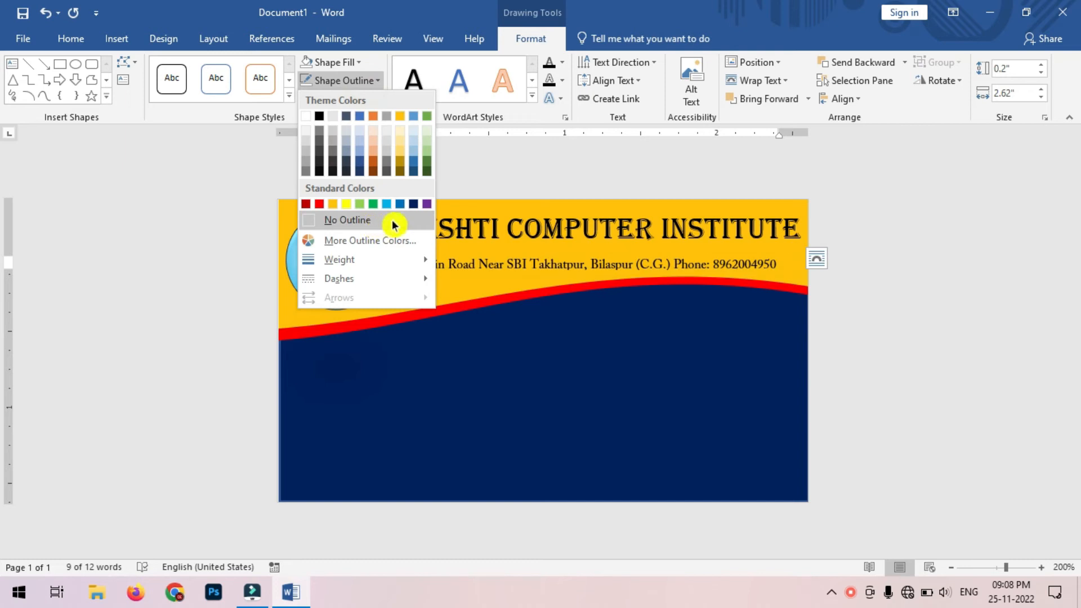
click(393, 221)
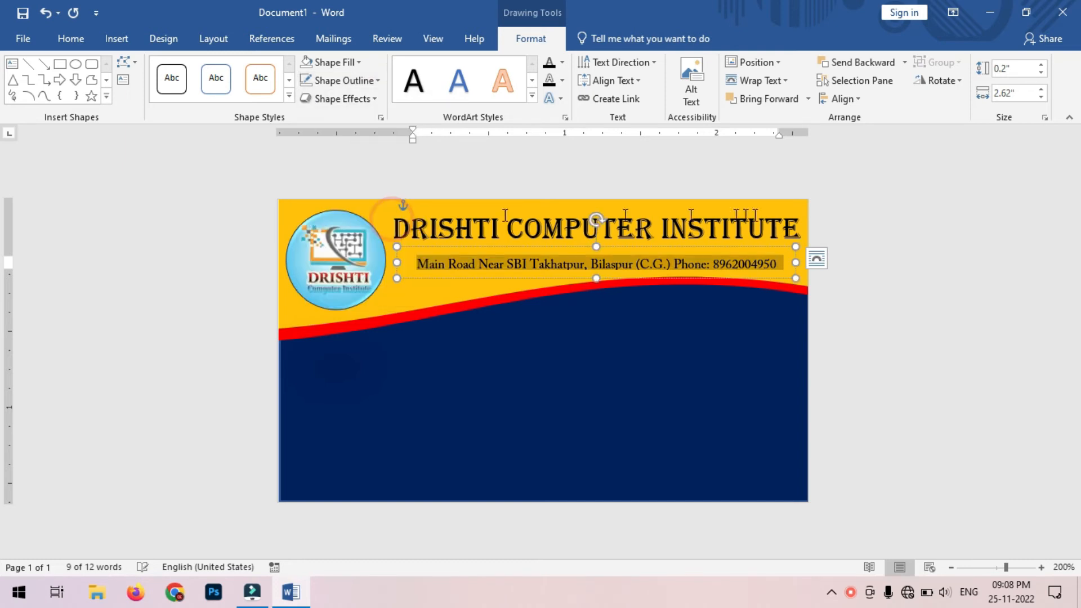
Step: Nudge the address box up twice so it sits just beneath the title
click(874, 251)
click(699, 246)
click(698, 245)
key(Up)
key(Up)
key(Up)
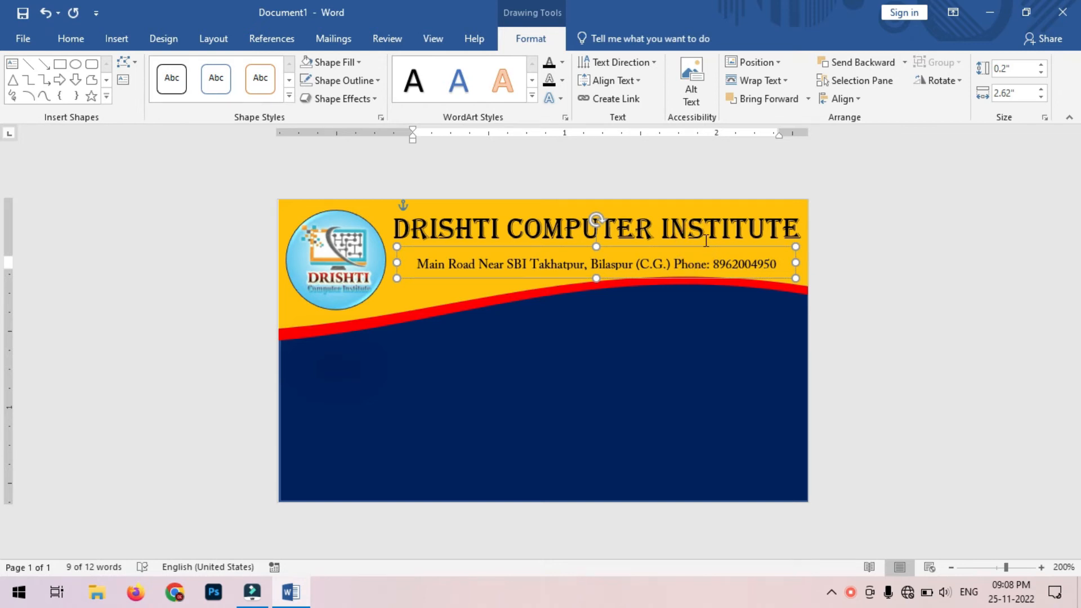
key(Up)
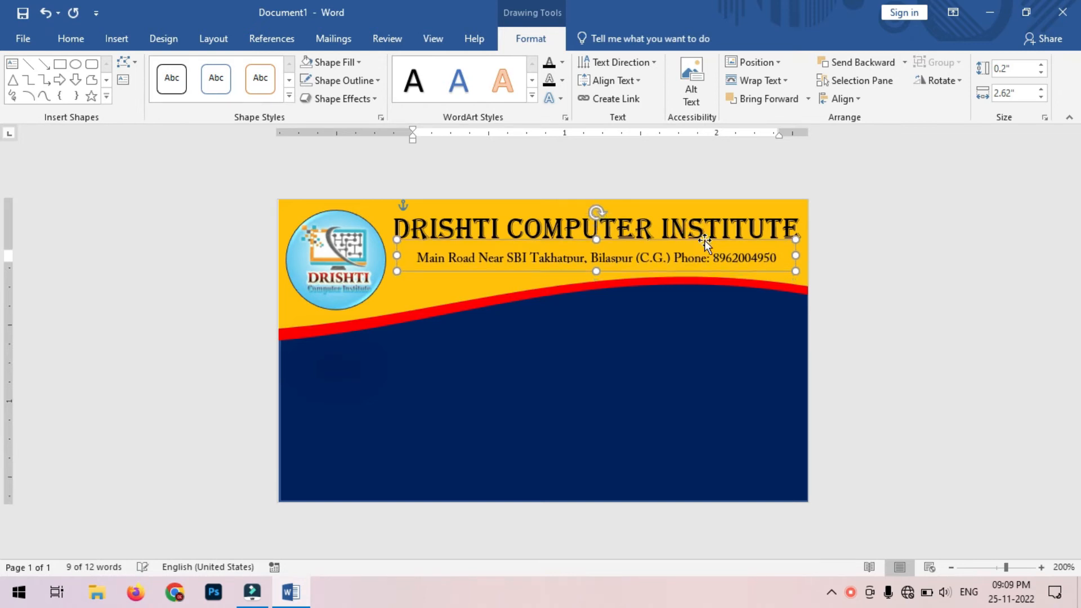
click(936, 313)
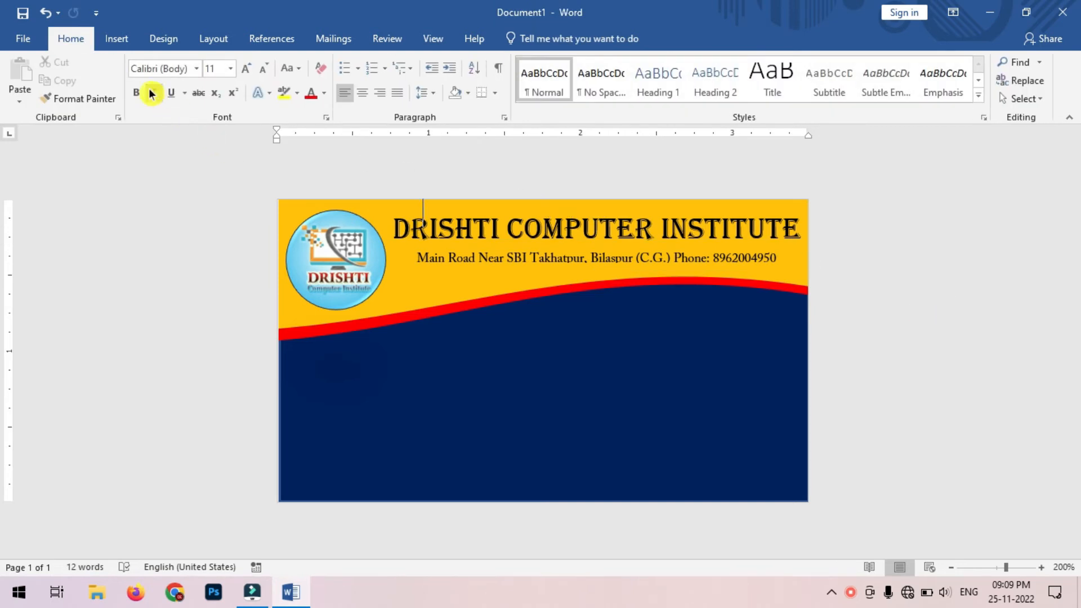
Step: Draw a large text box on the lower-left navy area of the card
click(119, 41)
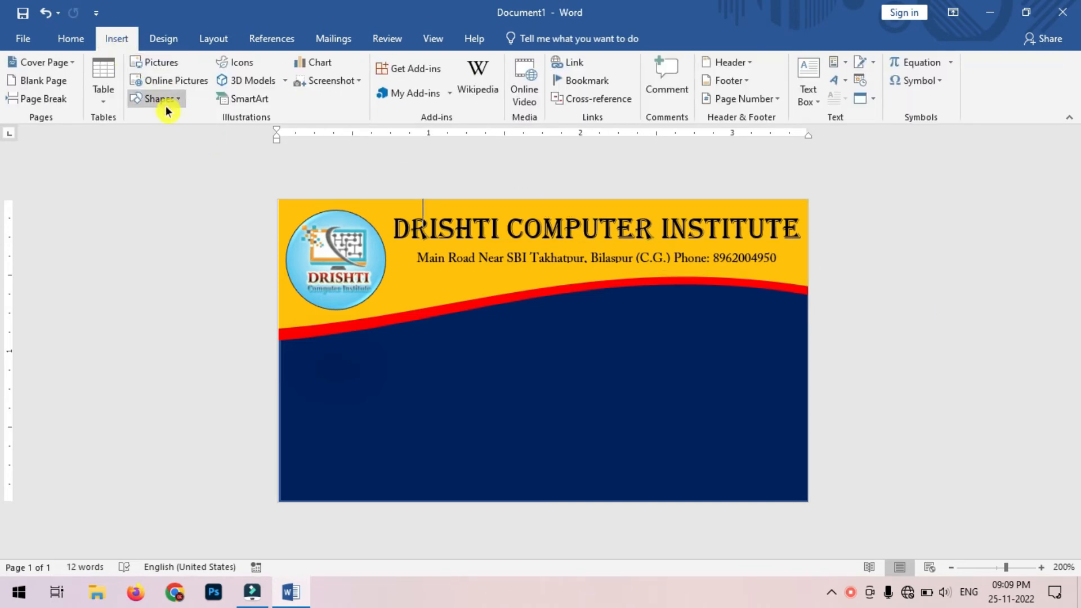
click(183, 103)
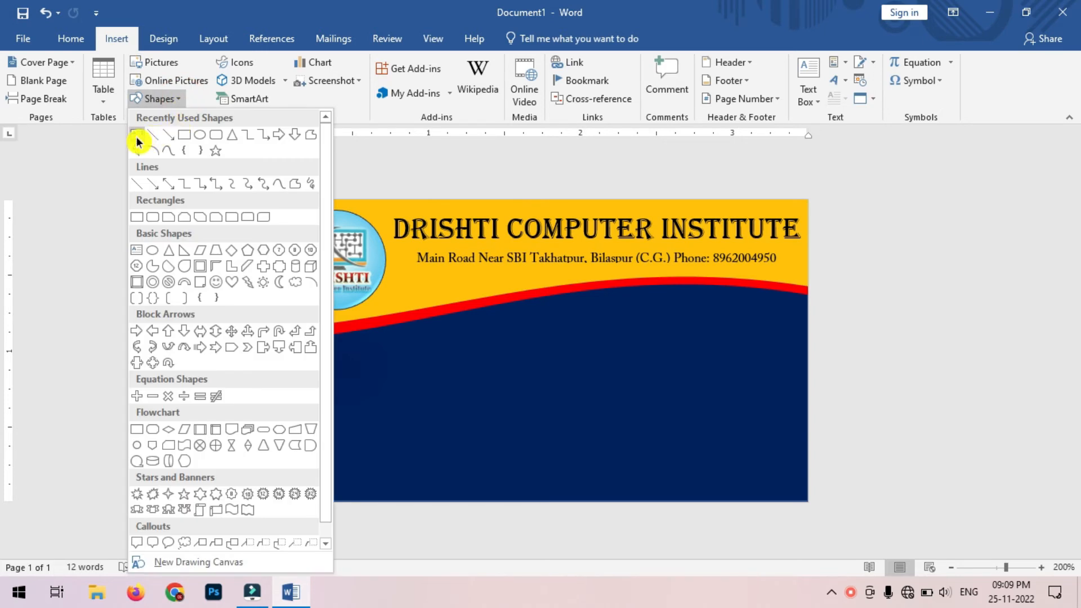
click(136, 136)
mouse_move(301, 349)
mouse_down()
mouse_move(451, 471)
mouse_move(618, 488)
mouse_up()
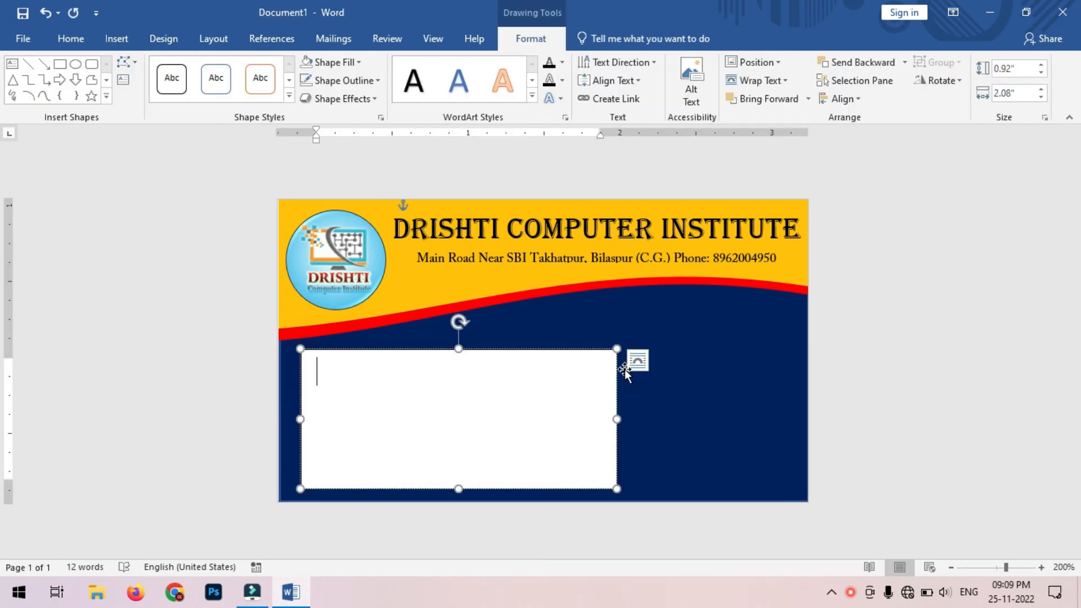
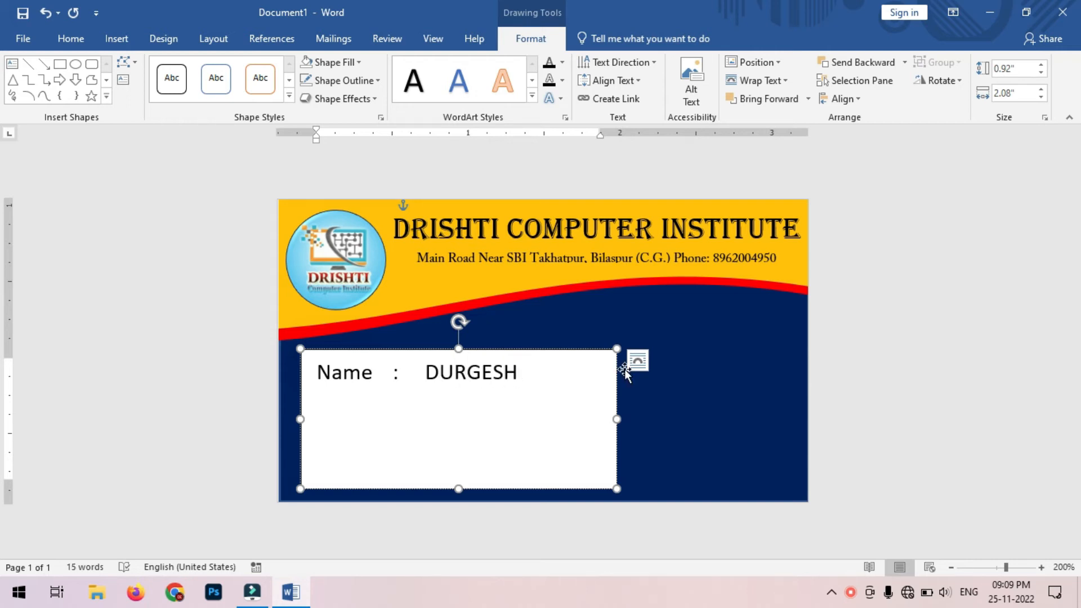
Step: Enter Name, Course (MBA-I) and Phone lines with the student's name and phone number
key(Return)
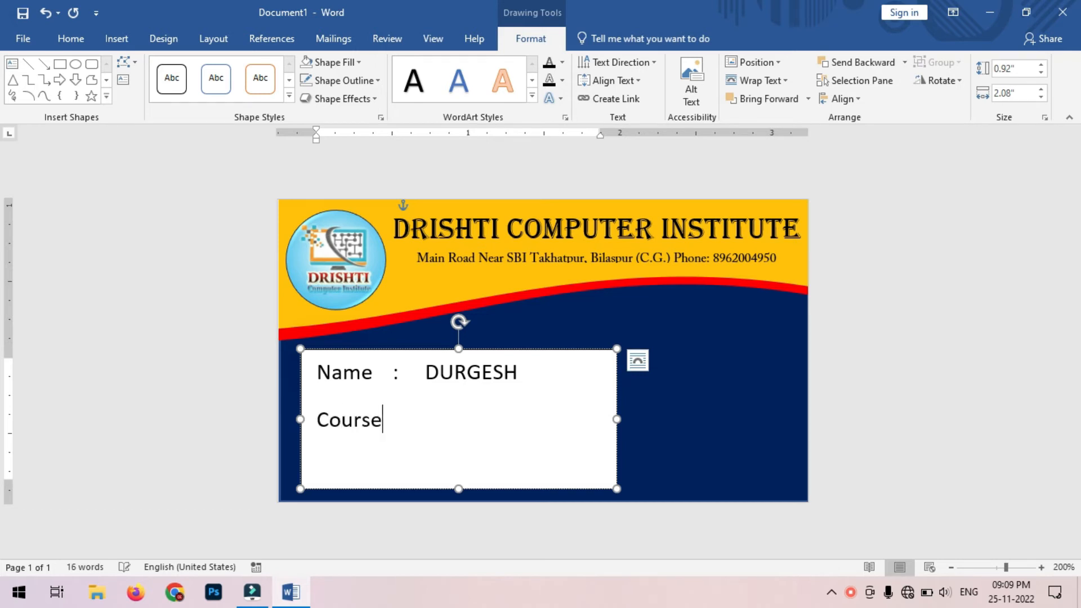
key(Tab)
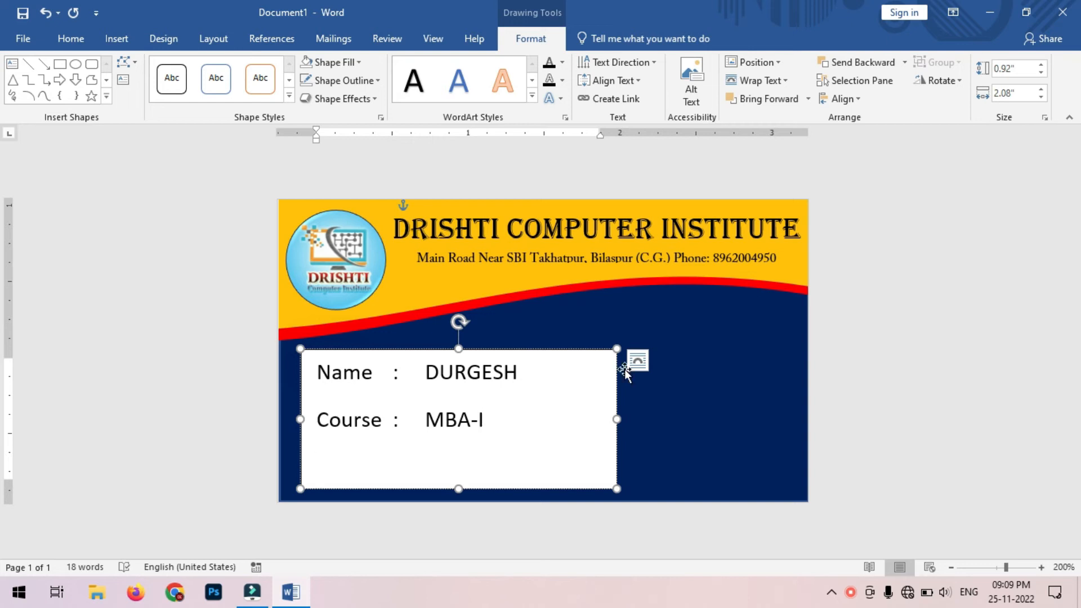
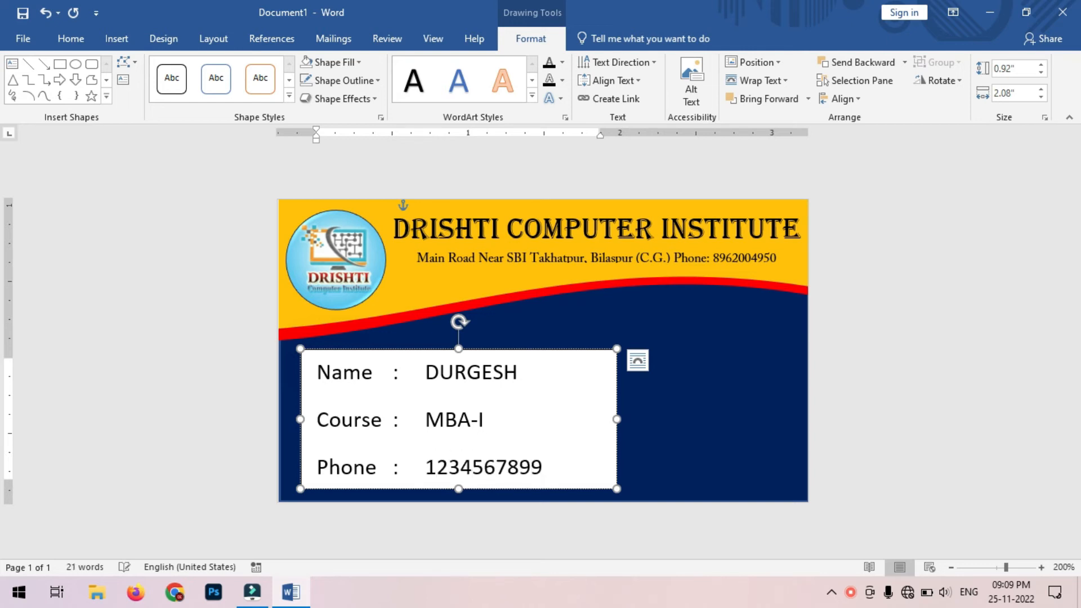
click(638, 361)
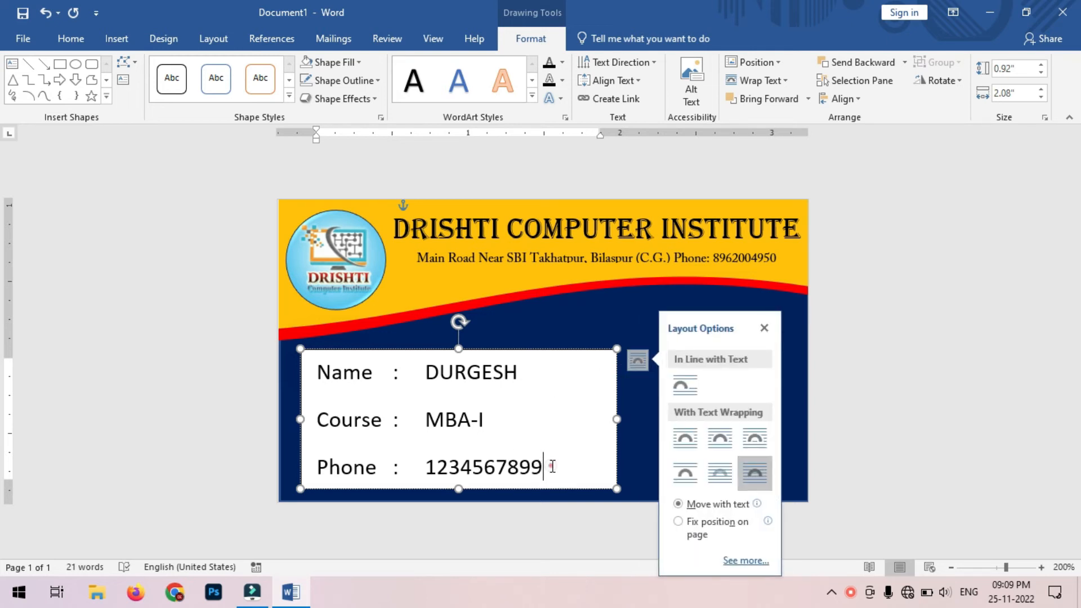
Step: Remove the space after each paragraph in the detail lines
click(764, 328)
drag(567, 460, 266, 381)
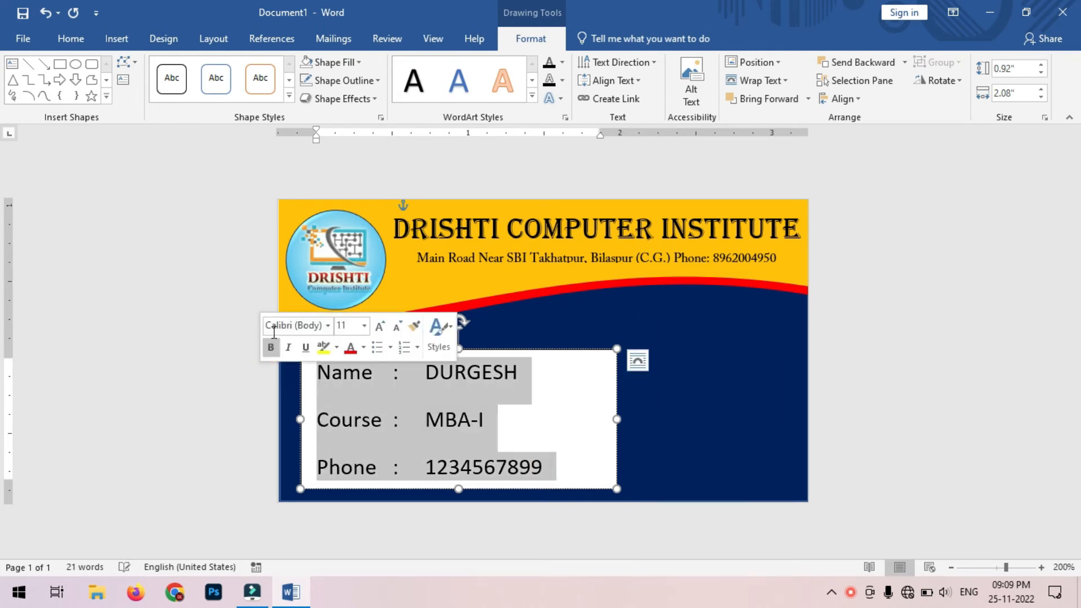
click(71, 38)
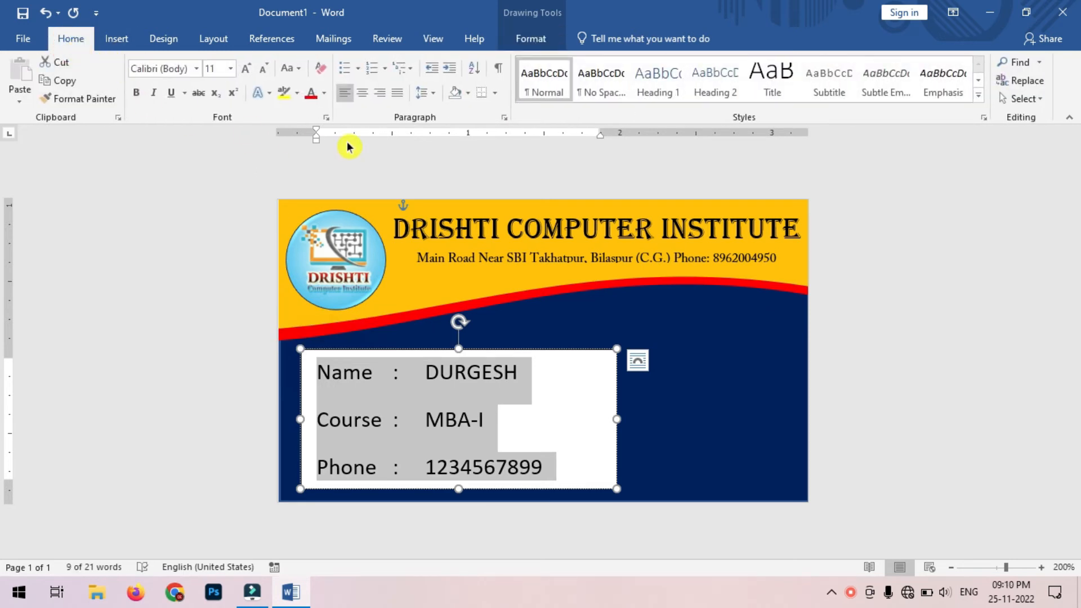
click(431, 94)
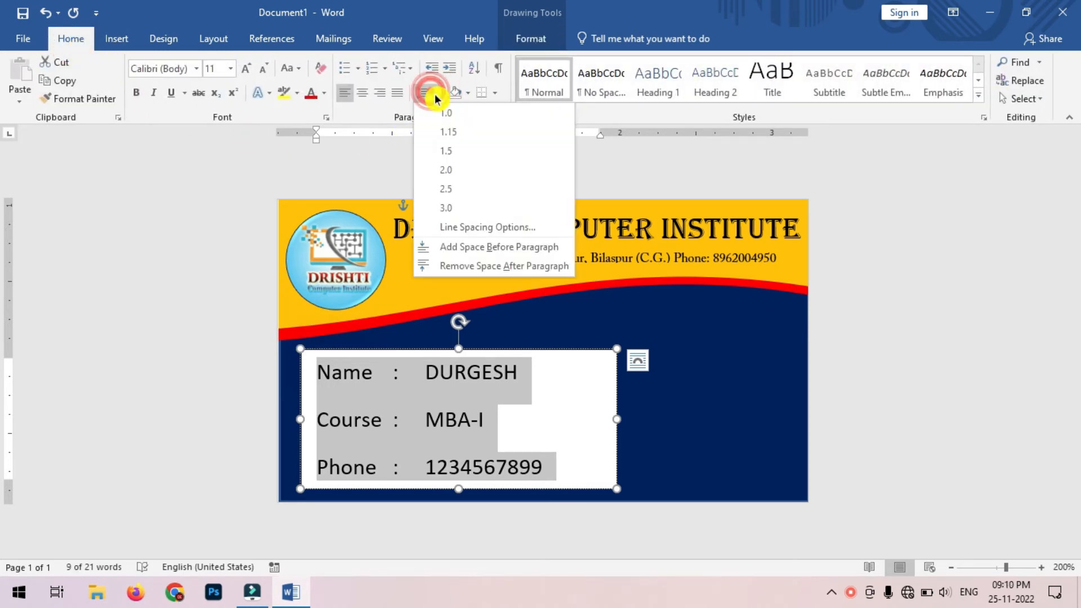
click(545, 267)
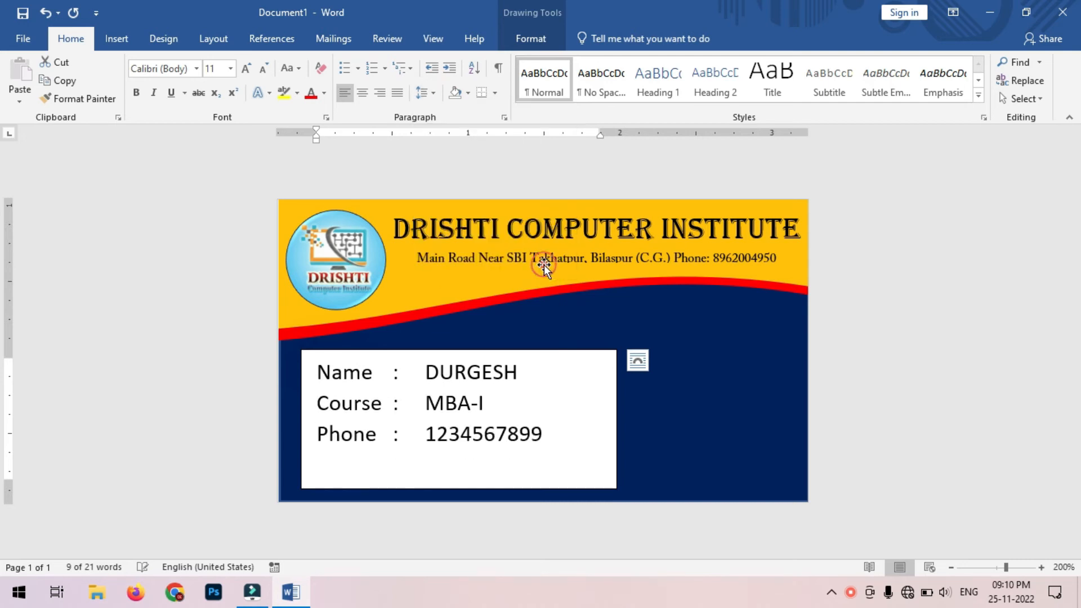
Step: Add a fourth 'Add :' line with the student's address after the Phone line
click(558, 433)
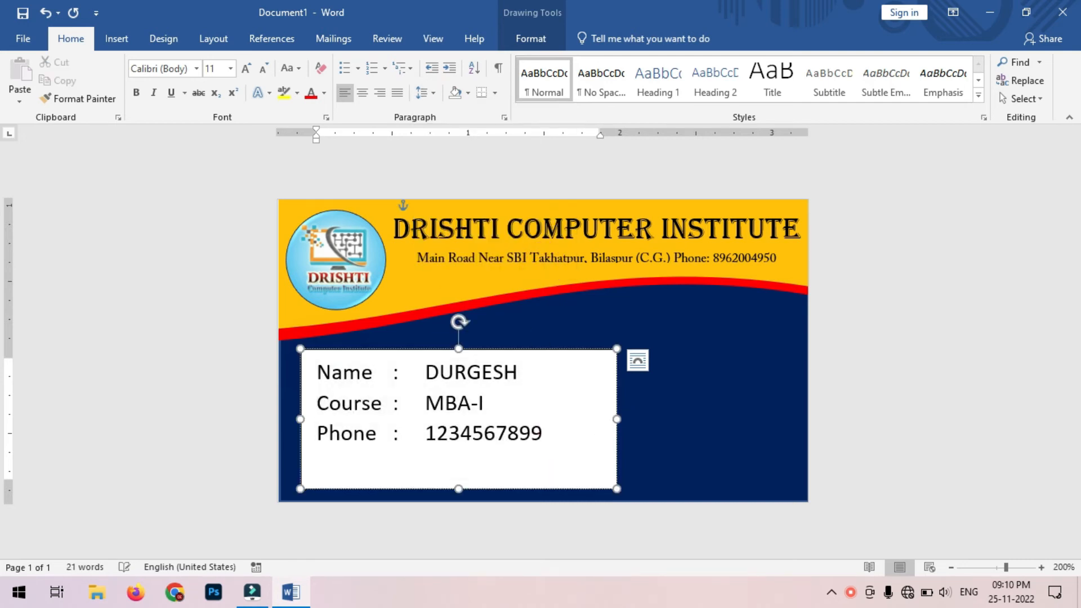
text(Add.)
key(Tab)
text(:)
key(Tab)
text(Takhatpur)
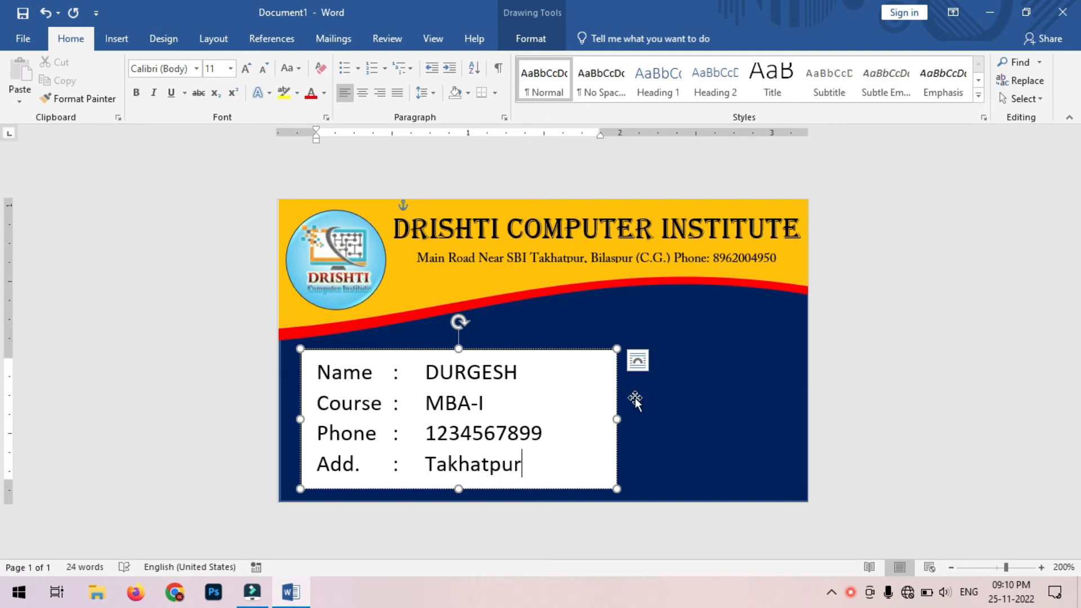
click(483, 369)
Step: Set the details box to No Fill and No Outline
click(541, 44)
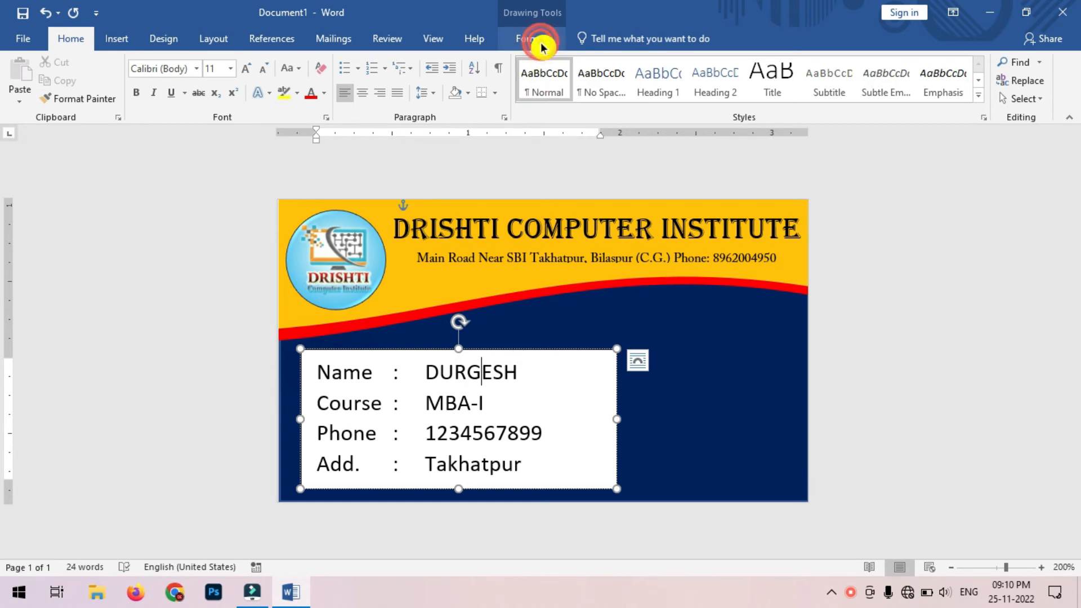
click(348, 63)
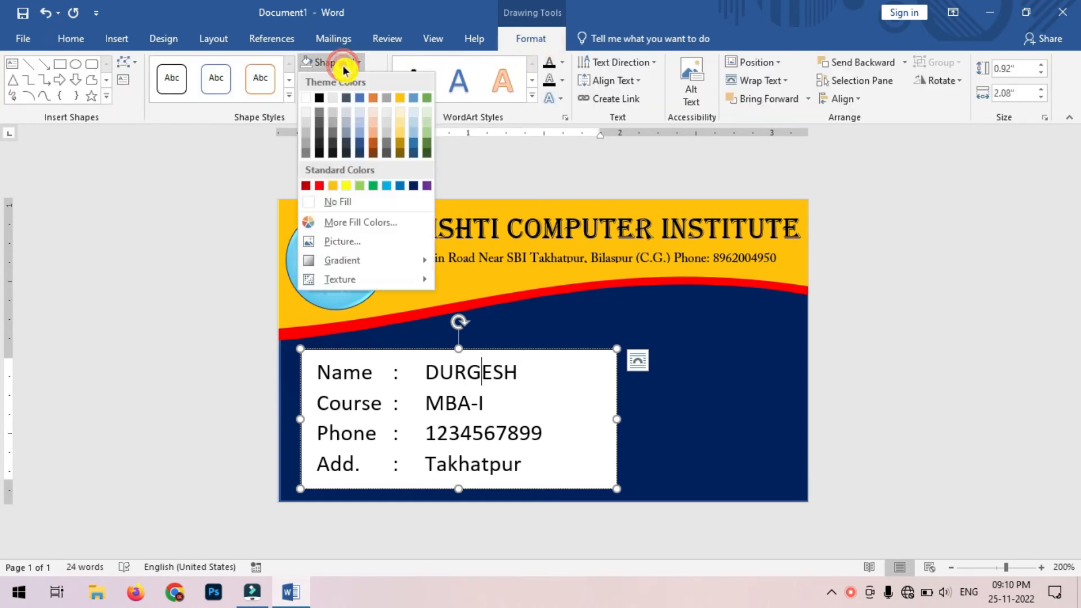
click(366, 201)
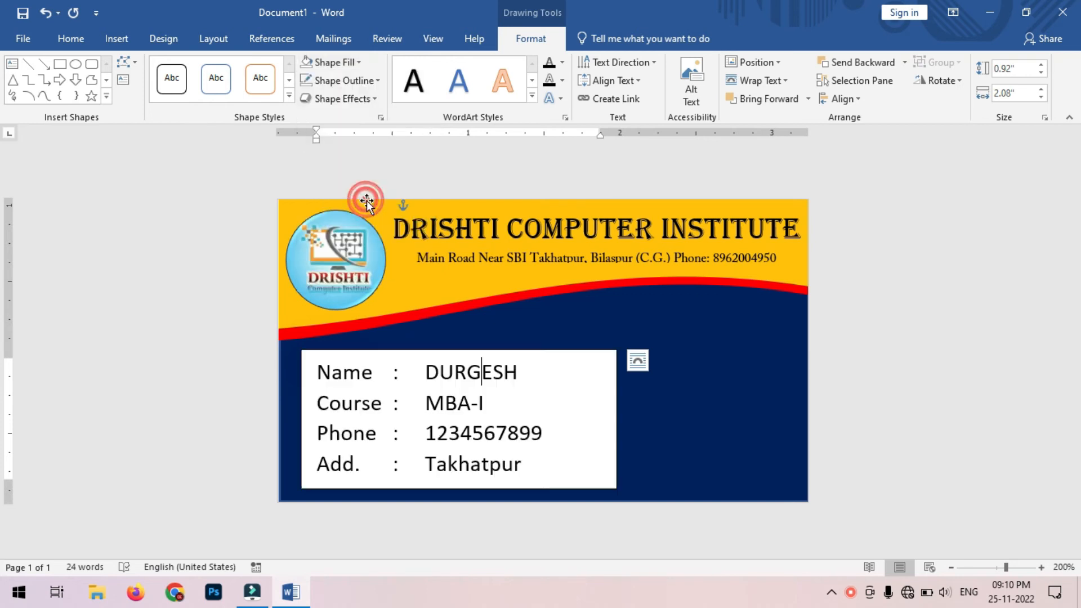
click(369, 81)
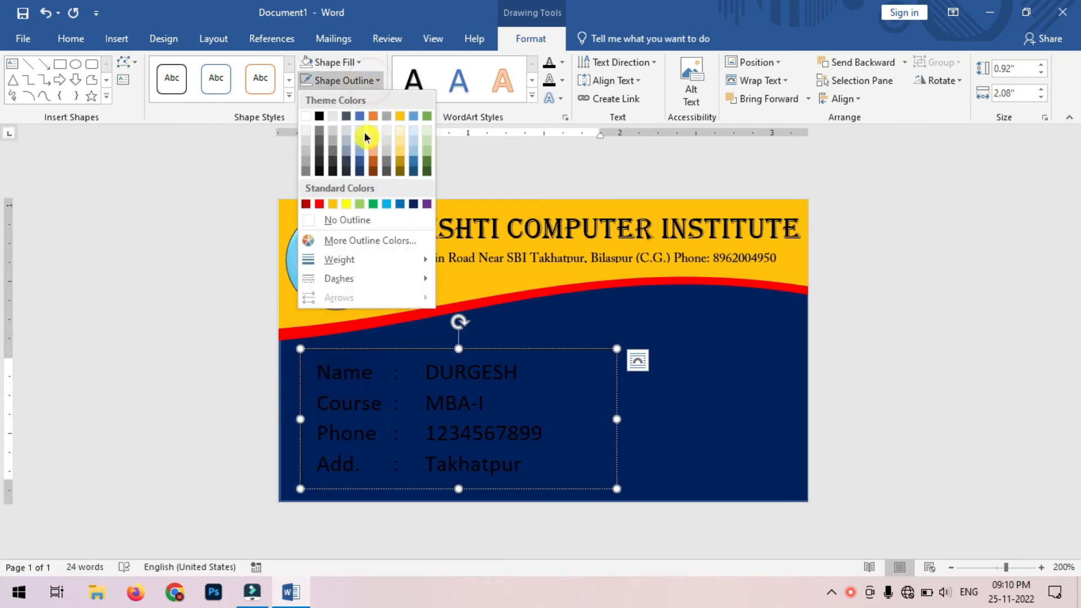
click(366, 221)
Step: Turn all the details text white
click(535, 464)
key(ctrl+a)
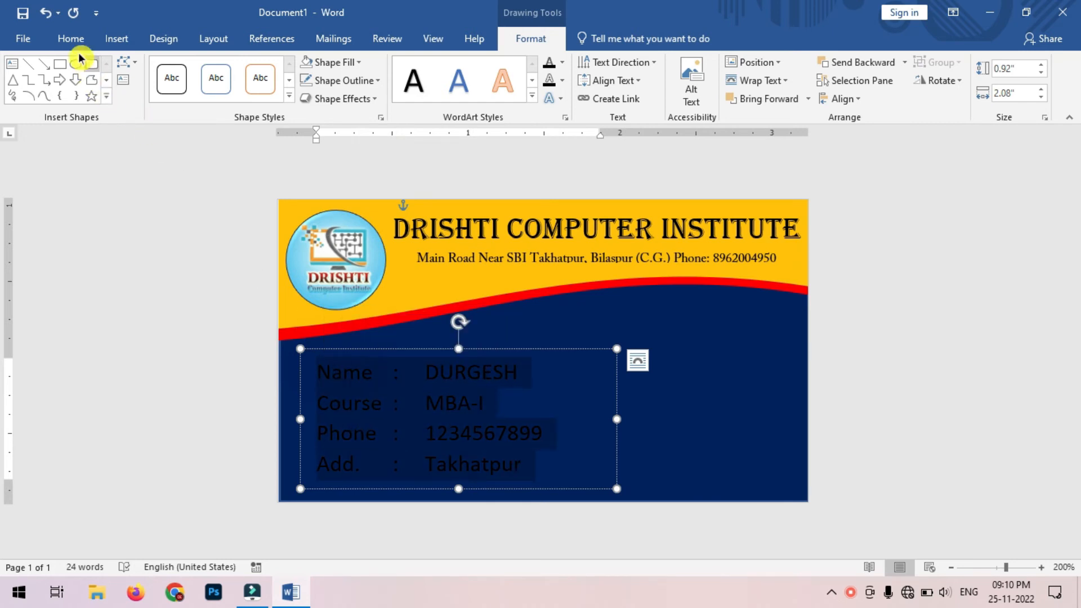
click(72, 38)
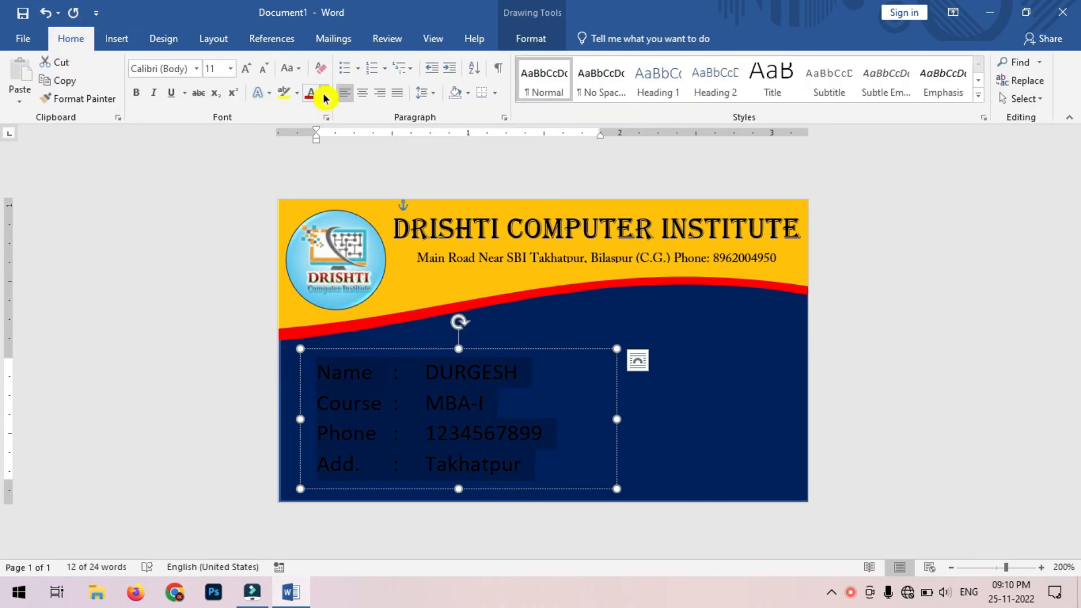
click(324, 95)
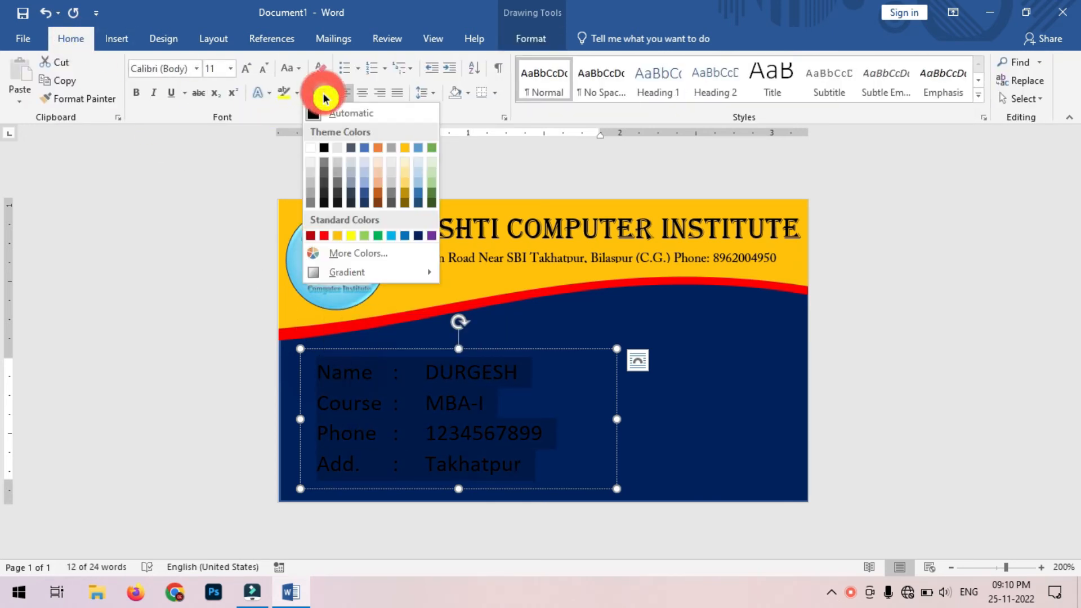
click(317, 153)
Step: Make the student's name value bold
click(418, 375)
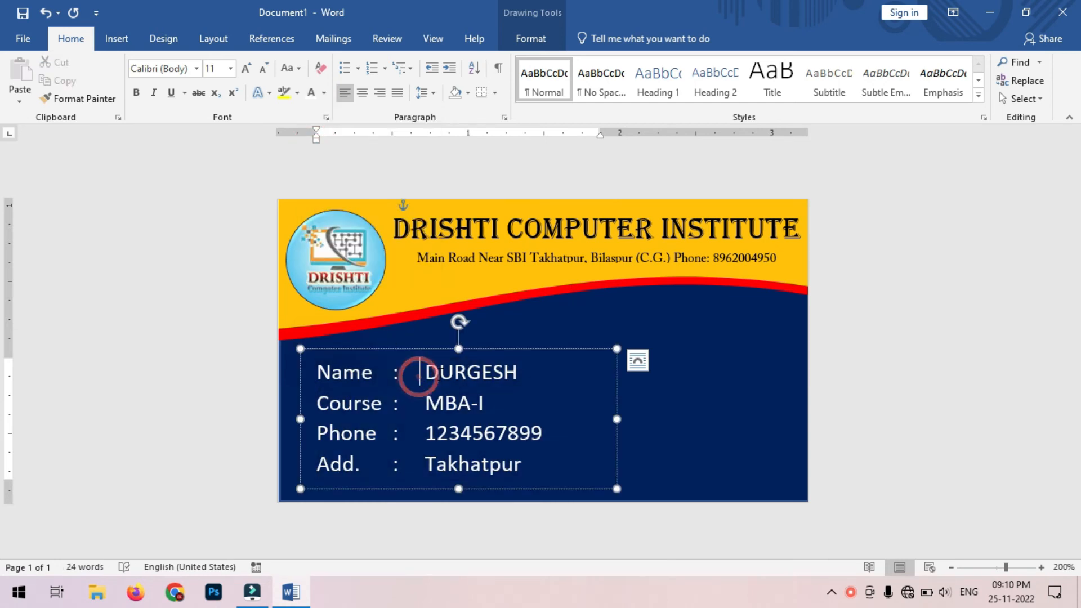
drag(423, 372, 479, 372)
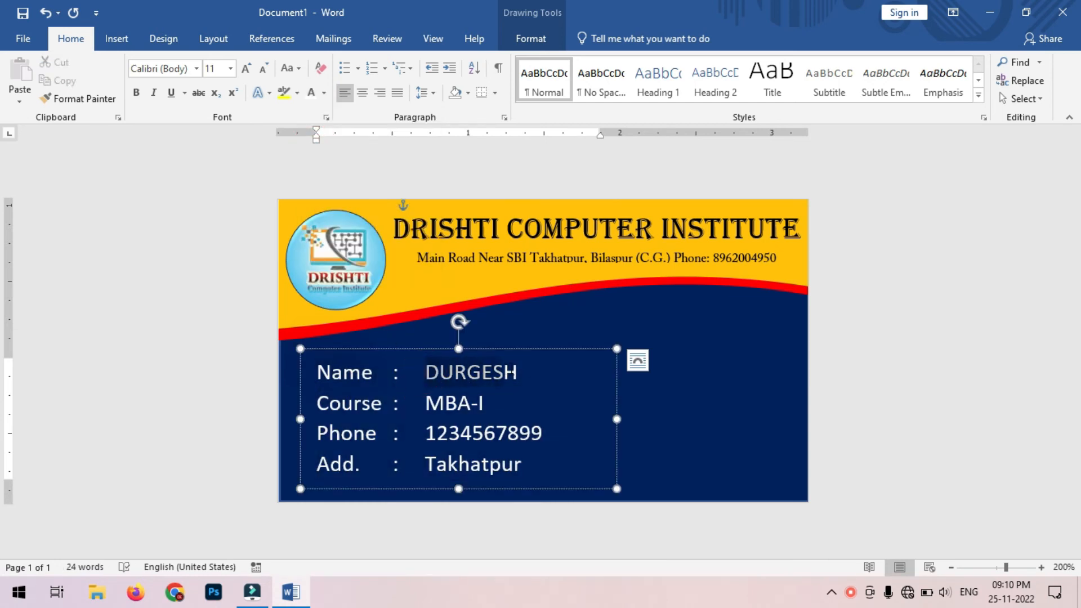
click(139, 93)
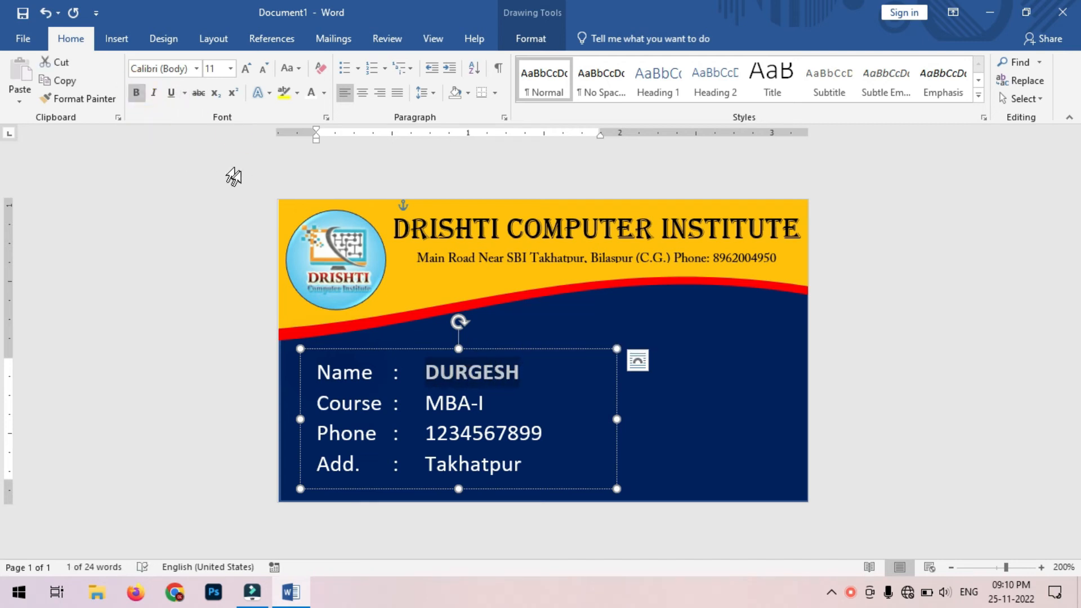
click(507, 372)
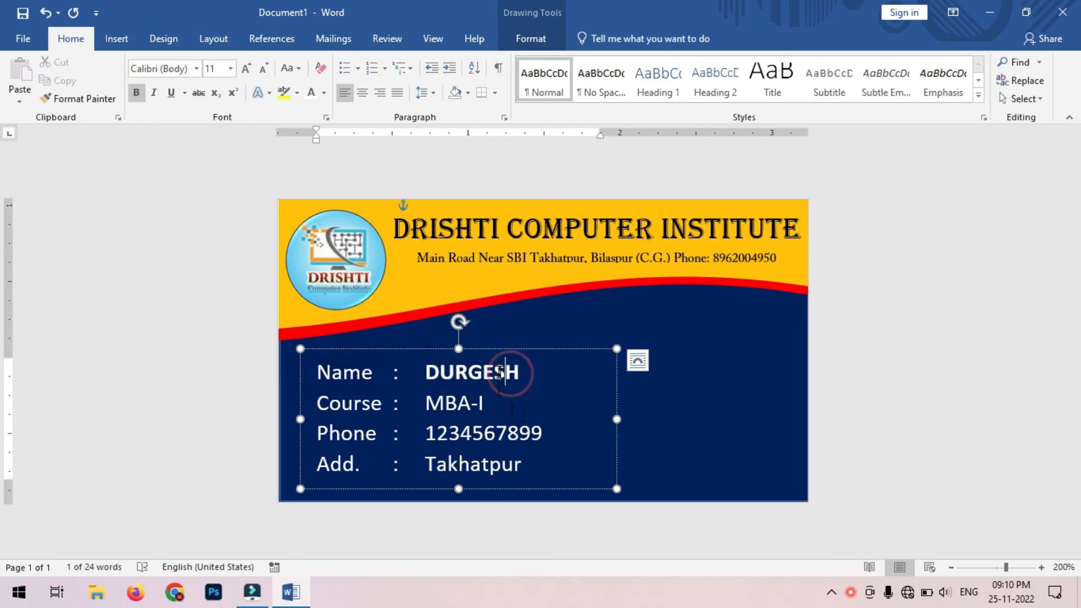
click(683, 405)
click(853, 387)
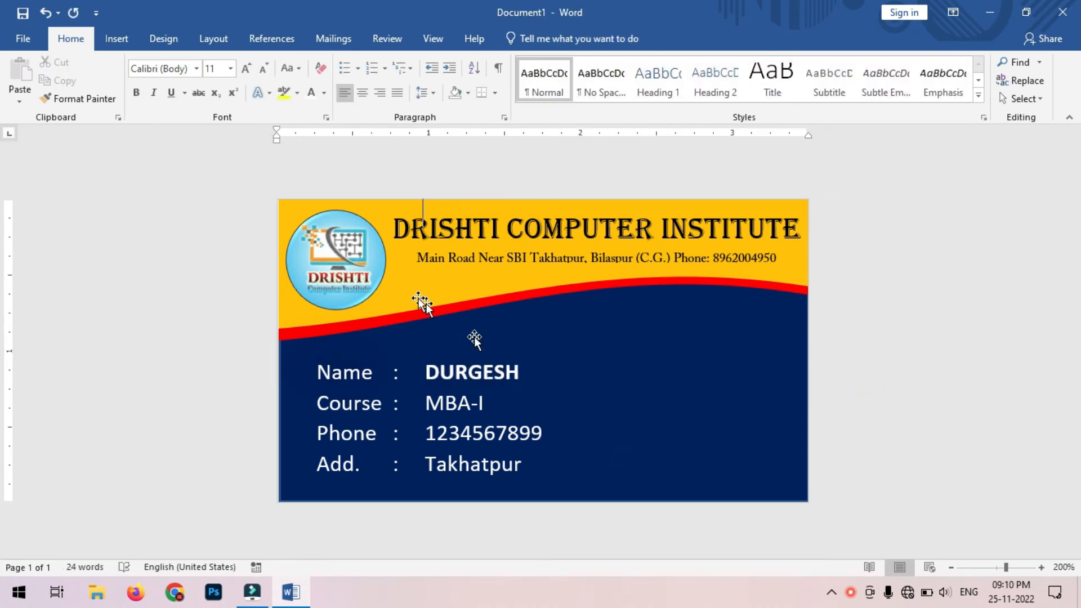
Step: Insert the picture D Photo.jpg into the document
click(120, 40)
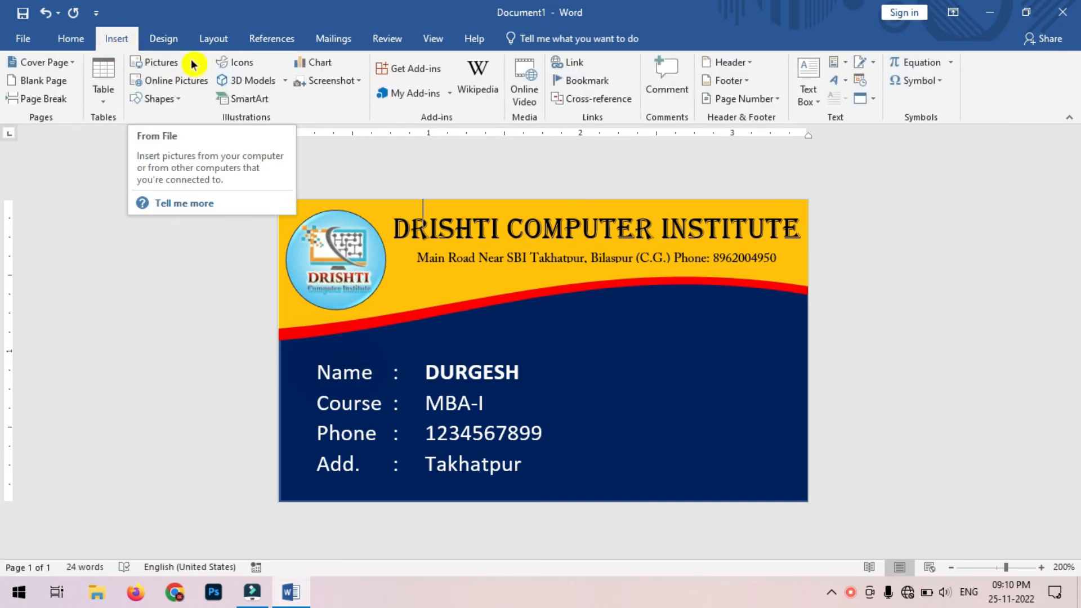
click(172, 63)
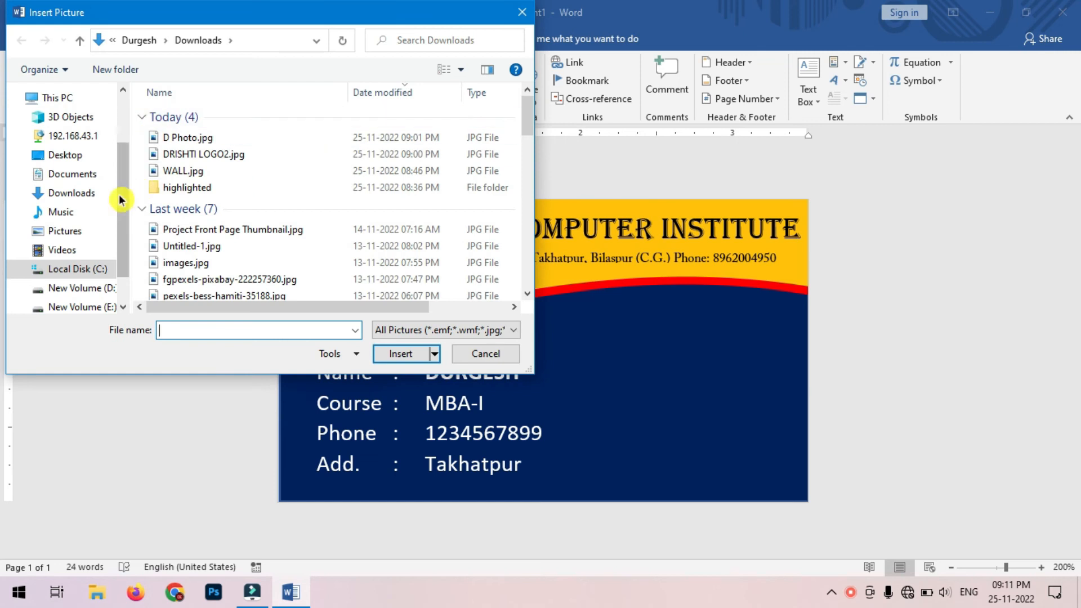
double_click(171, 155)
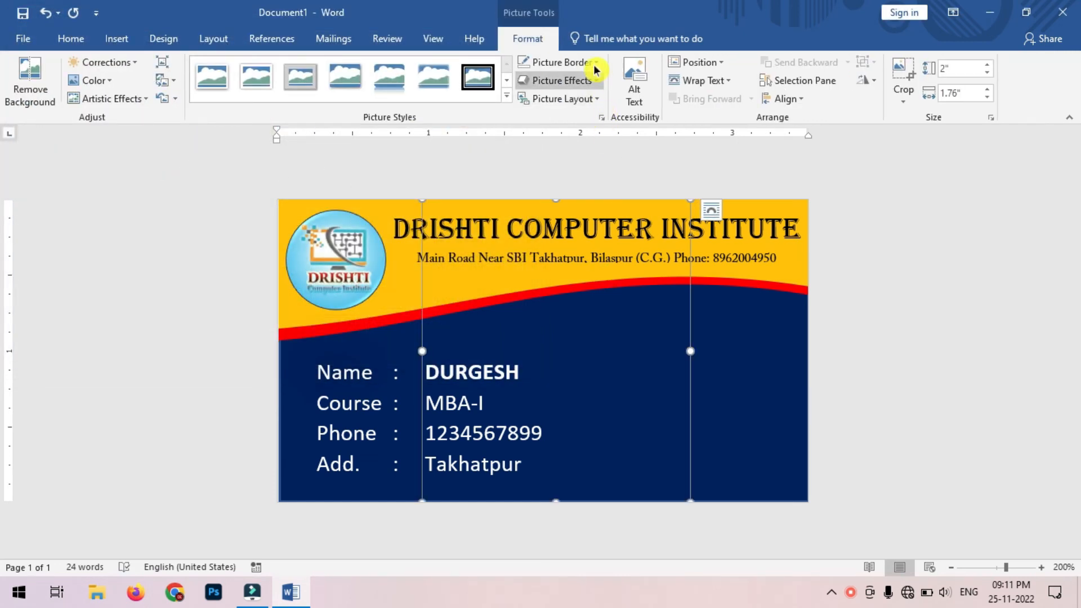
Step: Undo the accidental shifts of the navy card background and select the photo
drag(668, 422, 717, 406)
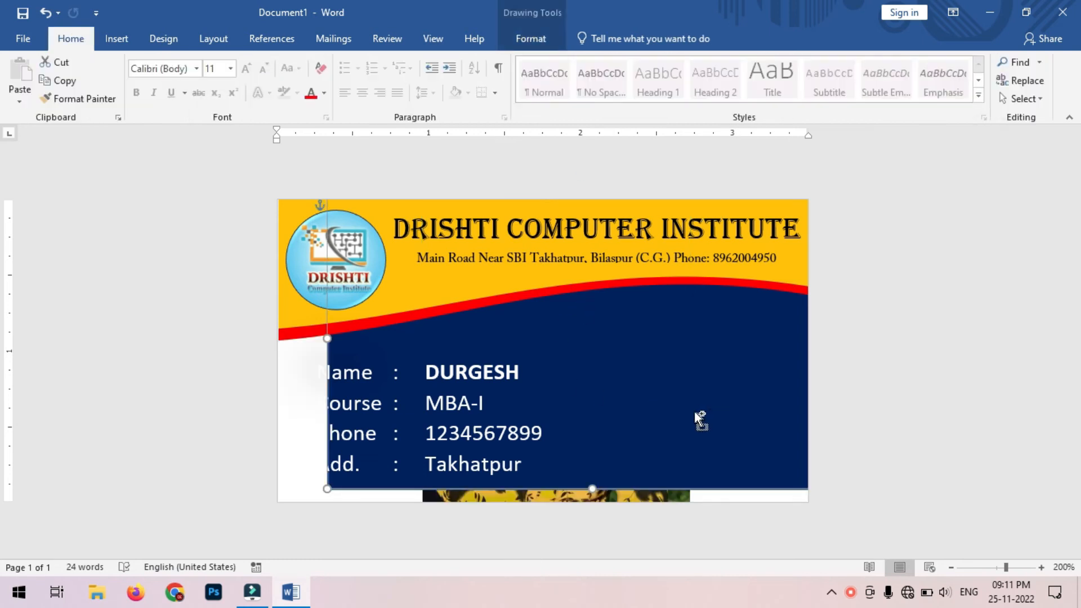
key(ctrl+z)
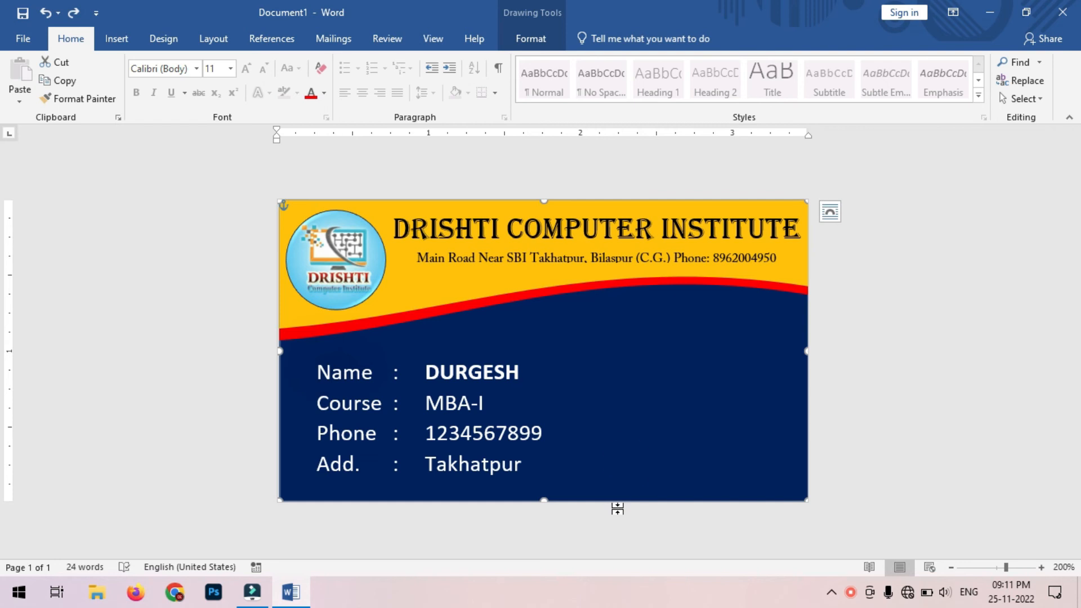
click(615, 506)
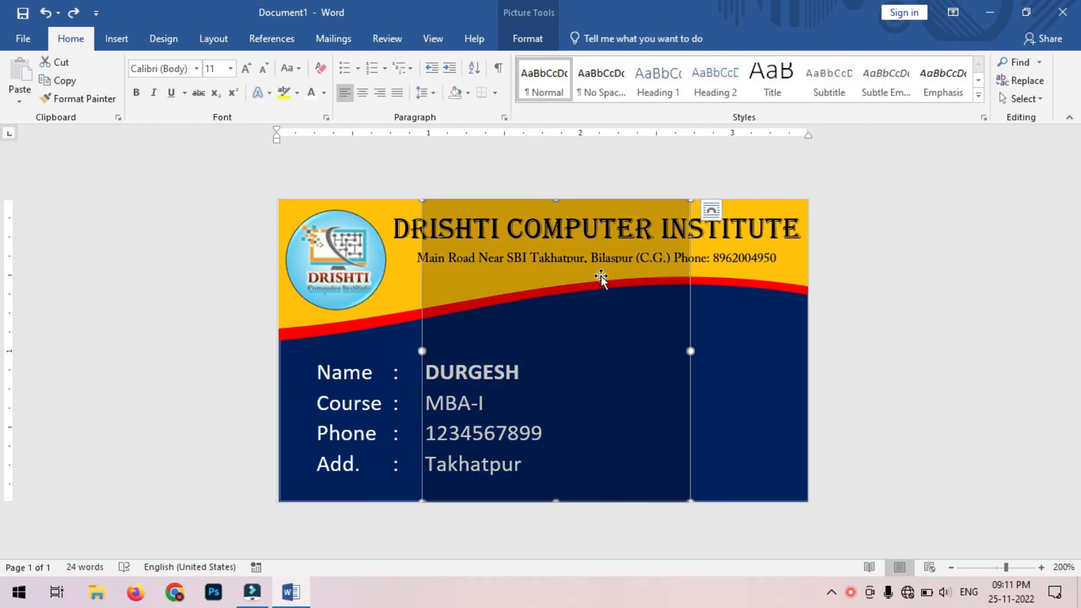
click(677, 334)
drag(678, 334, 680, 335)
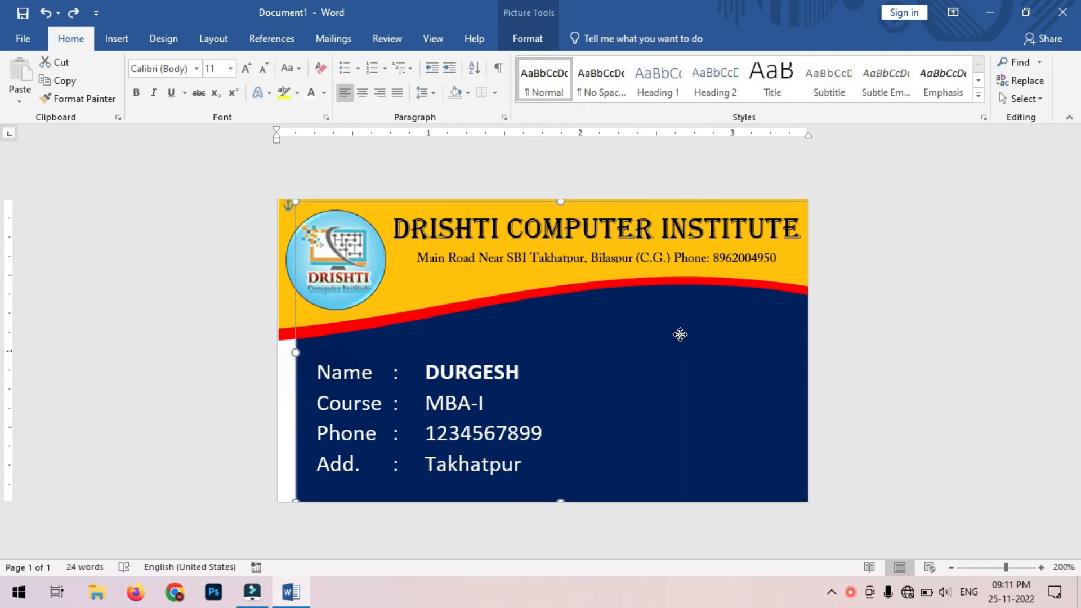
key(ctrl+z)
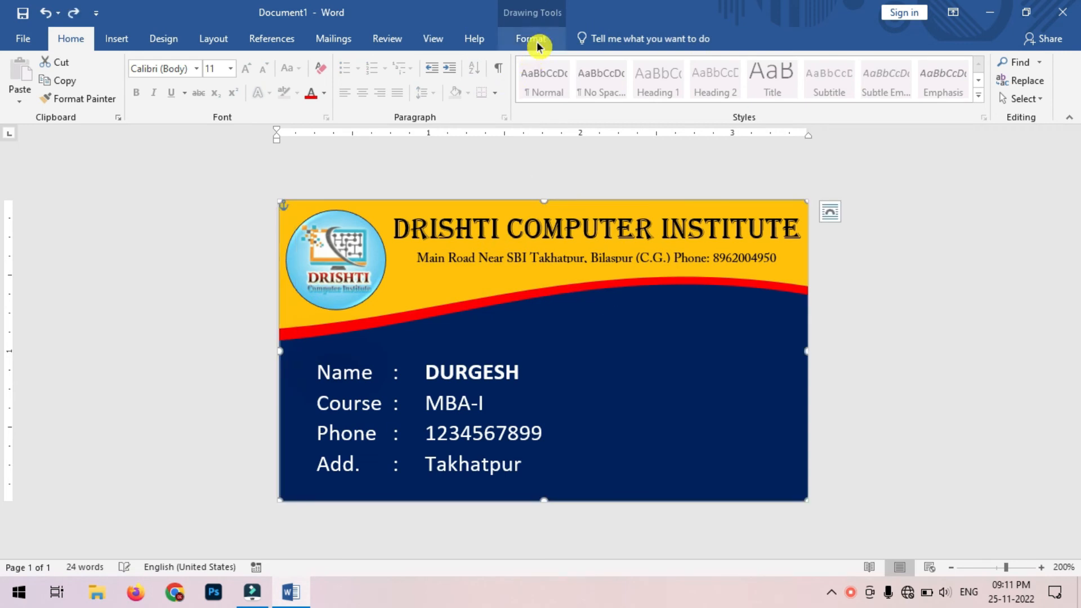
click(534, 39)
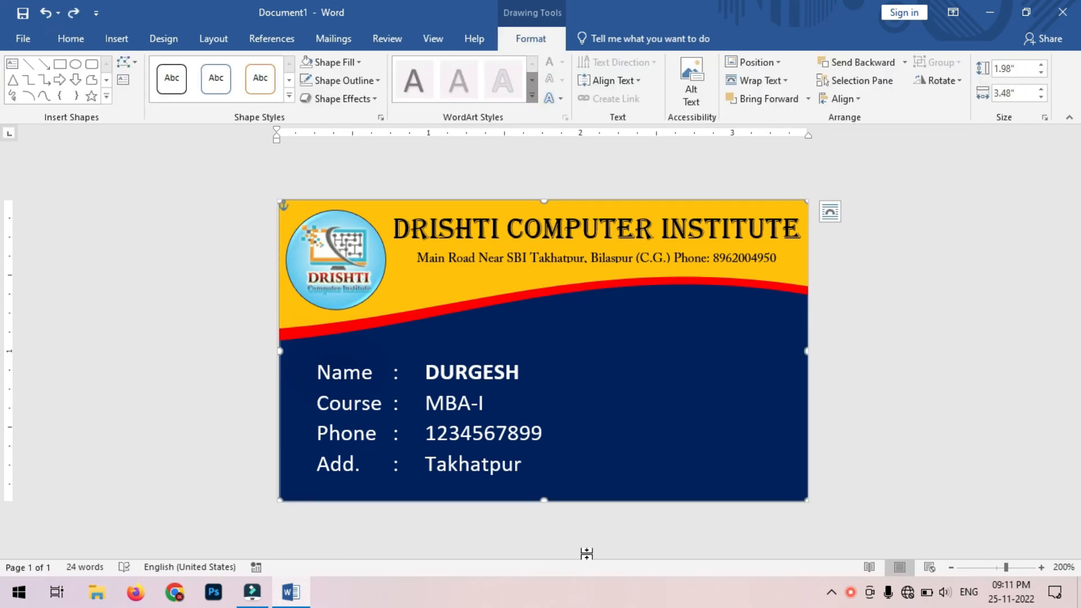
click(574, 514)
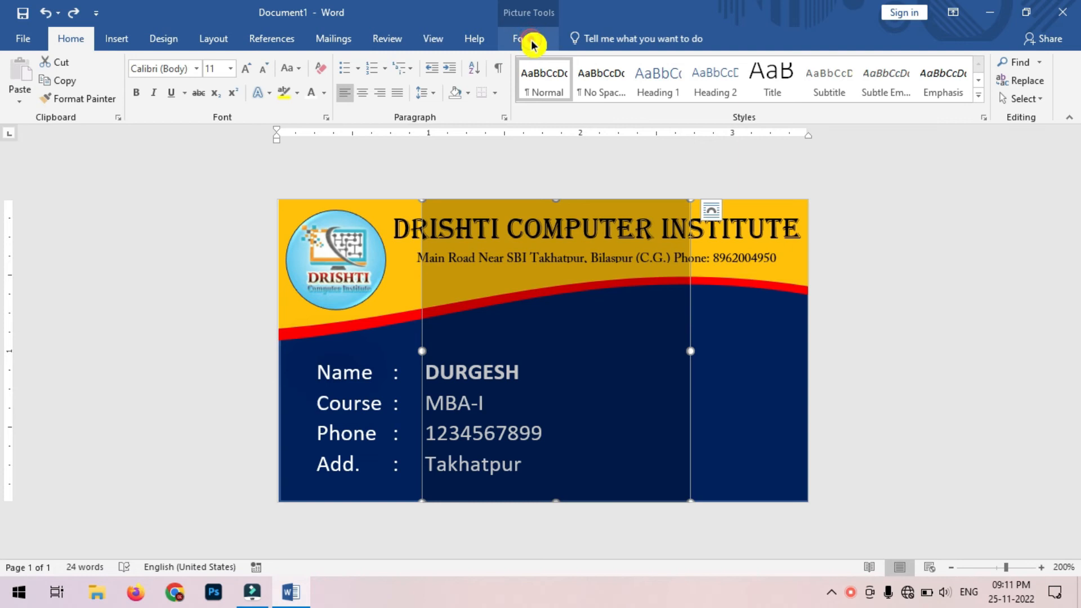
Step: Position the photo Middle Center with square wrapping, in front of the card
click(532, 39)
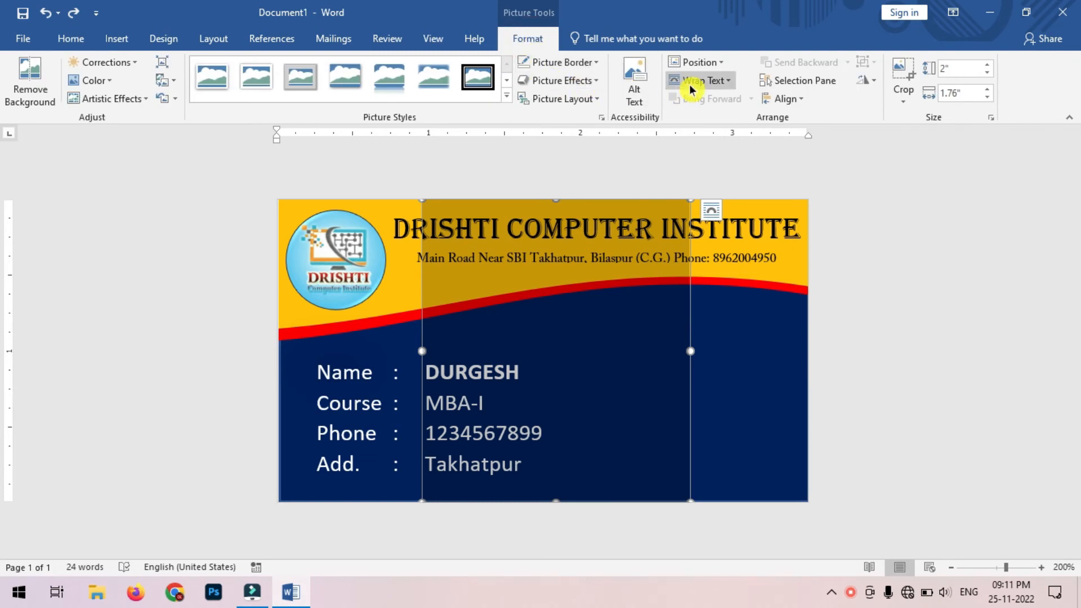
click(716, 63)
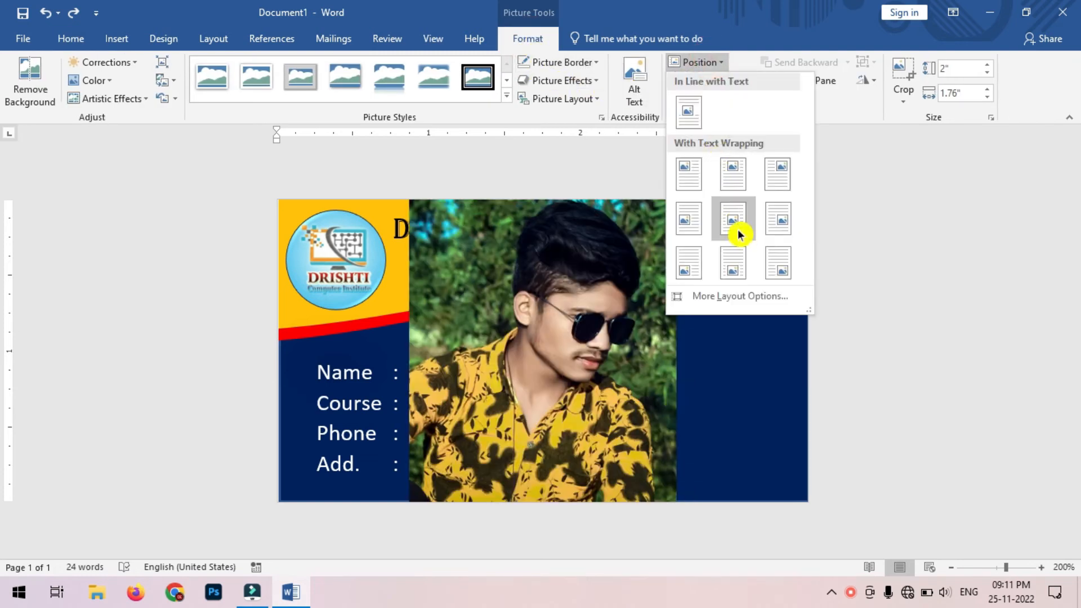
click(740, 237)
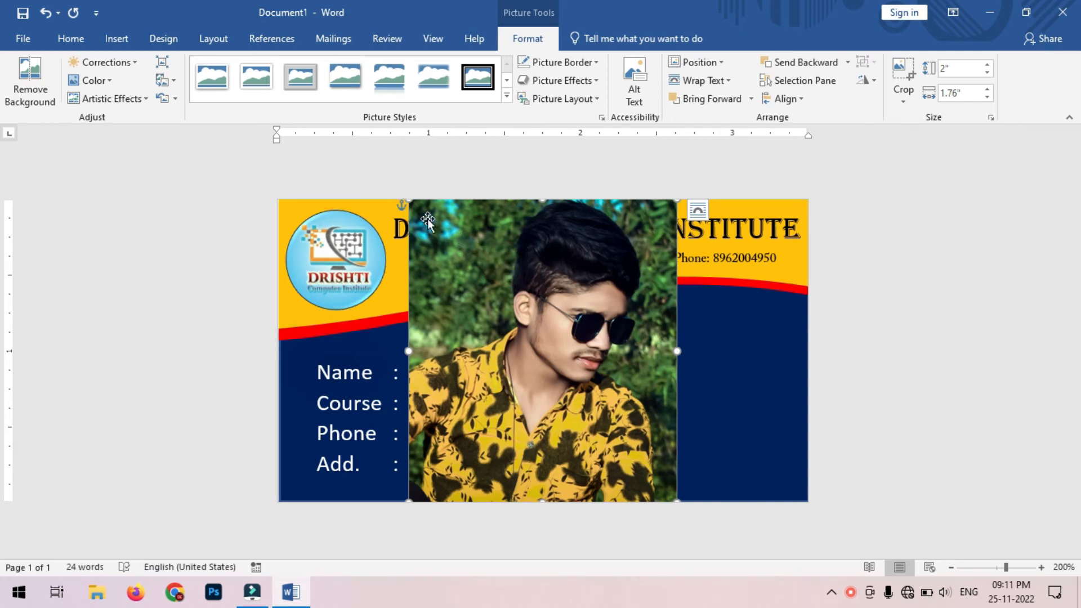
Step: Resize the photo to about 1.21" x 1.06" on the navy area's right side
click(525, 440)
drag(525, 441, 637, 410)
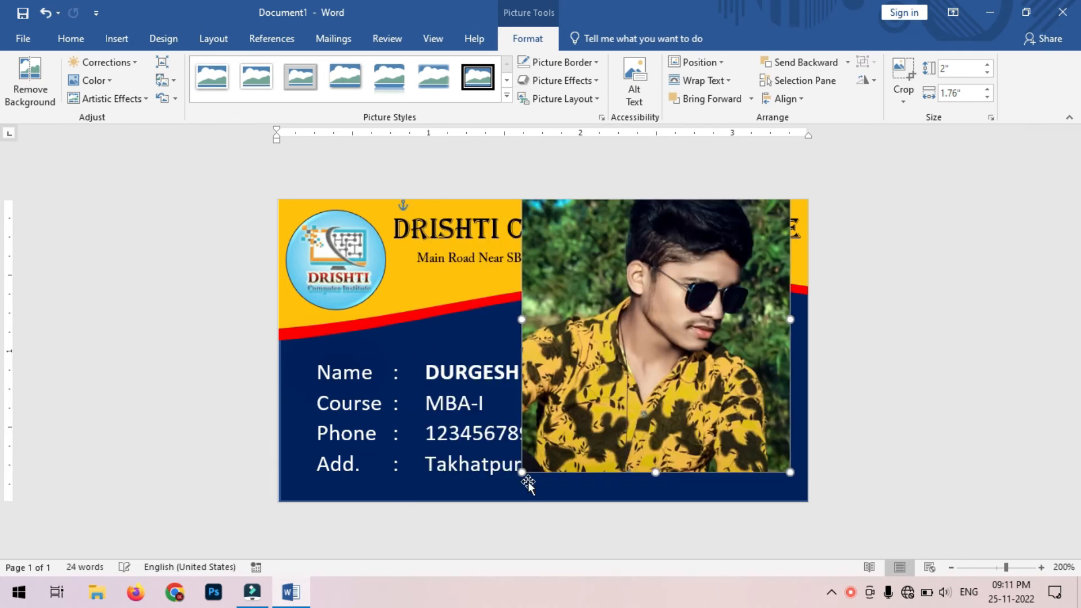
drag(523, 471, 641, 375)
drag(689, 339, 681, 427)
drag(599, 467, 622, 440)
drag(709, 380, 701, 428)
mouse_move(643, 445)
mouse_down()
mouse_move(628, 450)
mouse_move(642, 445)
mouse_up()
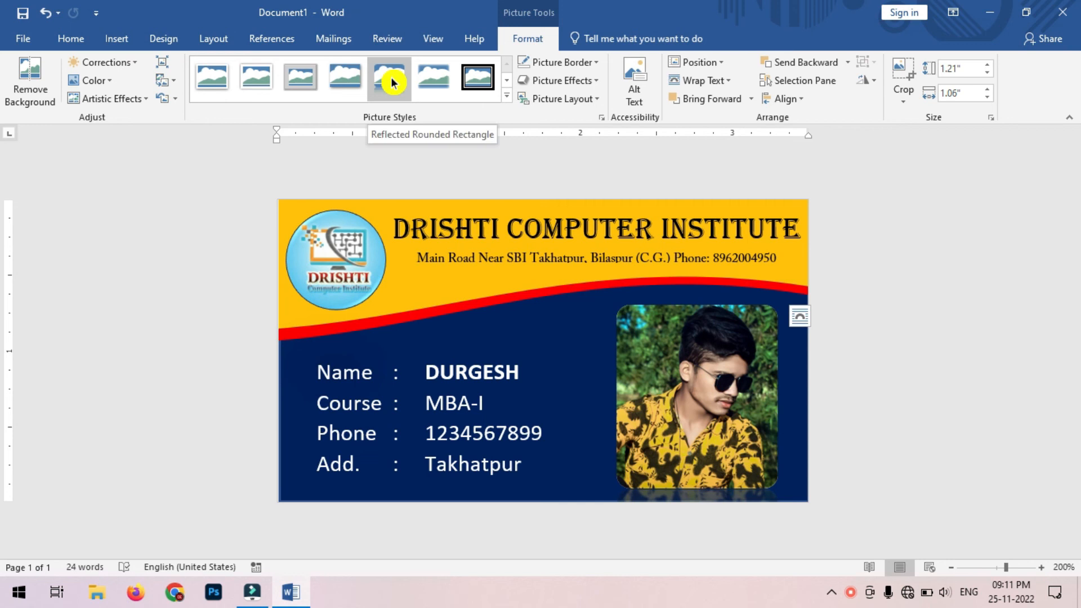
Step: Apply the Bevel Rectangle picture style to the photo
click(478, 77)
click(507, 100)
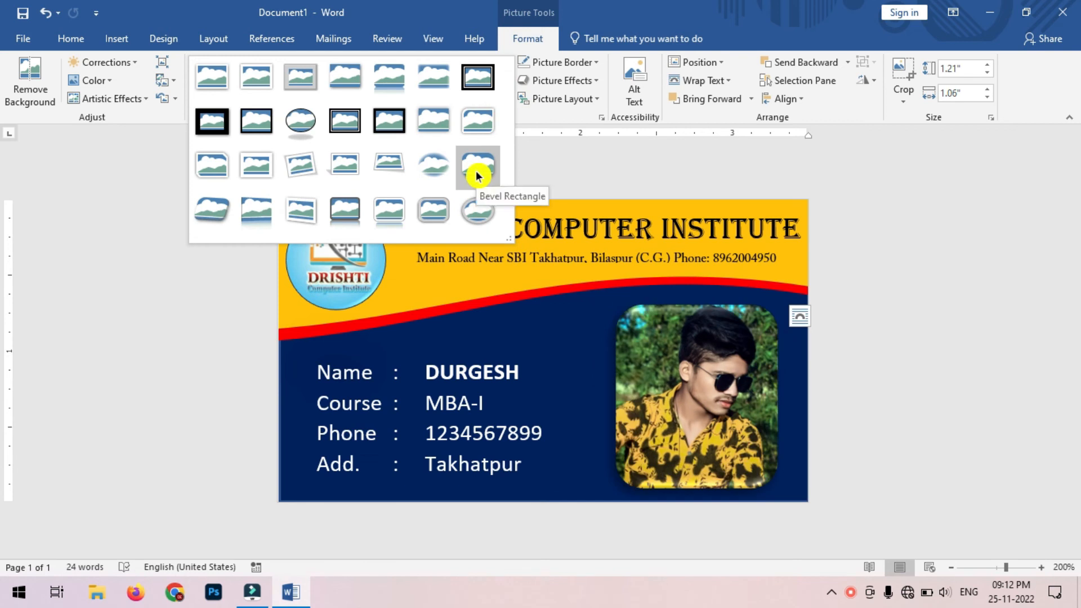
click(476, 176)
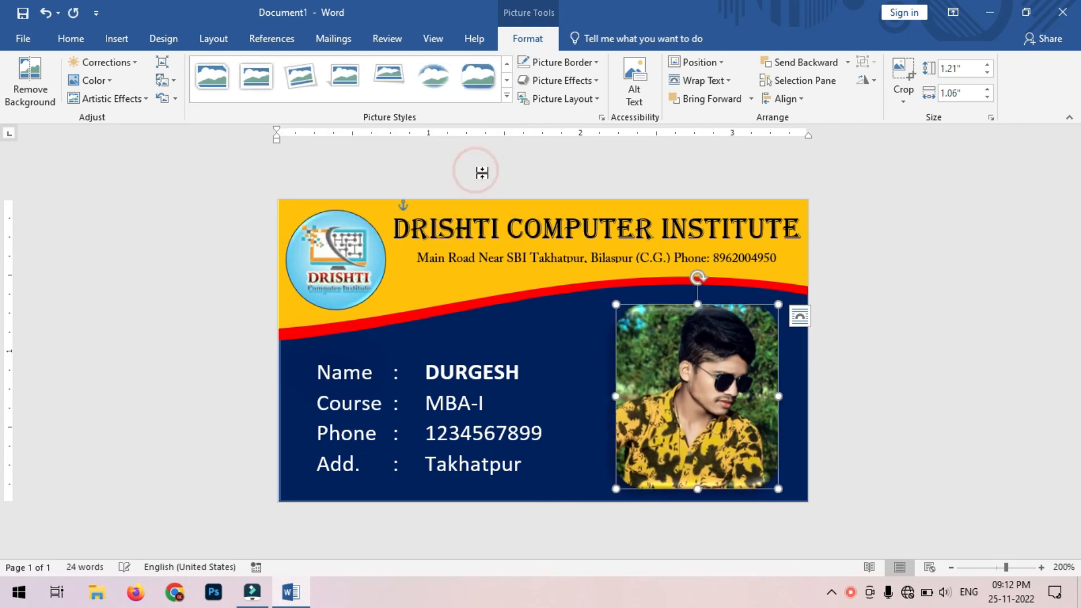
click(931, 380)
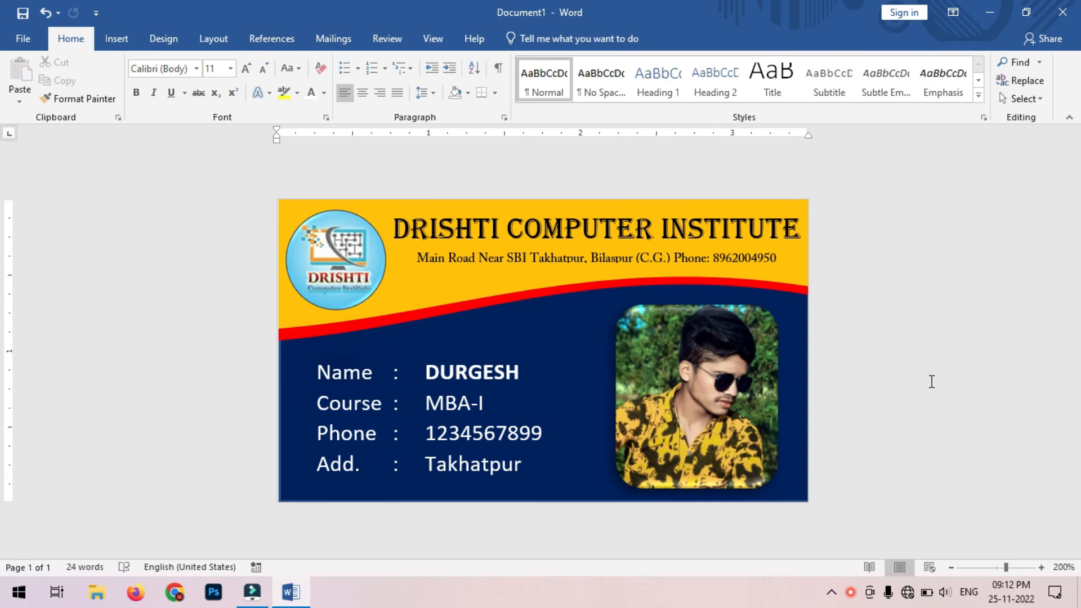
Step: Give the photo a white picture border
click(774, 425)
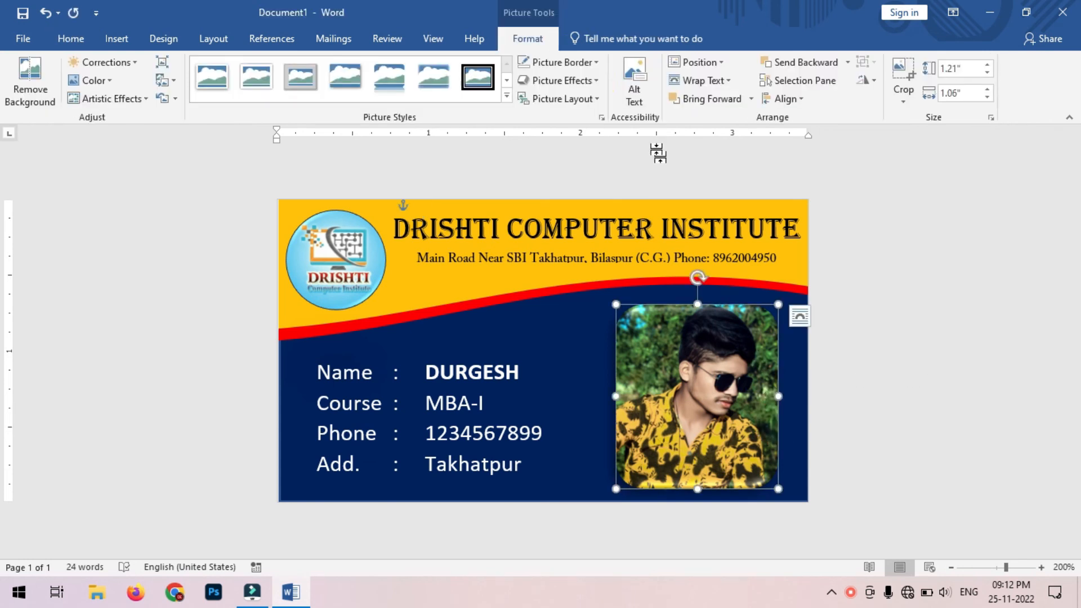
click(598, 64)
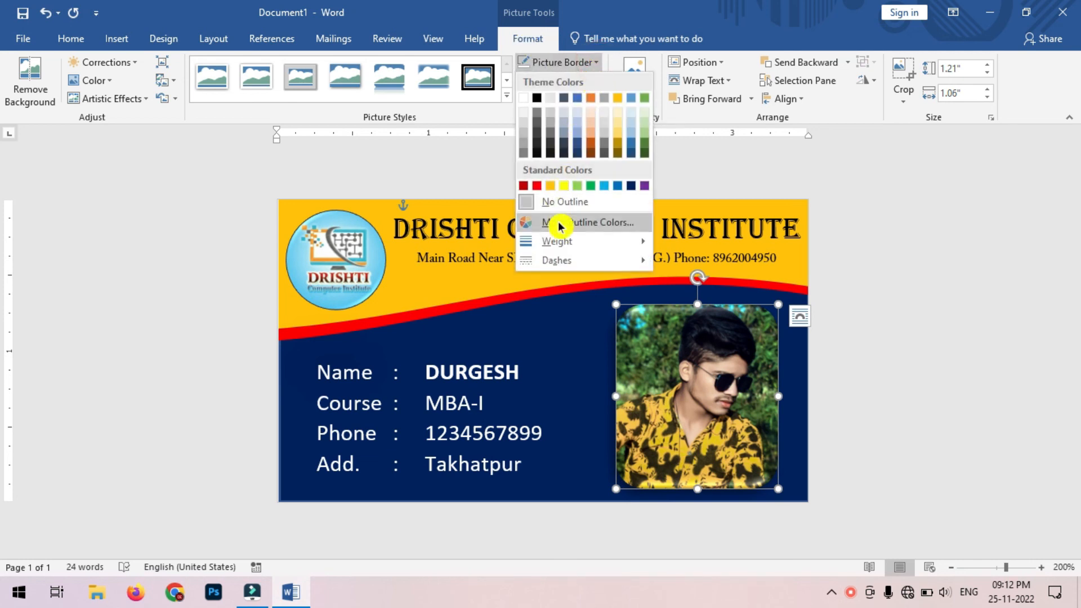
click(524, 99)
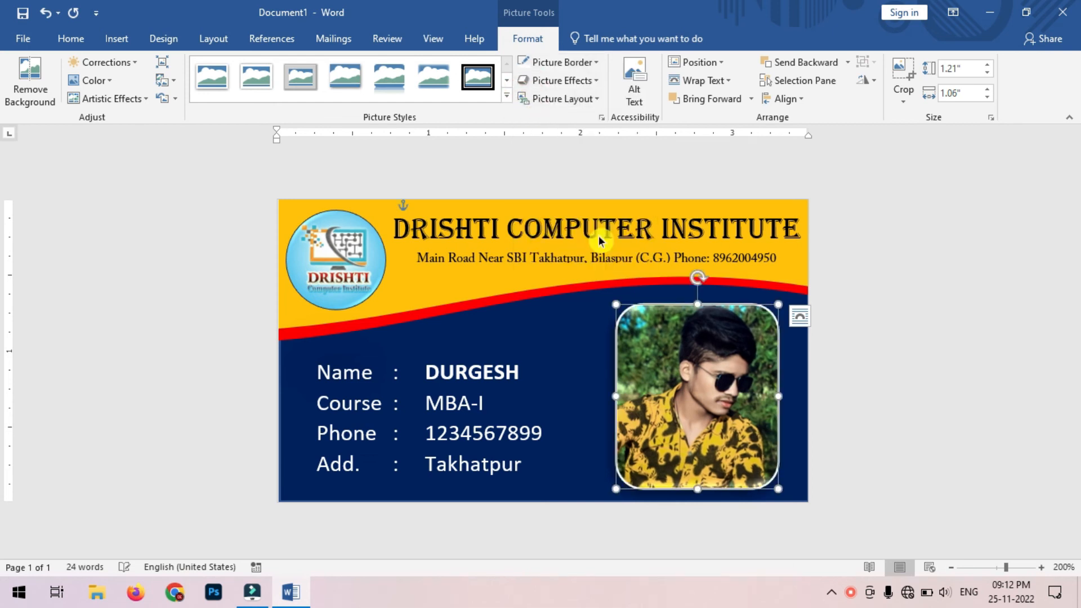
click(874, 376)
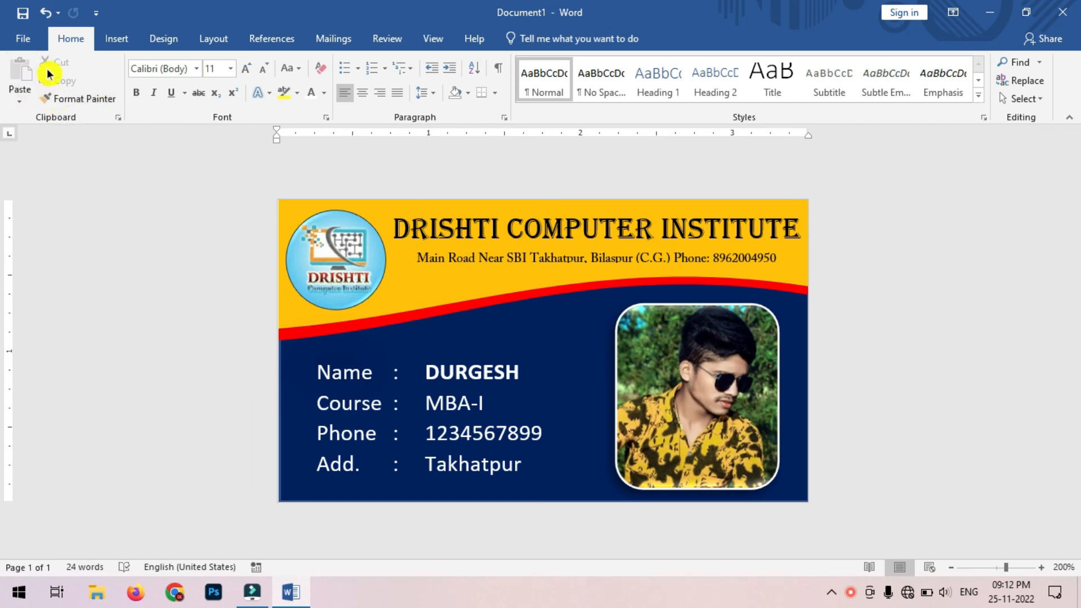
Step: Save the card to the Downloads folder under the file name id (id.docx)
click(32, 43)
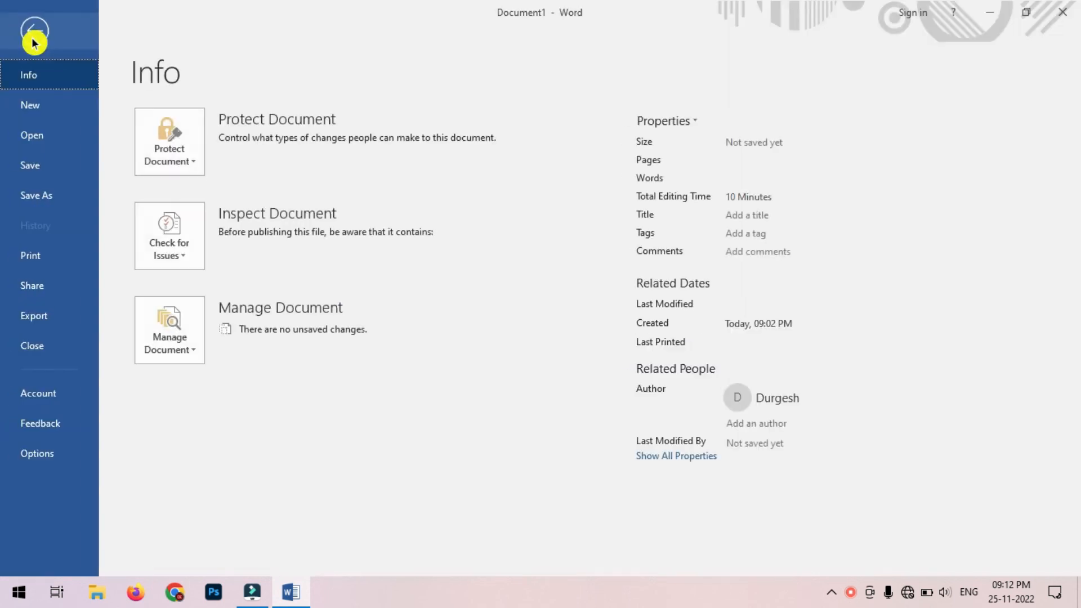
click(41, 174)
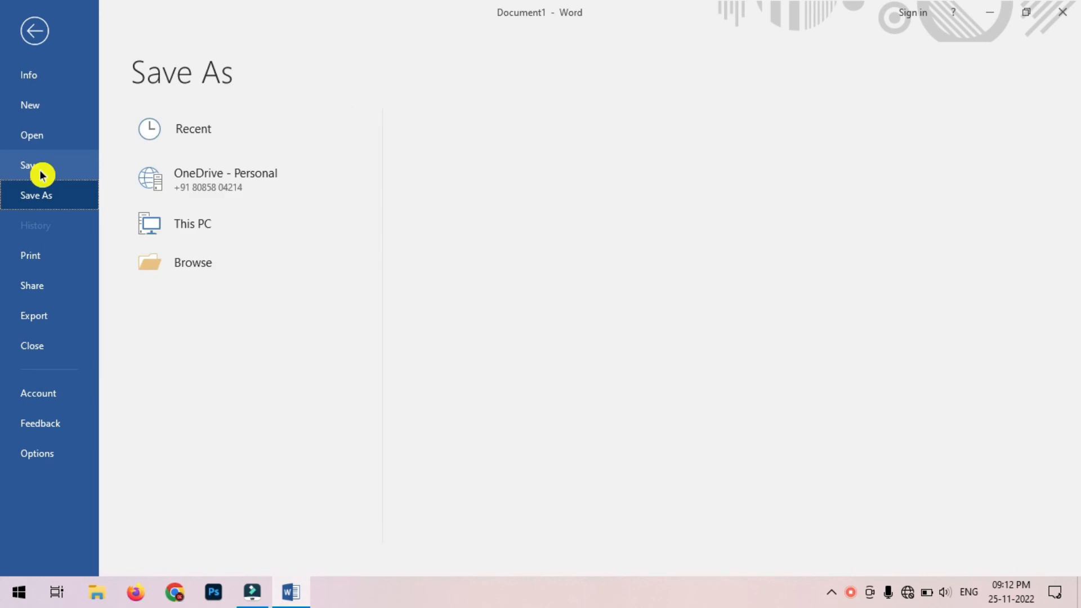
click(210, 311)
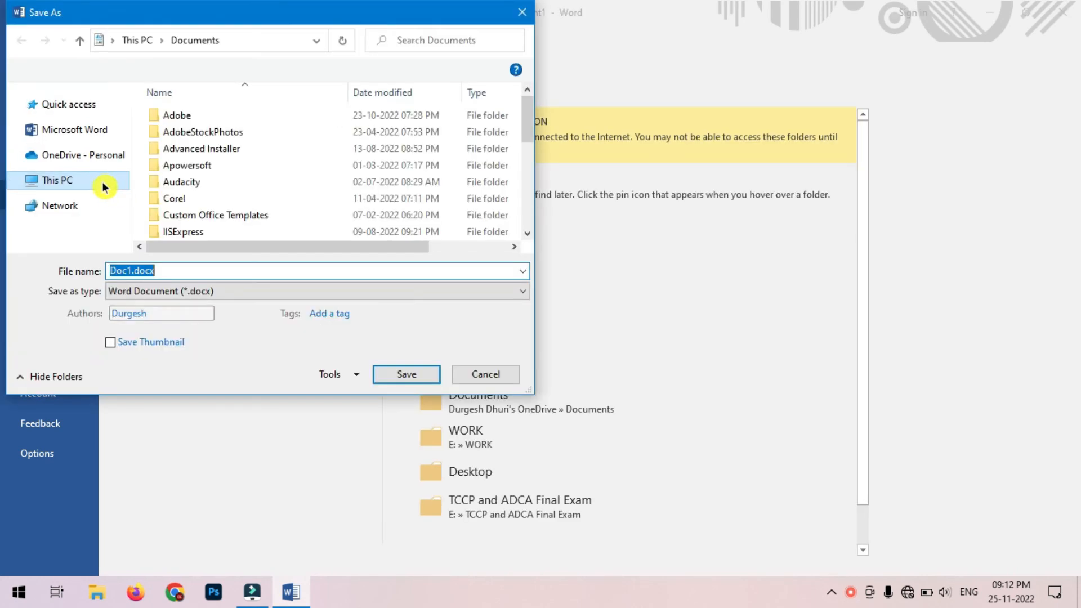
click(99, 178)
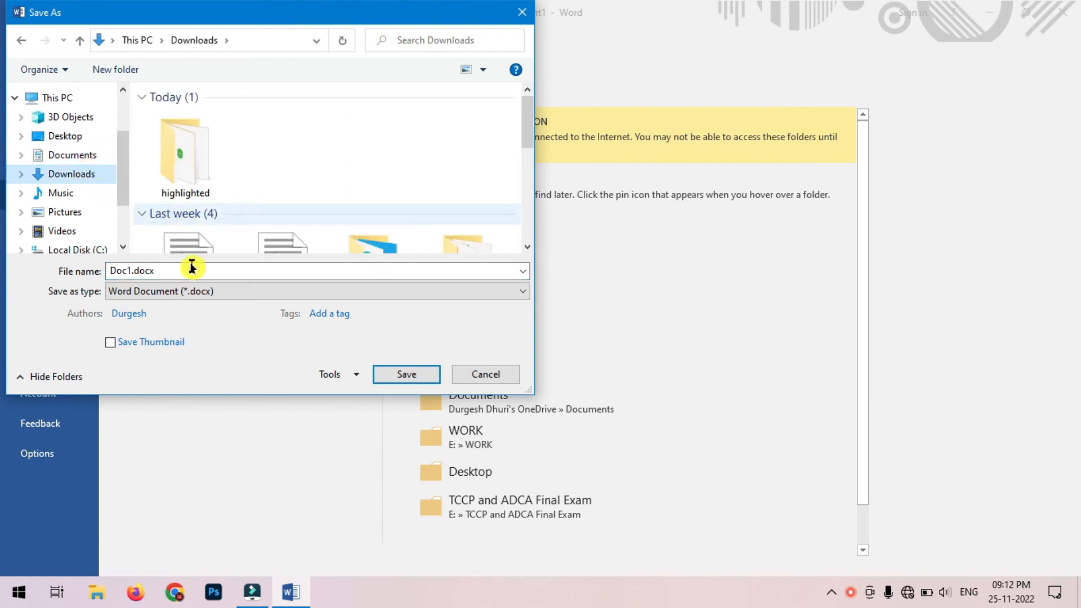
text(id)
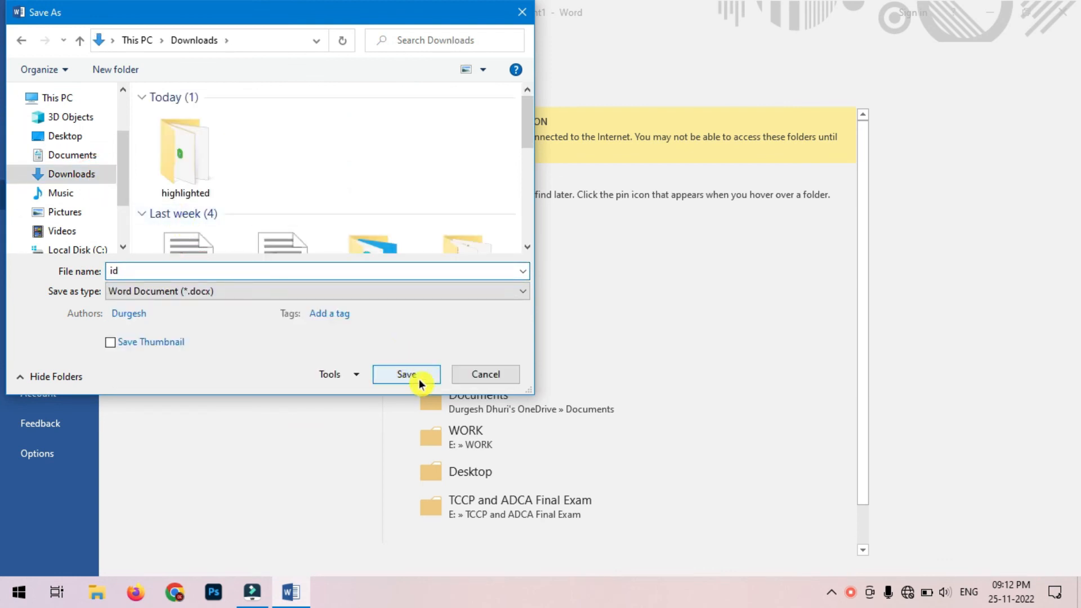
click(407, 374)
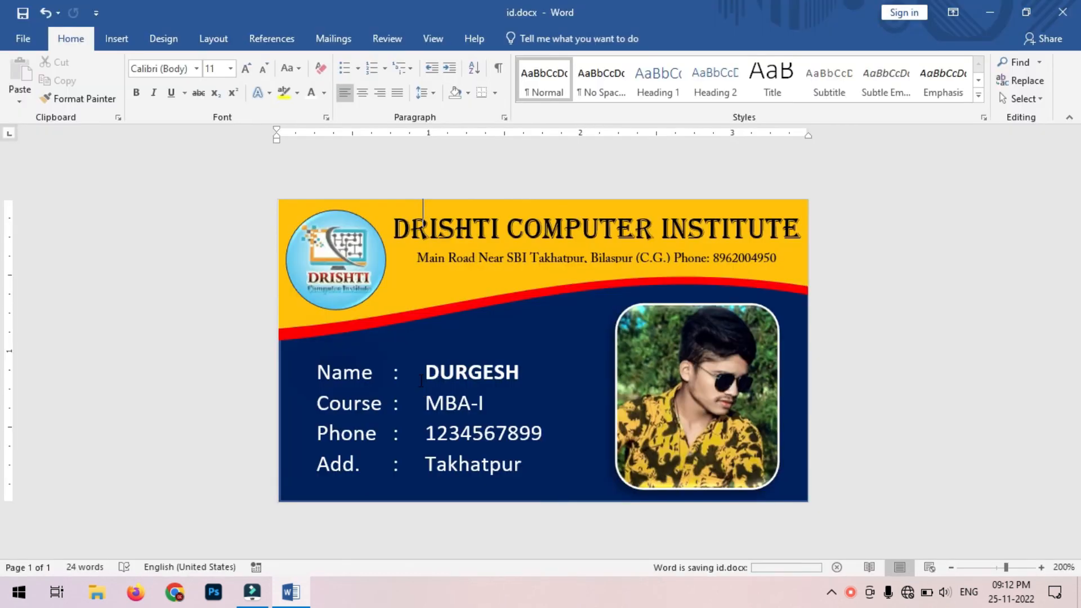